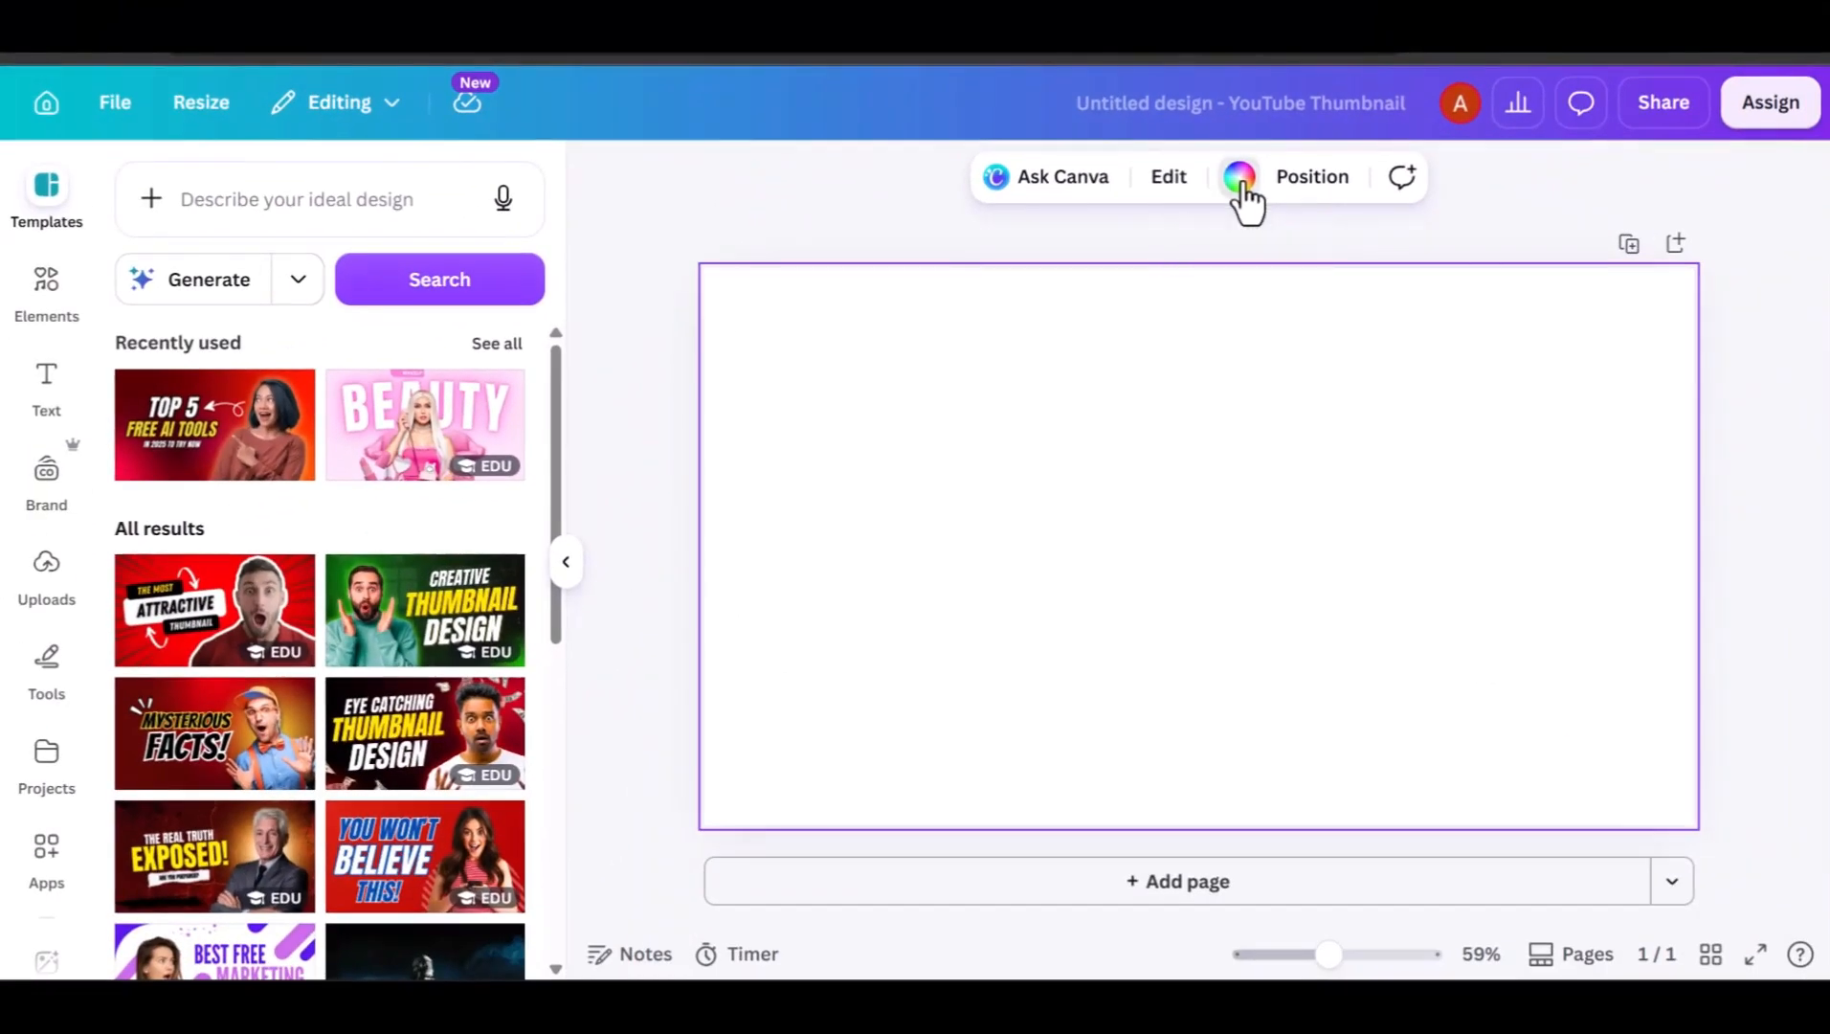
# Set the blank thumbnail's background to the solid golden yellow #E2AA1A
pyautogui.click(1239, 178)
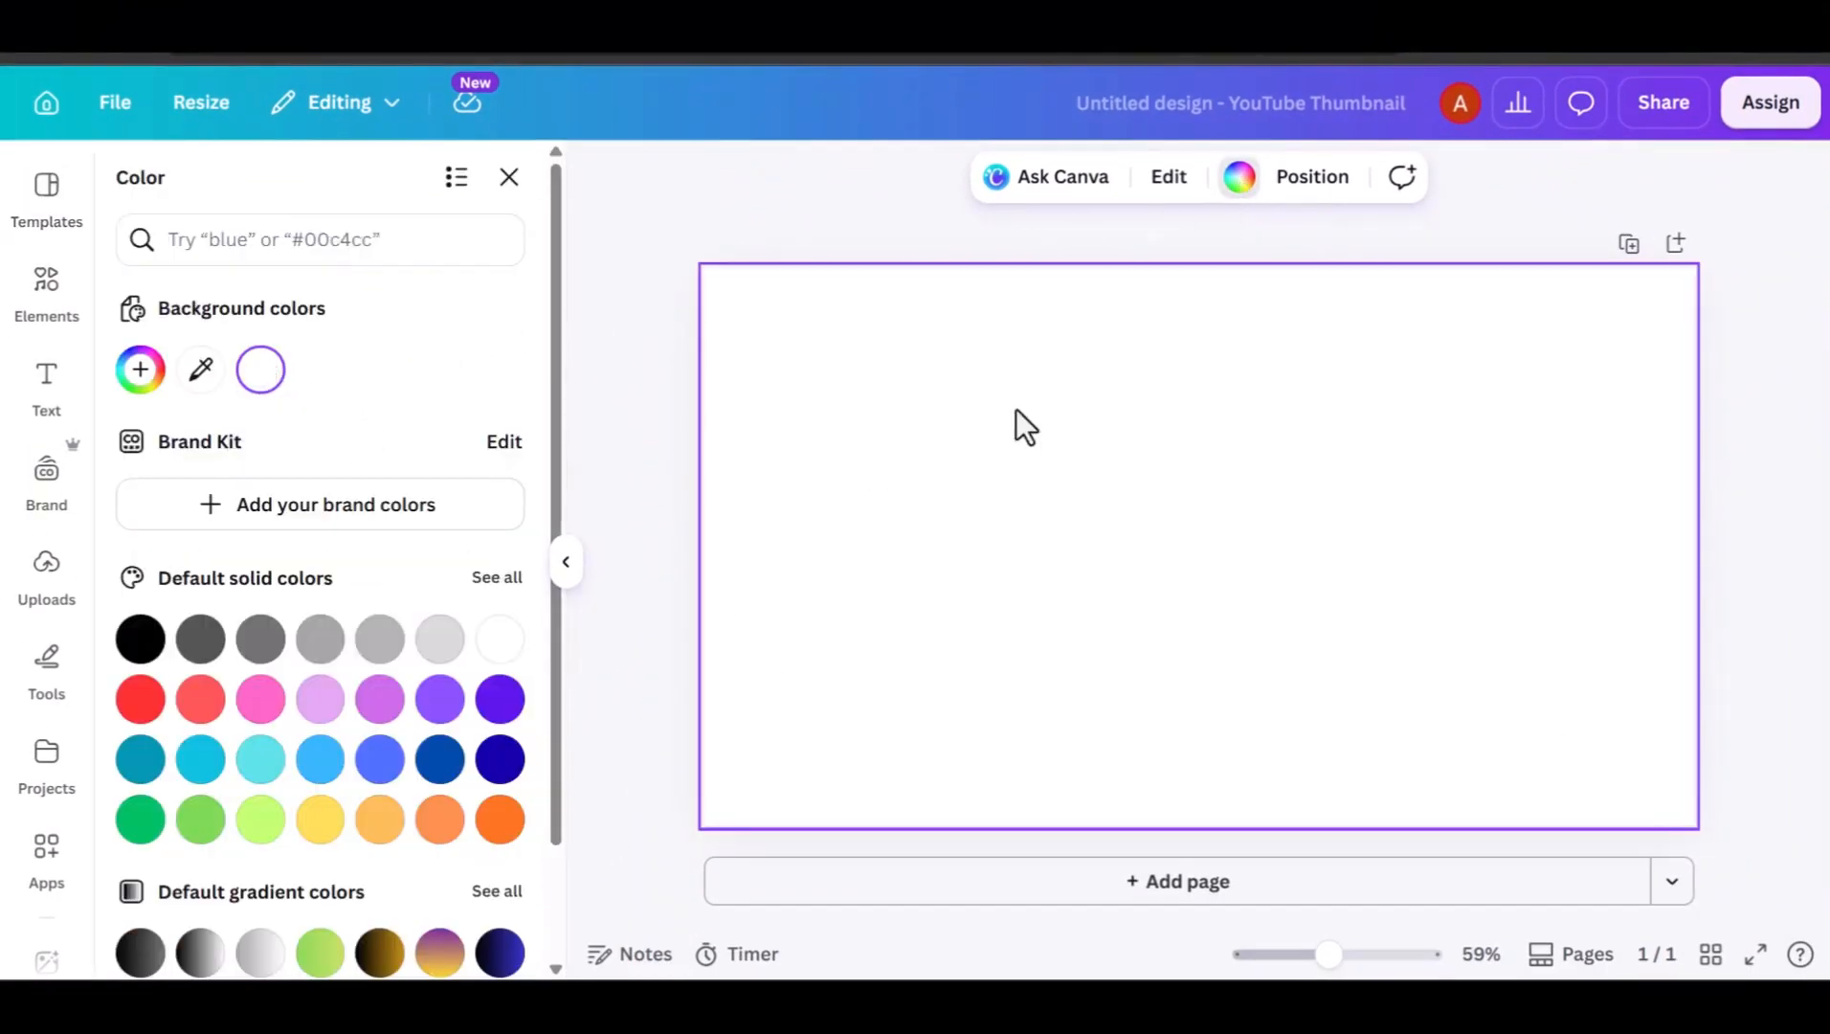
pyautogui.click(262, 381)
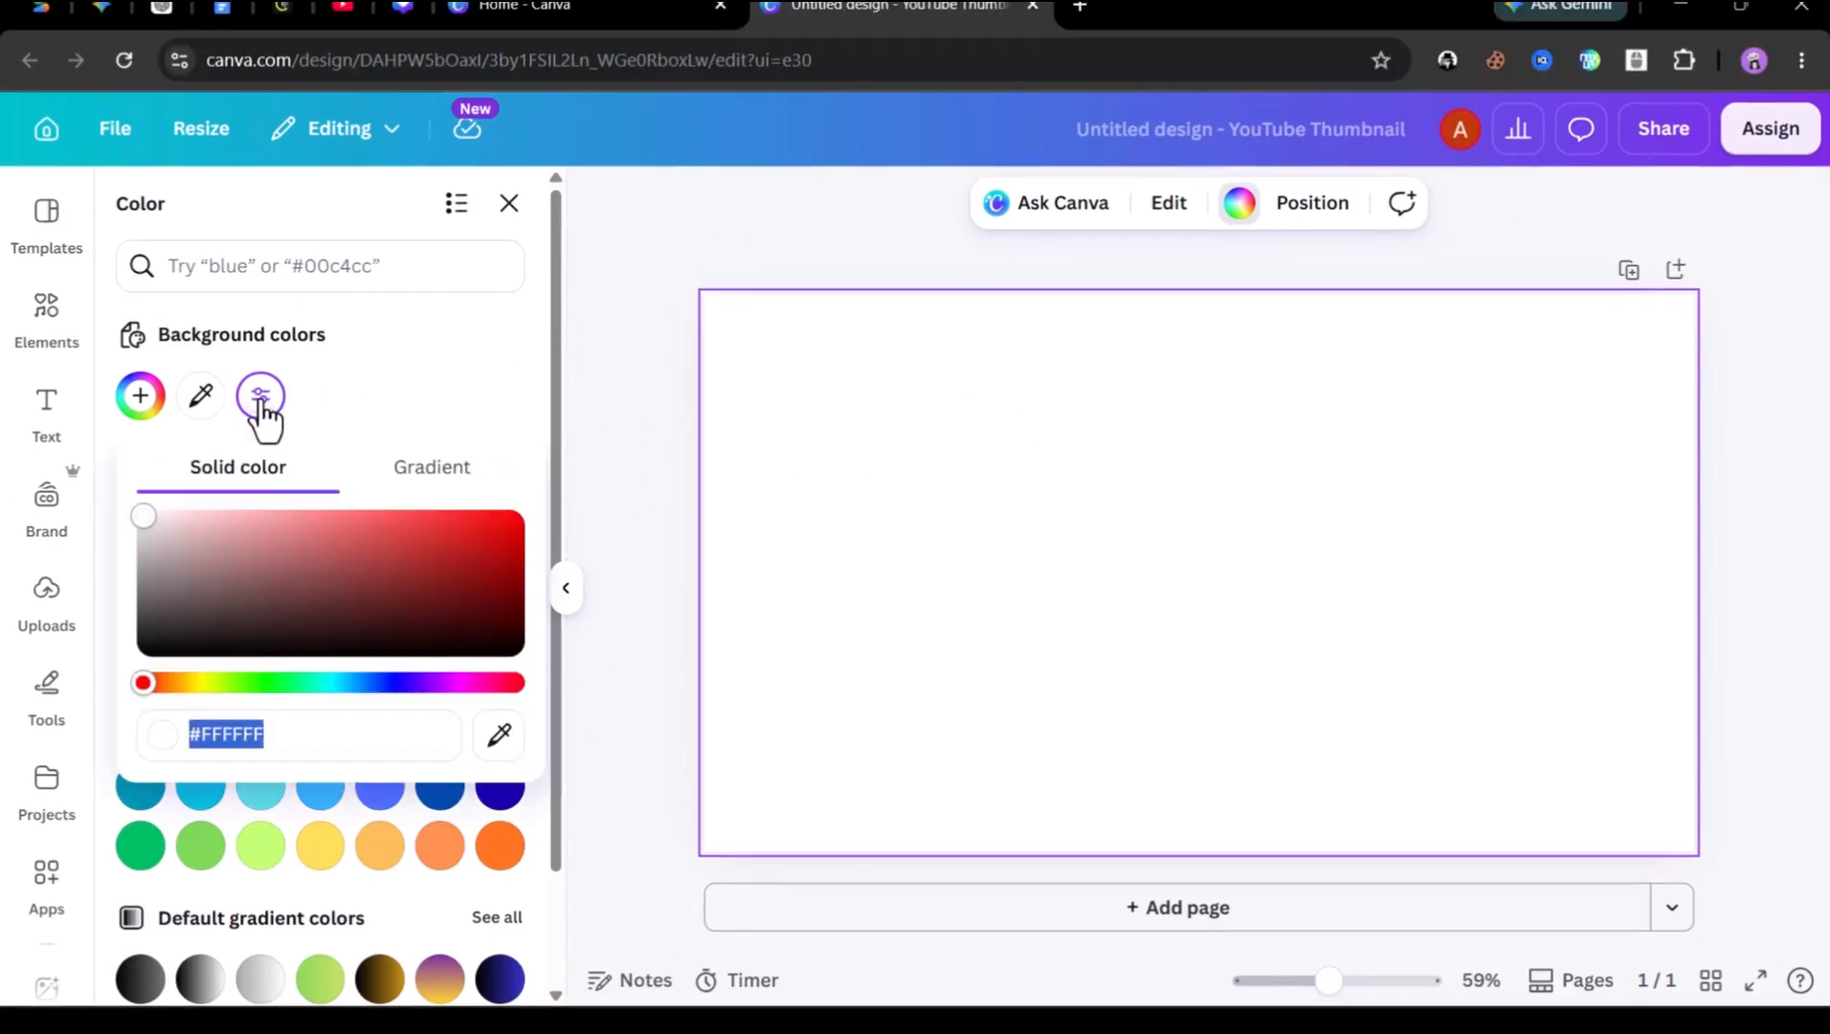
pyautogui.click(197, 682)
pyautogui.click(416, 537)
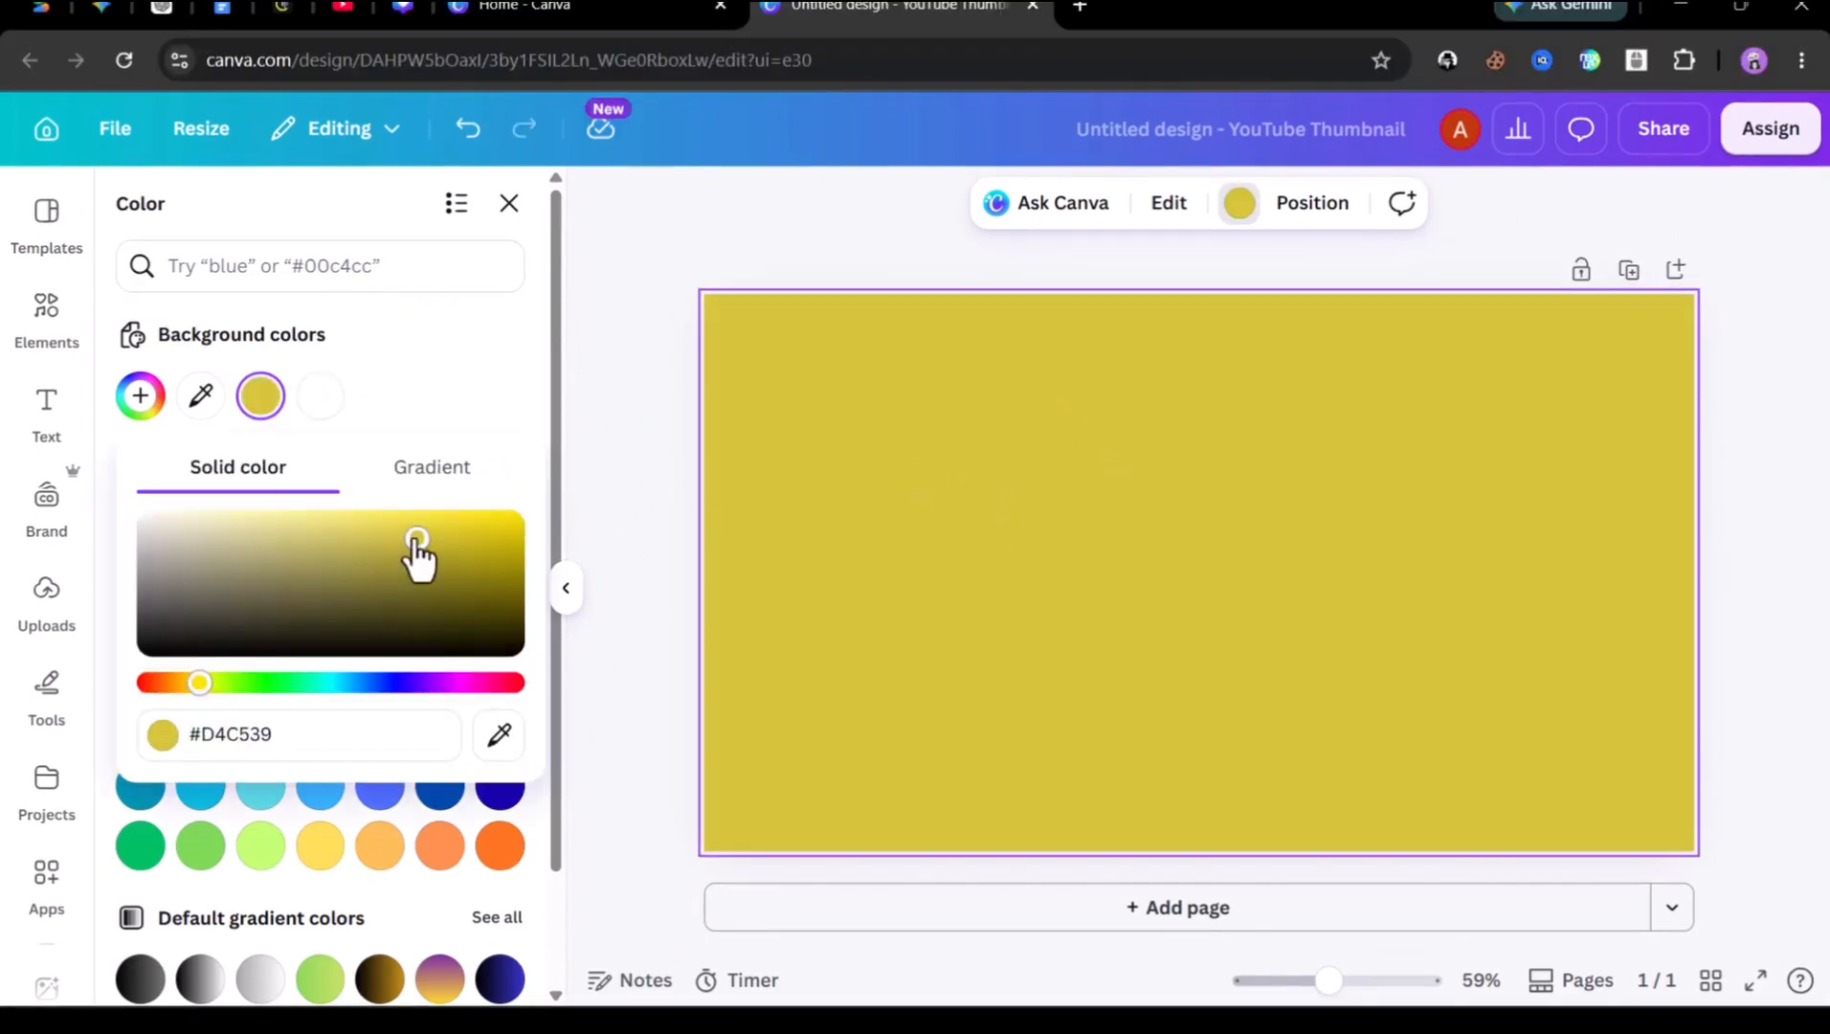
pyautogui.moveTo(197, 683); pyautogui.dragTo(186, 683)
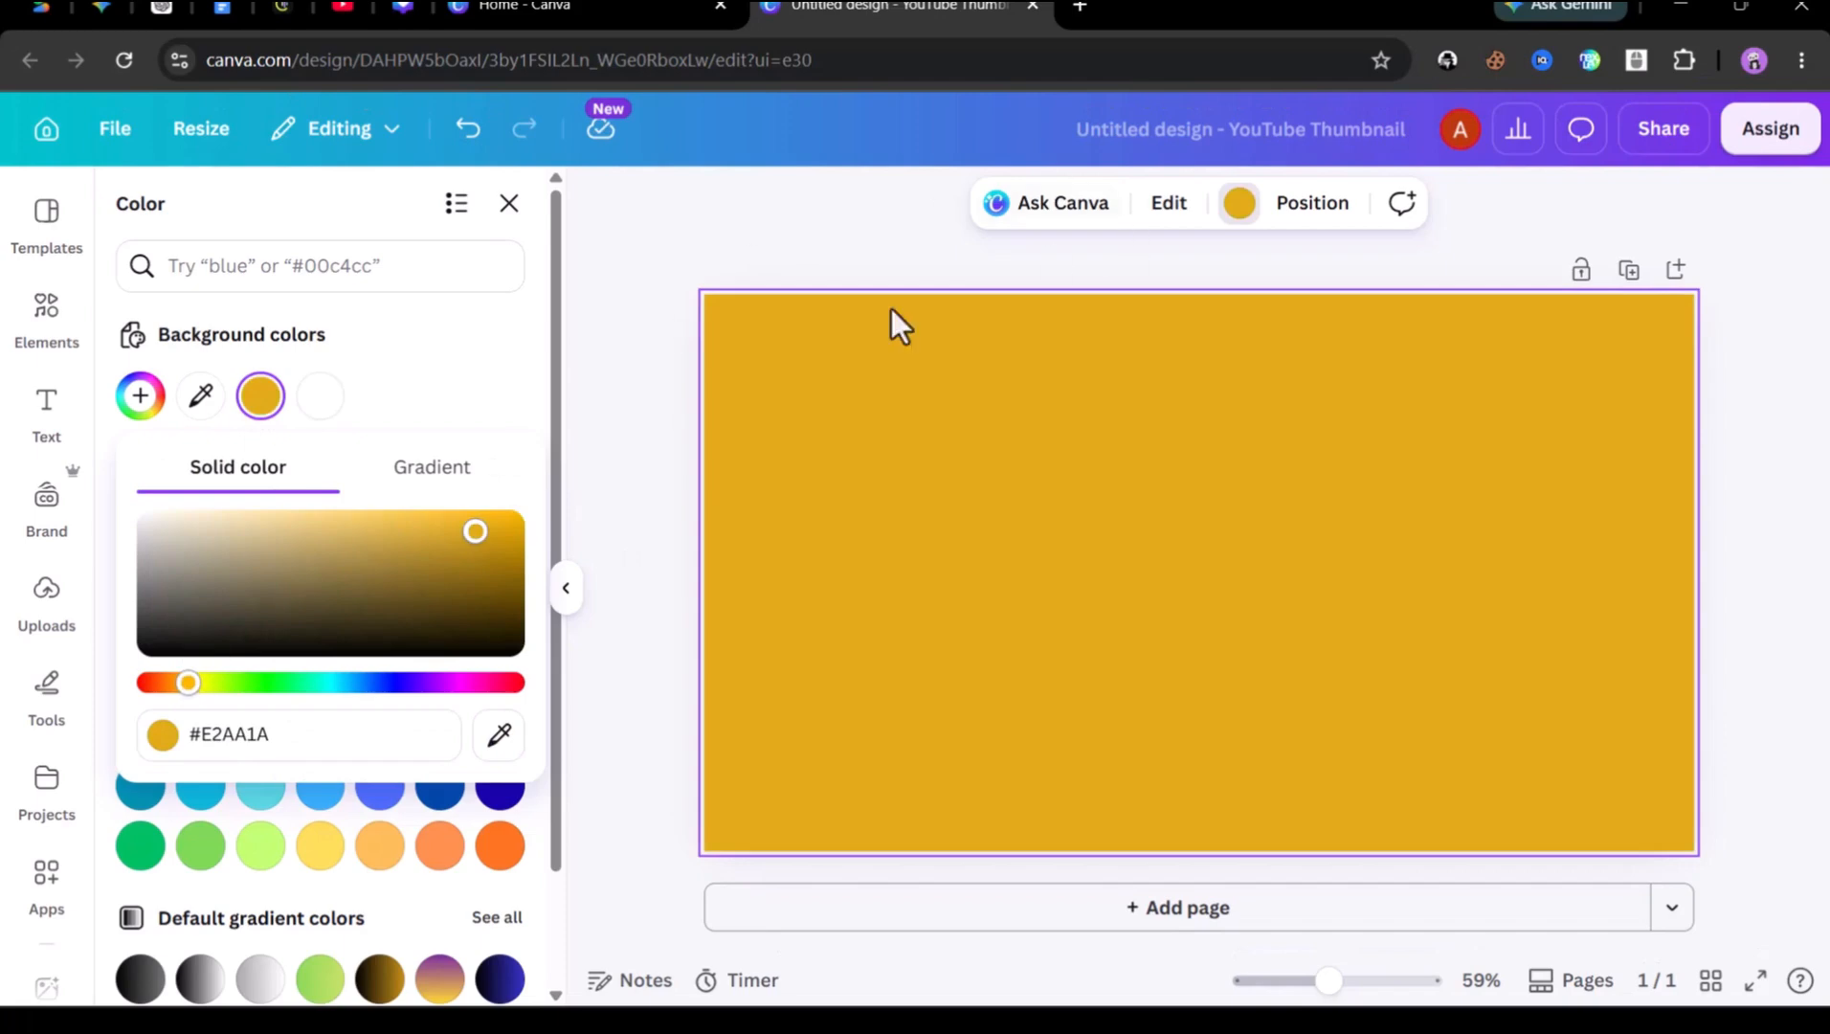
pyautogui.click(1001, 454)
pyautogui.click(637, 508)
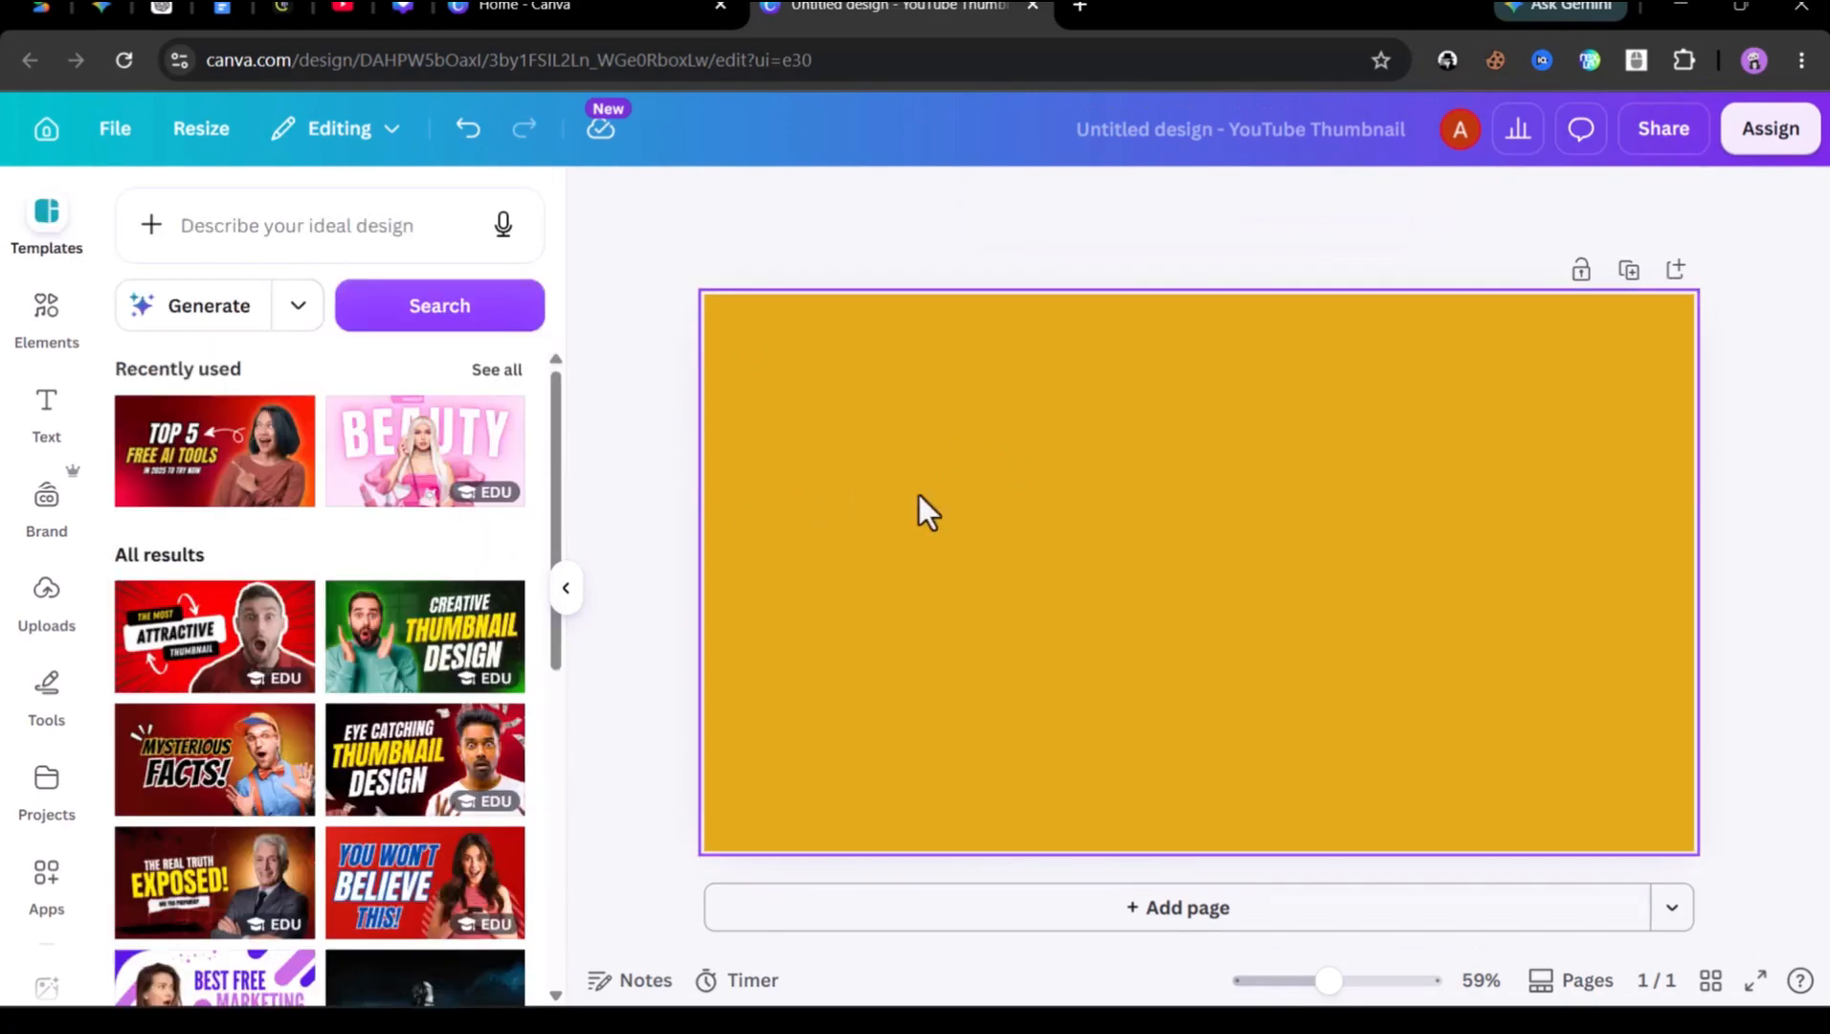
pyautogui.click(1172, 475)
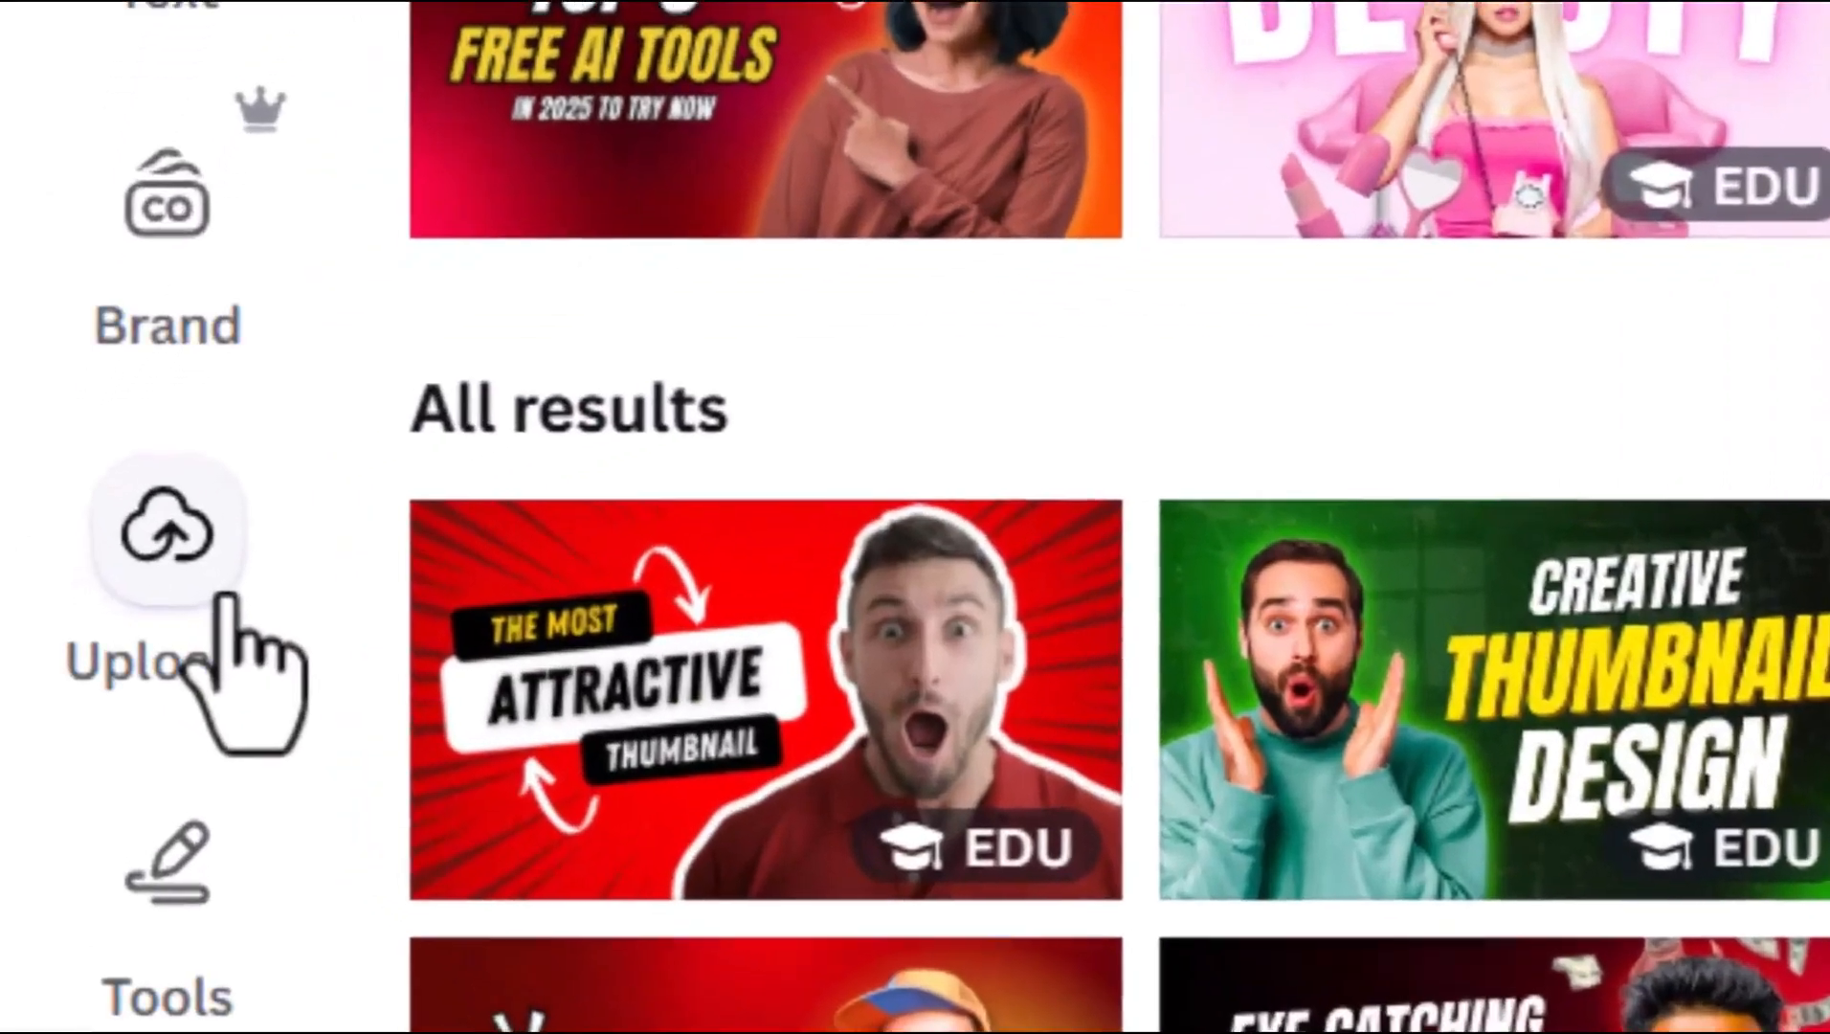
# Add the uploaded portrait of the woman in a yellow headscarf and neon-lit background to the design, and remove its background
pyautogui.click(56, 601)
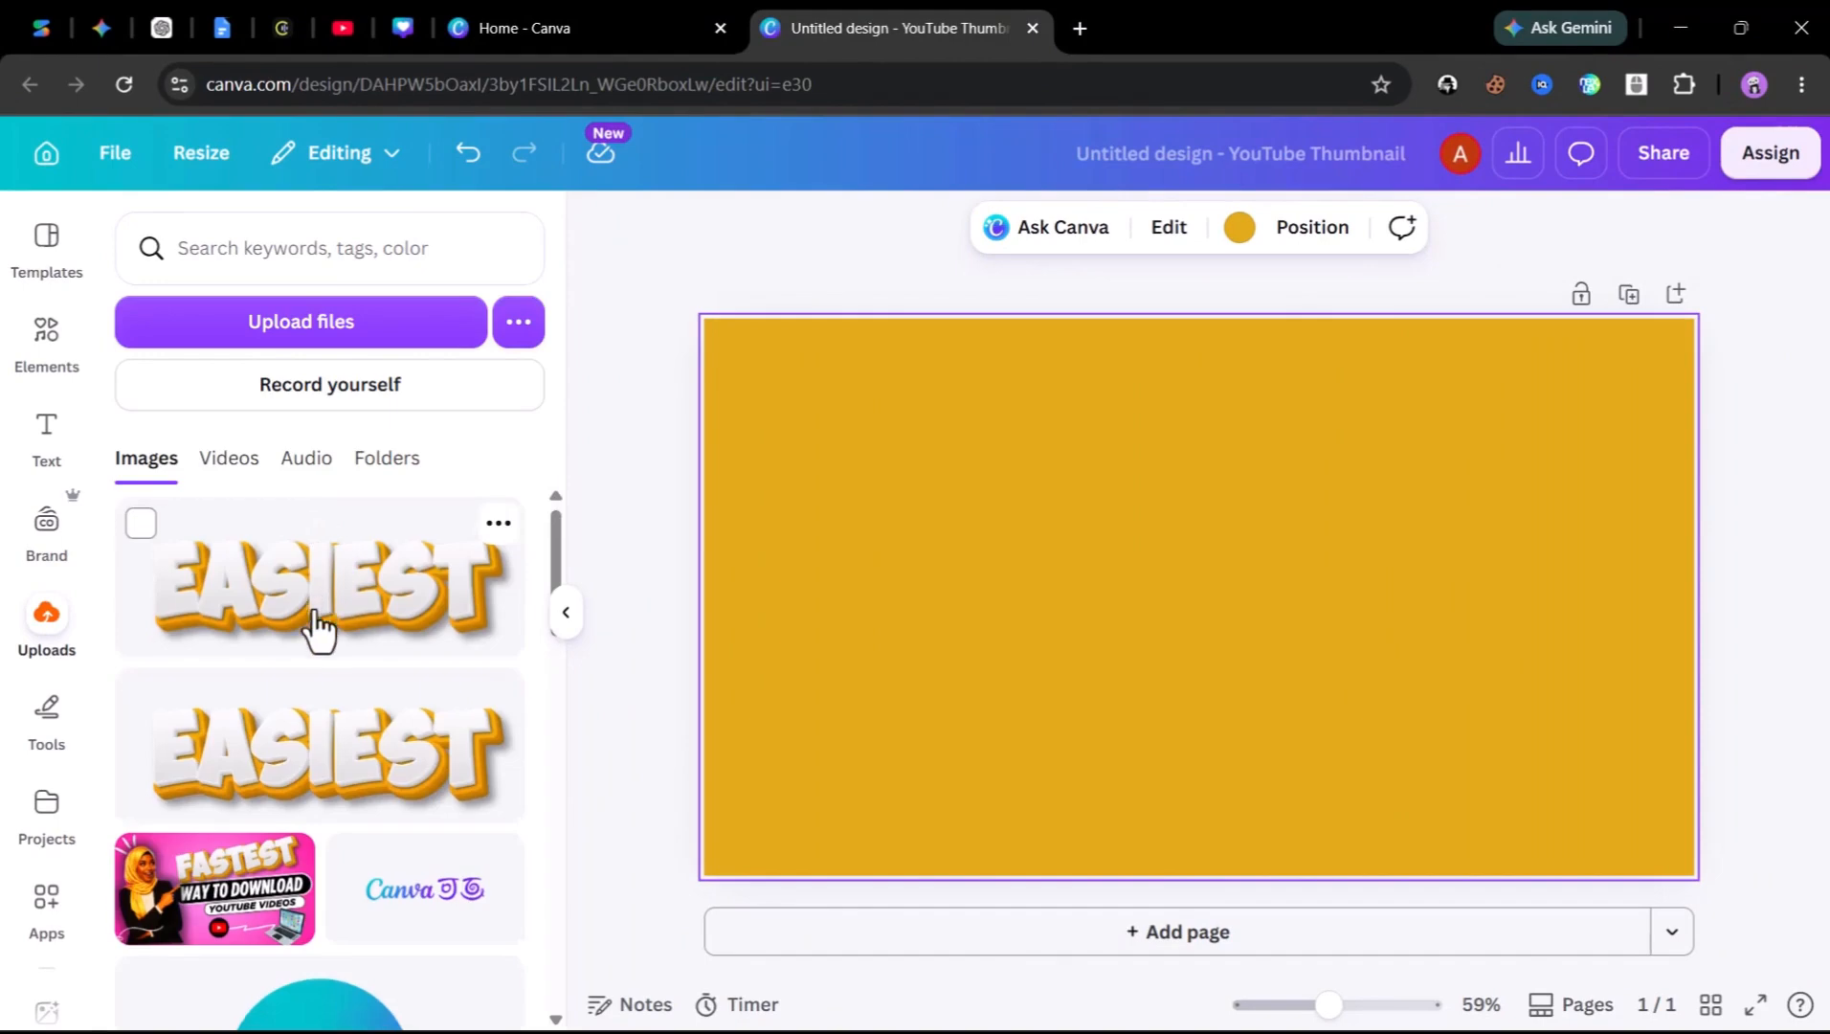
pyautogui.scroll(-5, 315, 627)
pyautogui.scroll(-10, 318, 627)
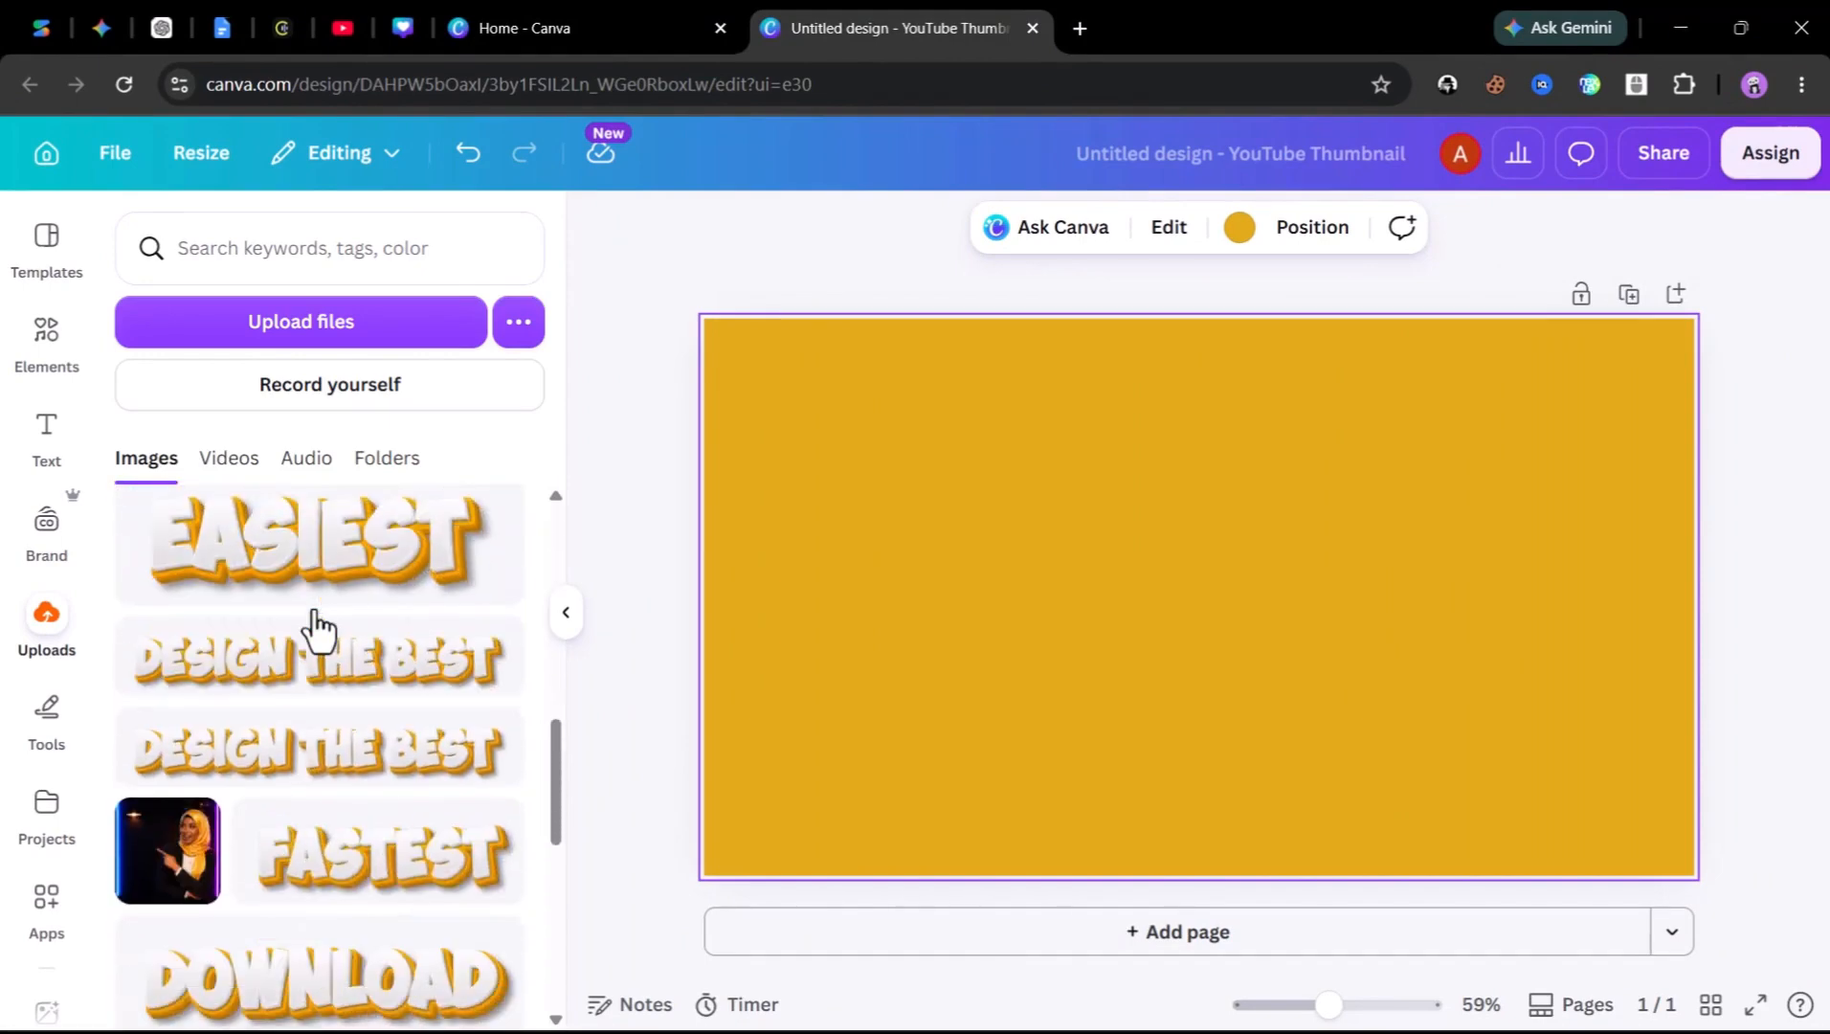
pyautogui.scroll(-8, 319, 627)
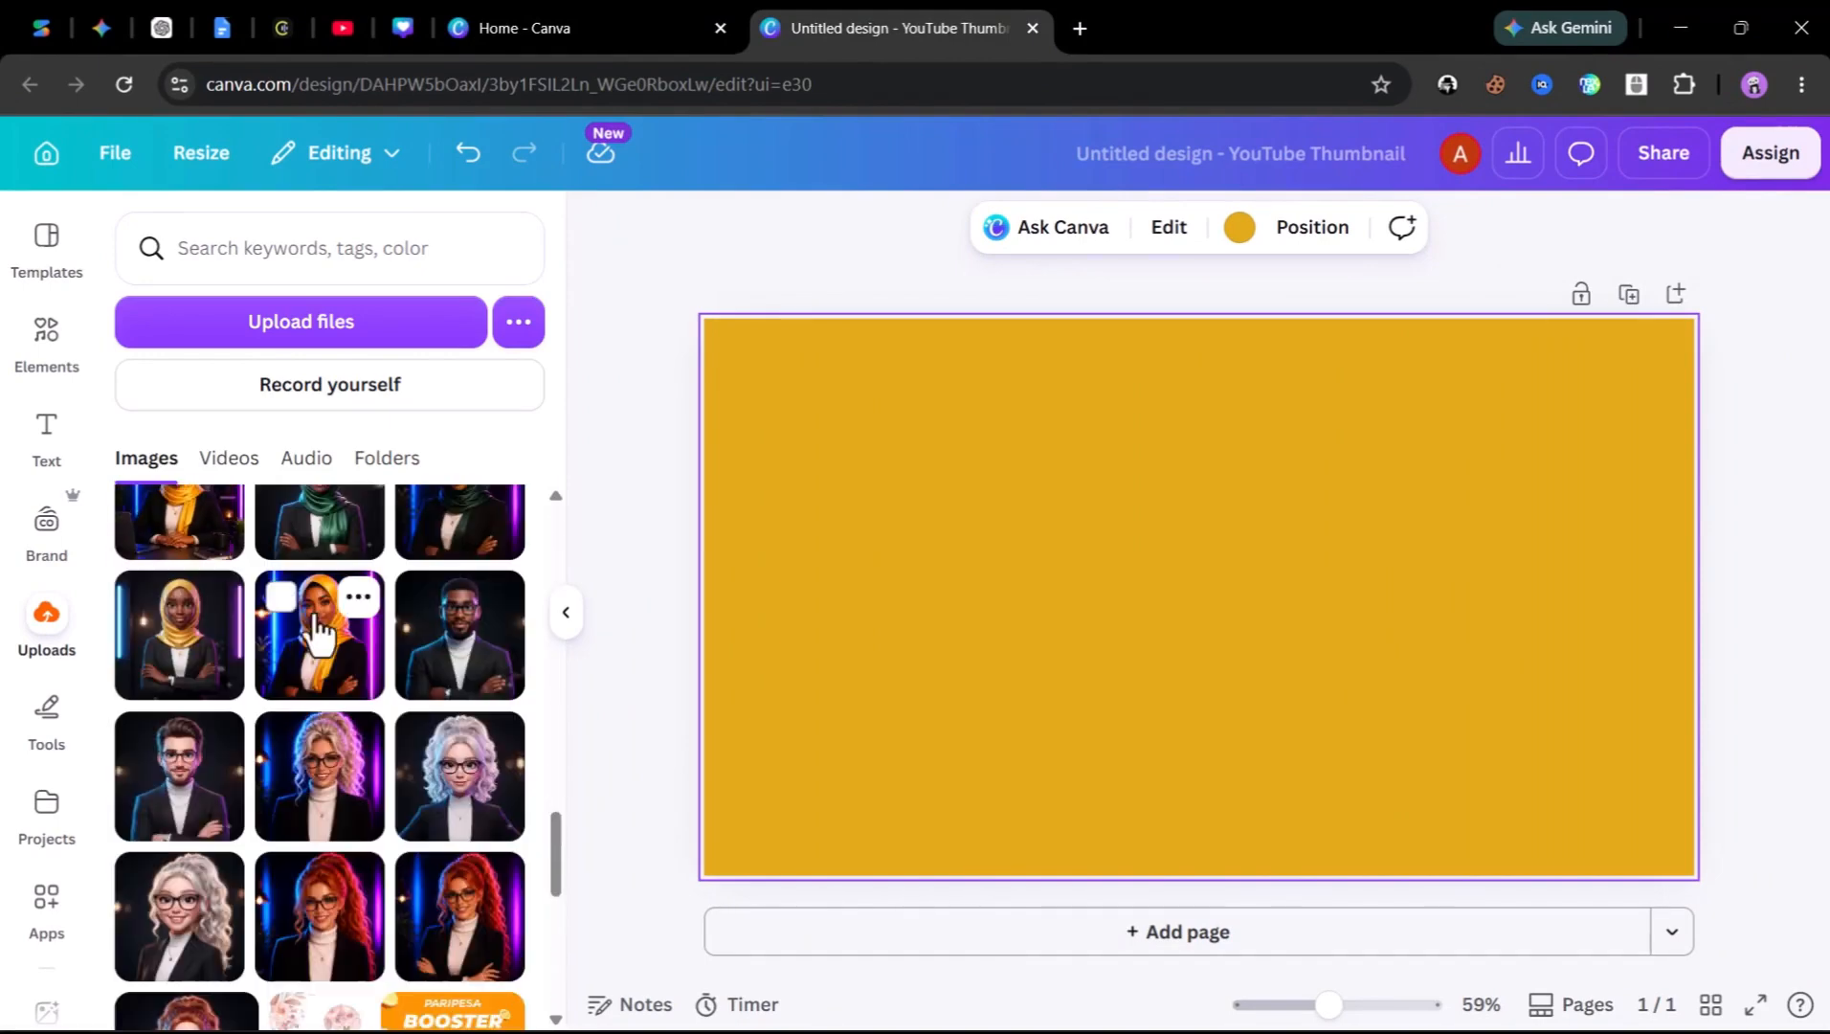
pyautogui.moveTo(316, 636); pyautogui.dragTo(942, 505)
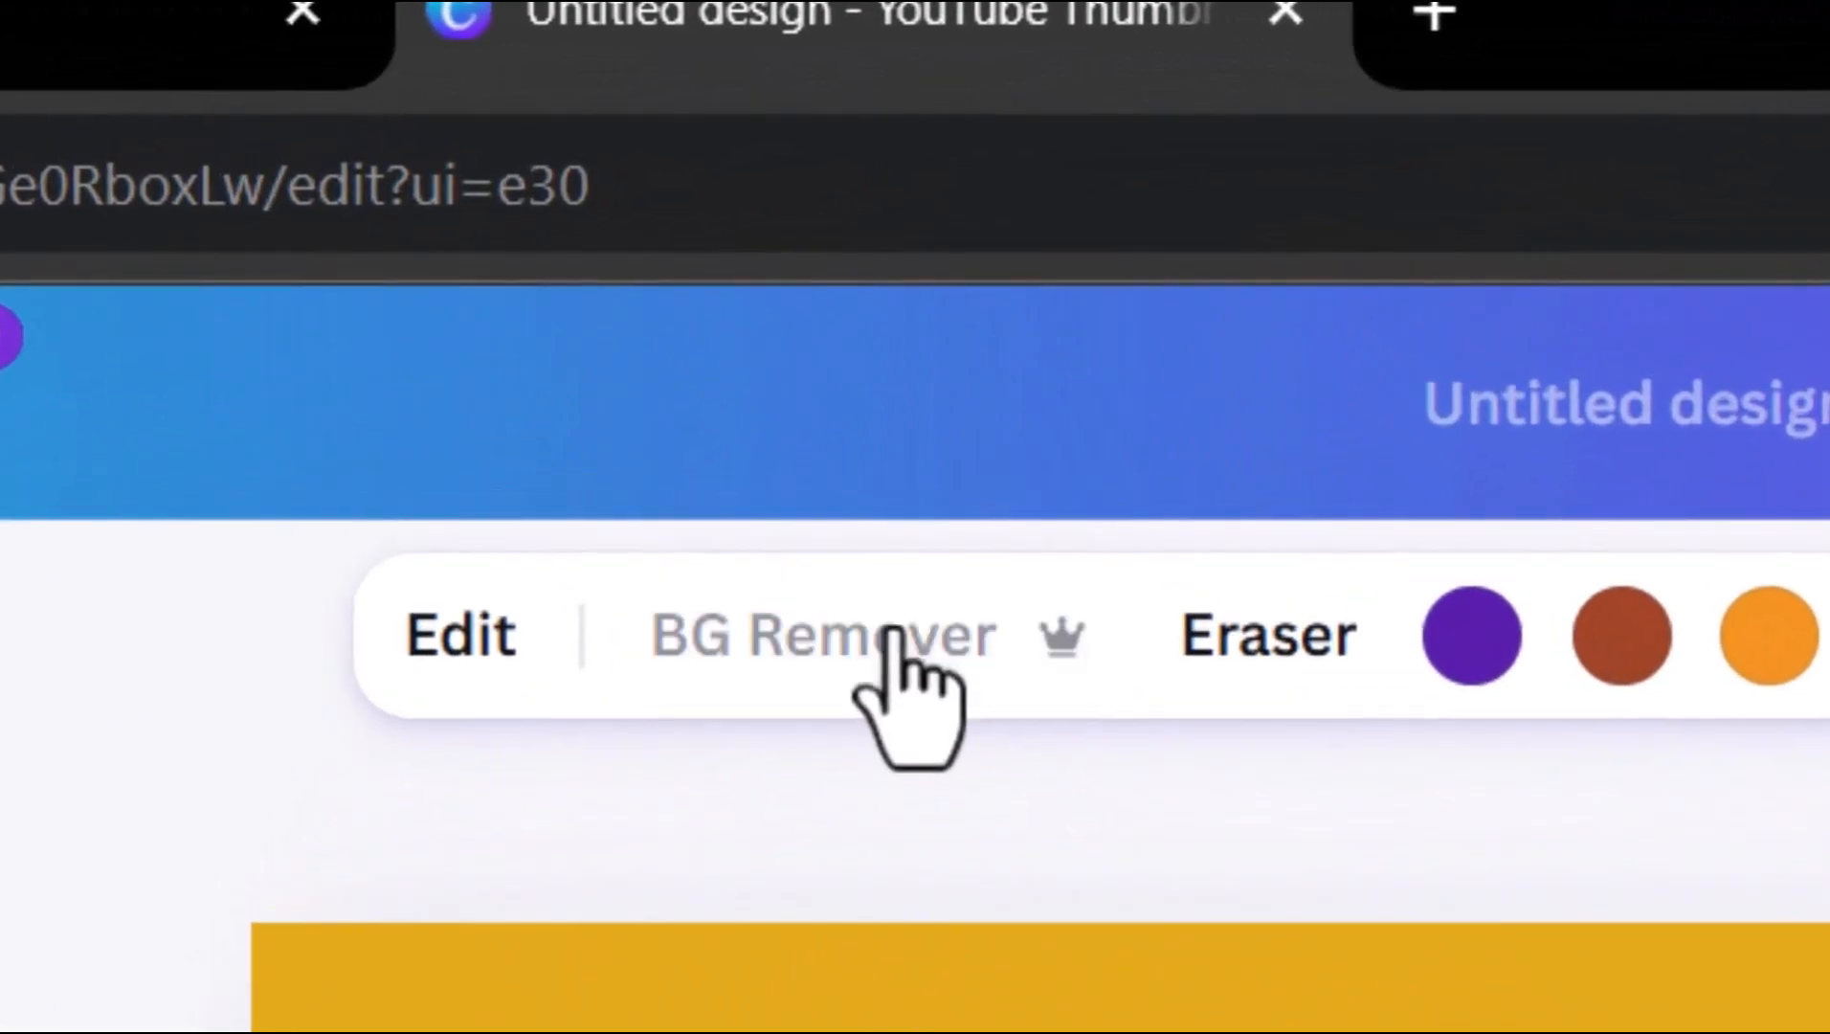
pyautogui.click(905, 204)
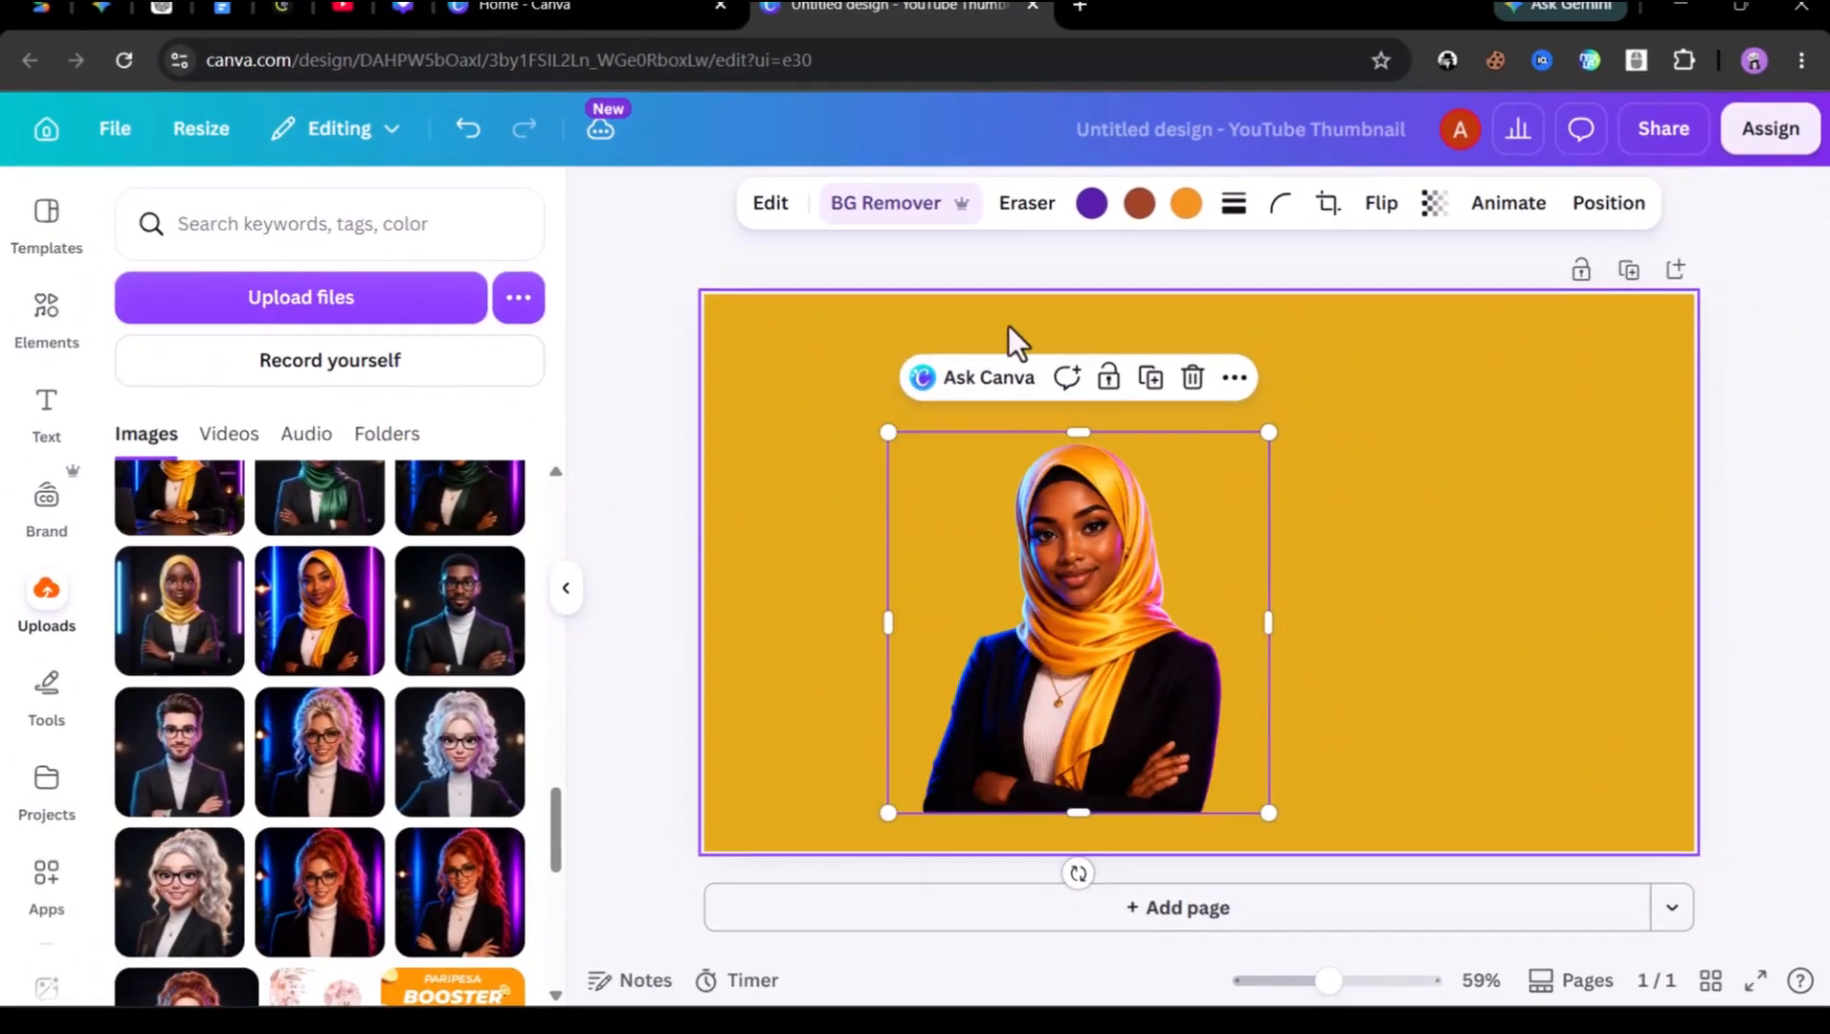
# Flip the portrait horizontally and apply the Warm filter to it
pyautogui.click(1381, 206)
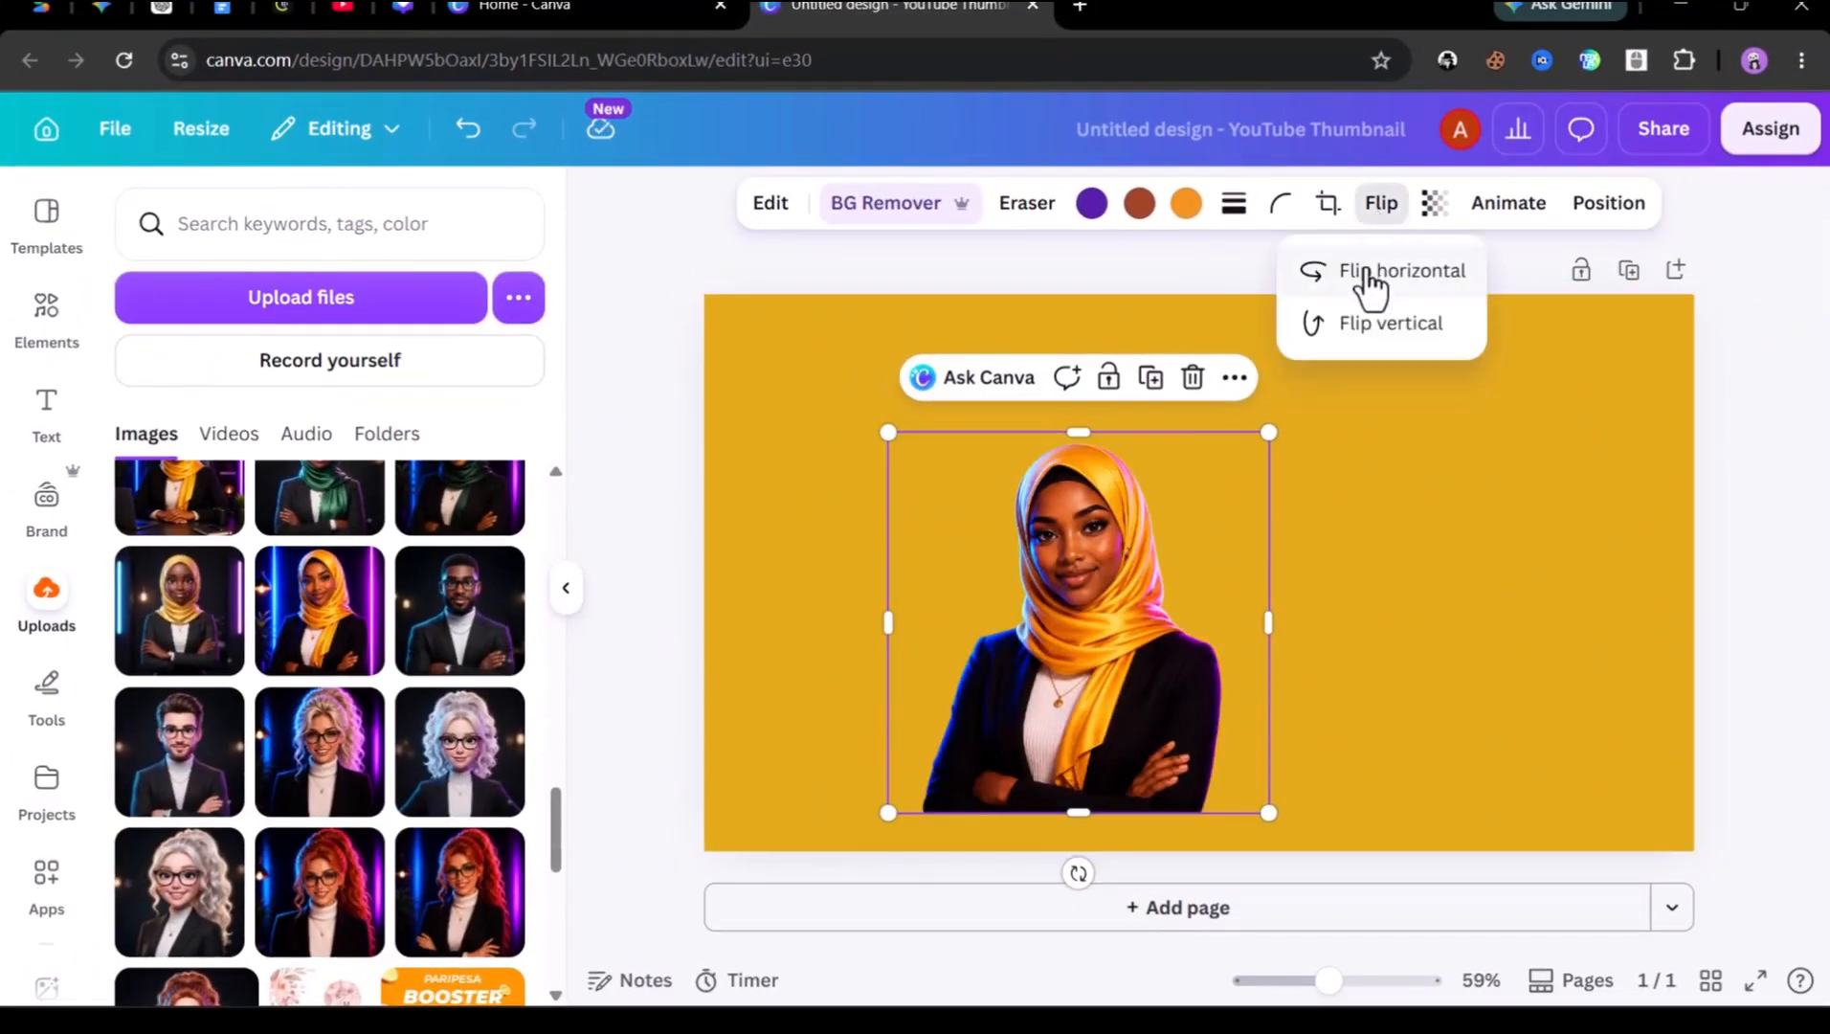
pyautogui.click(1368, 277)
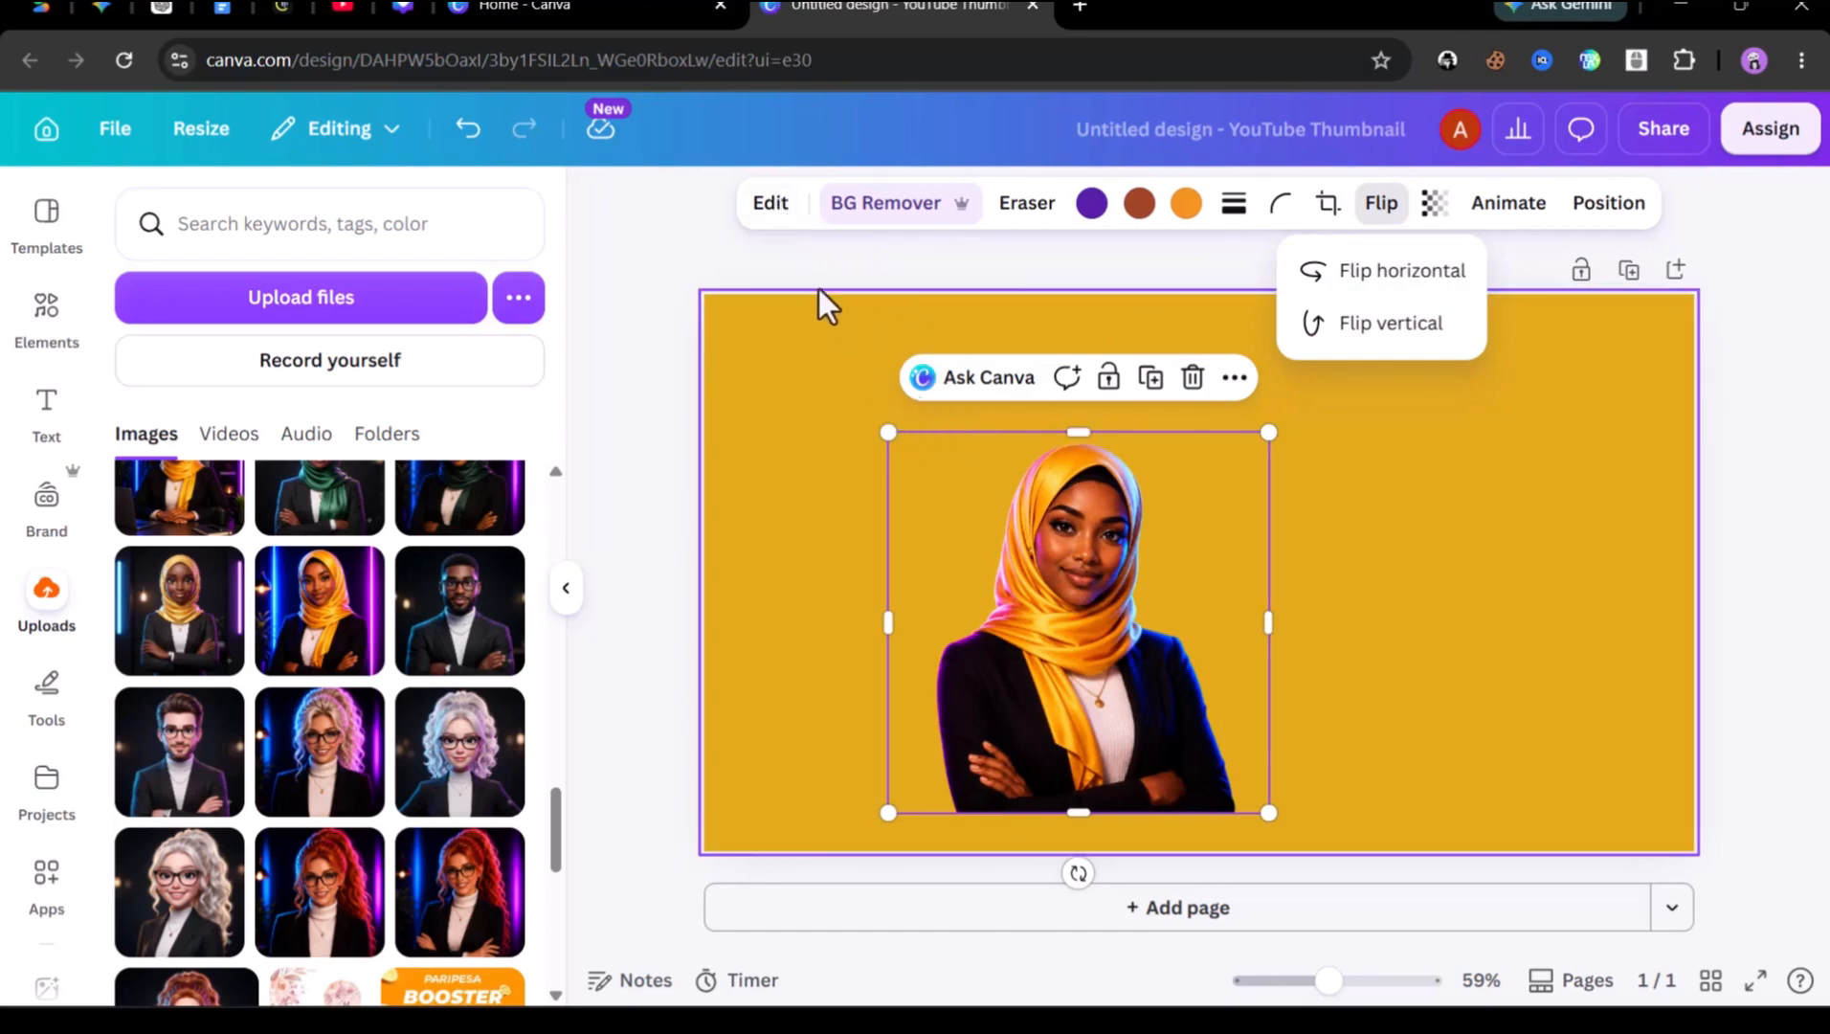
pyautogui.click(773, 203)
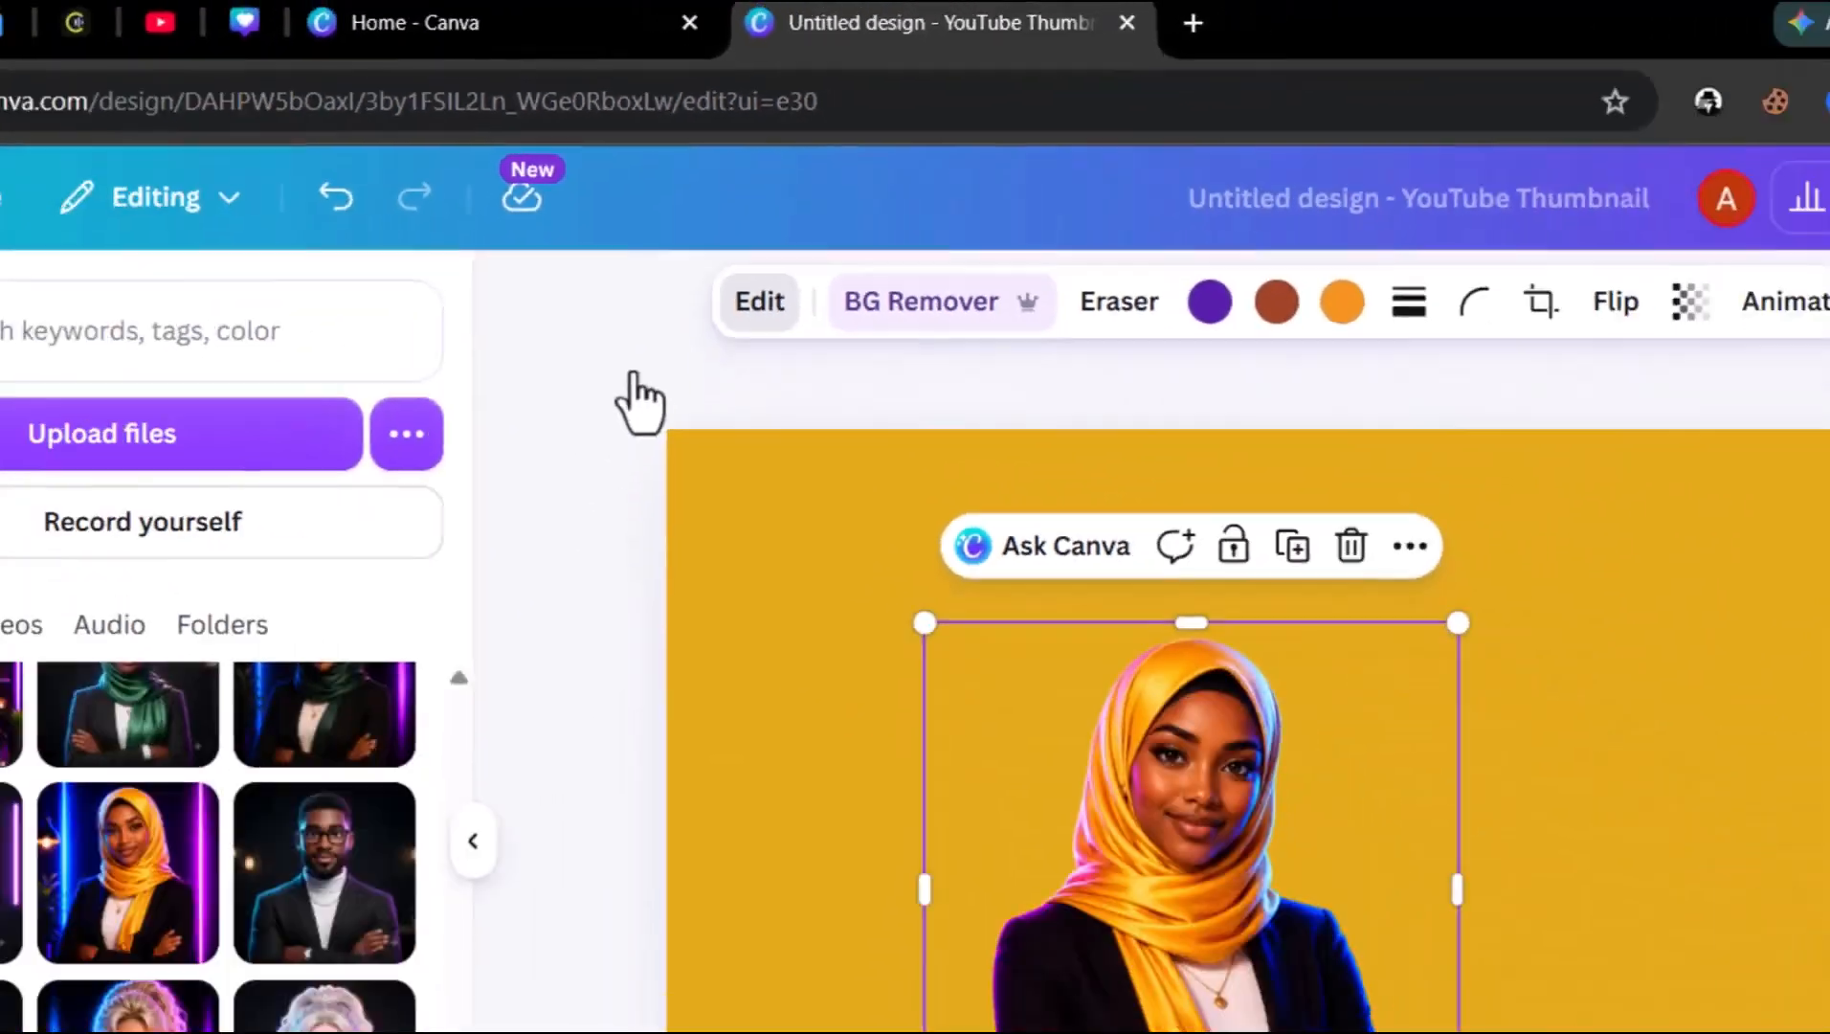
pyautogui.scroll(-3, 131, 926)
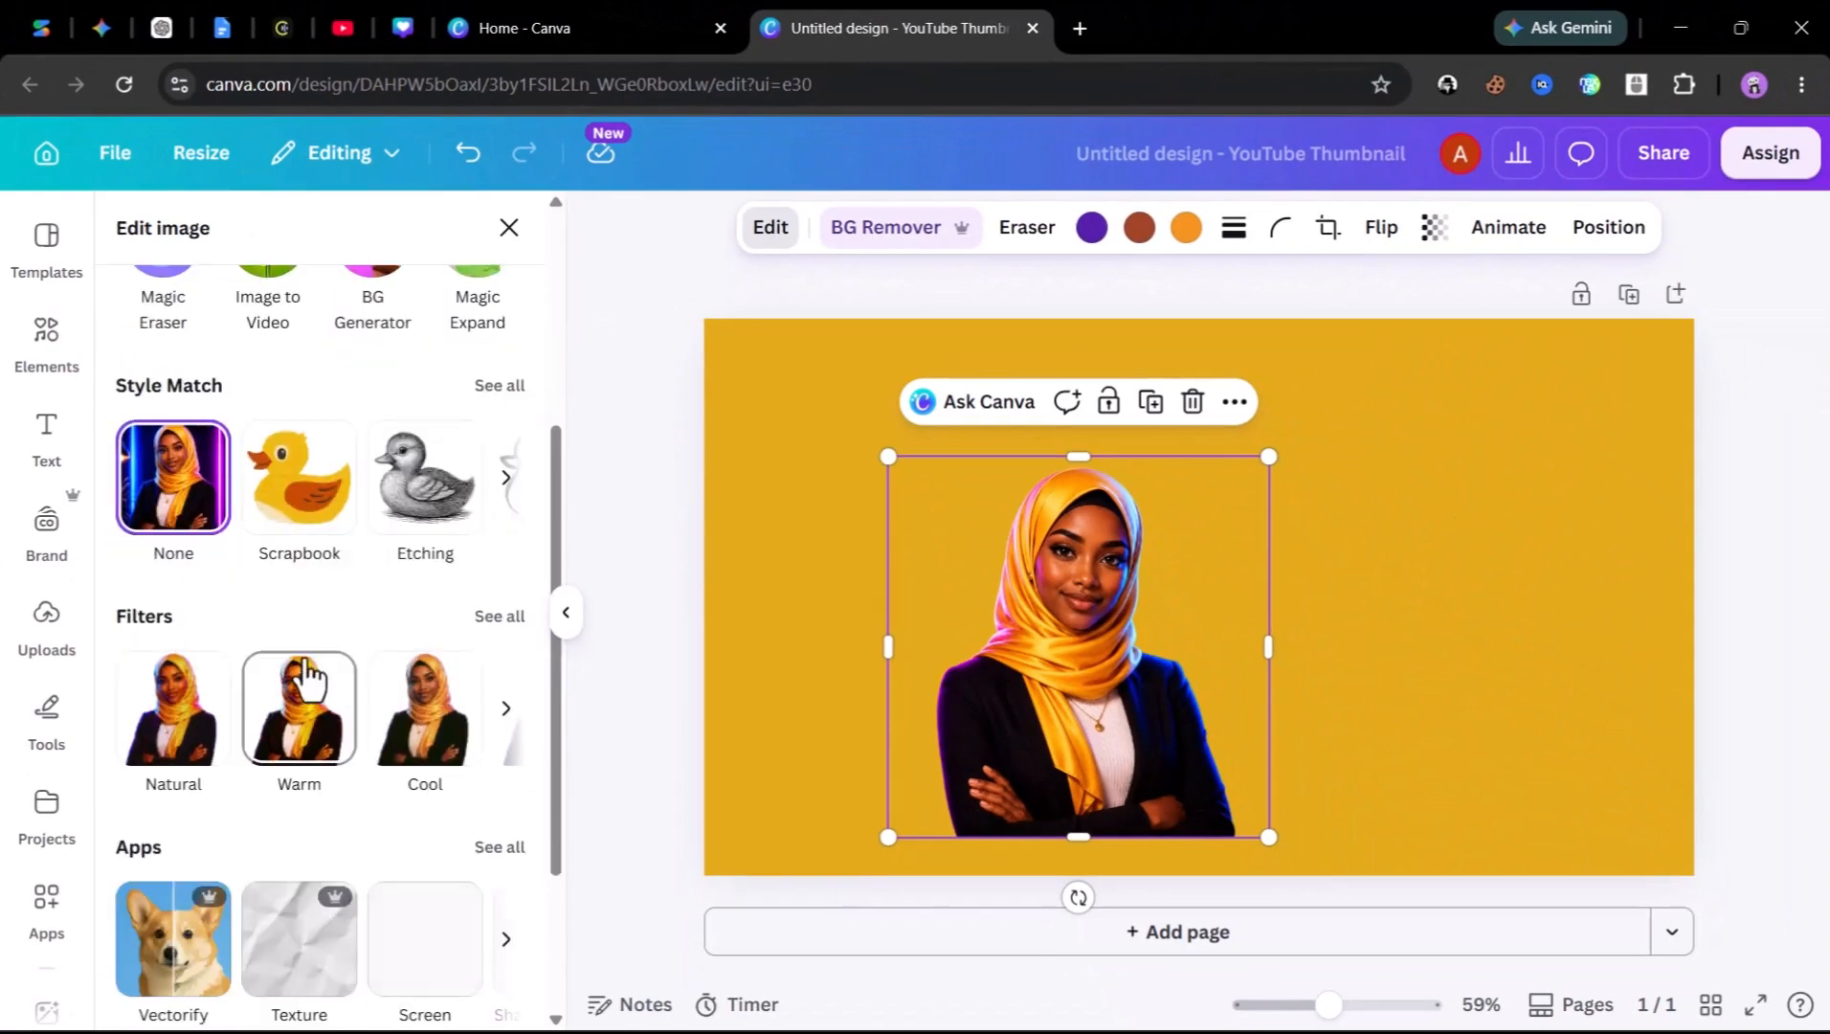
pyautogui.click(302, 679)
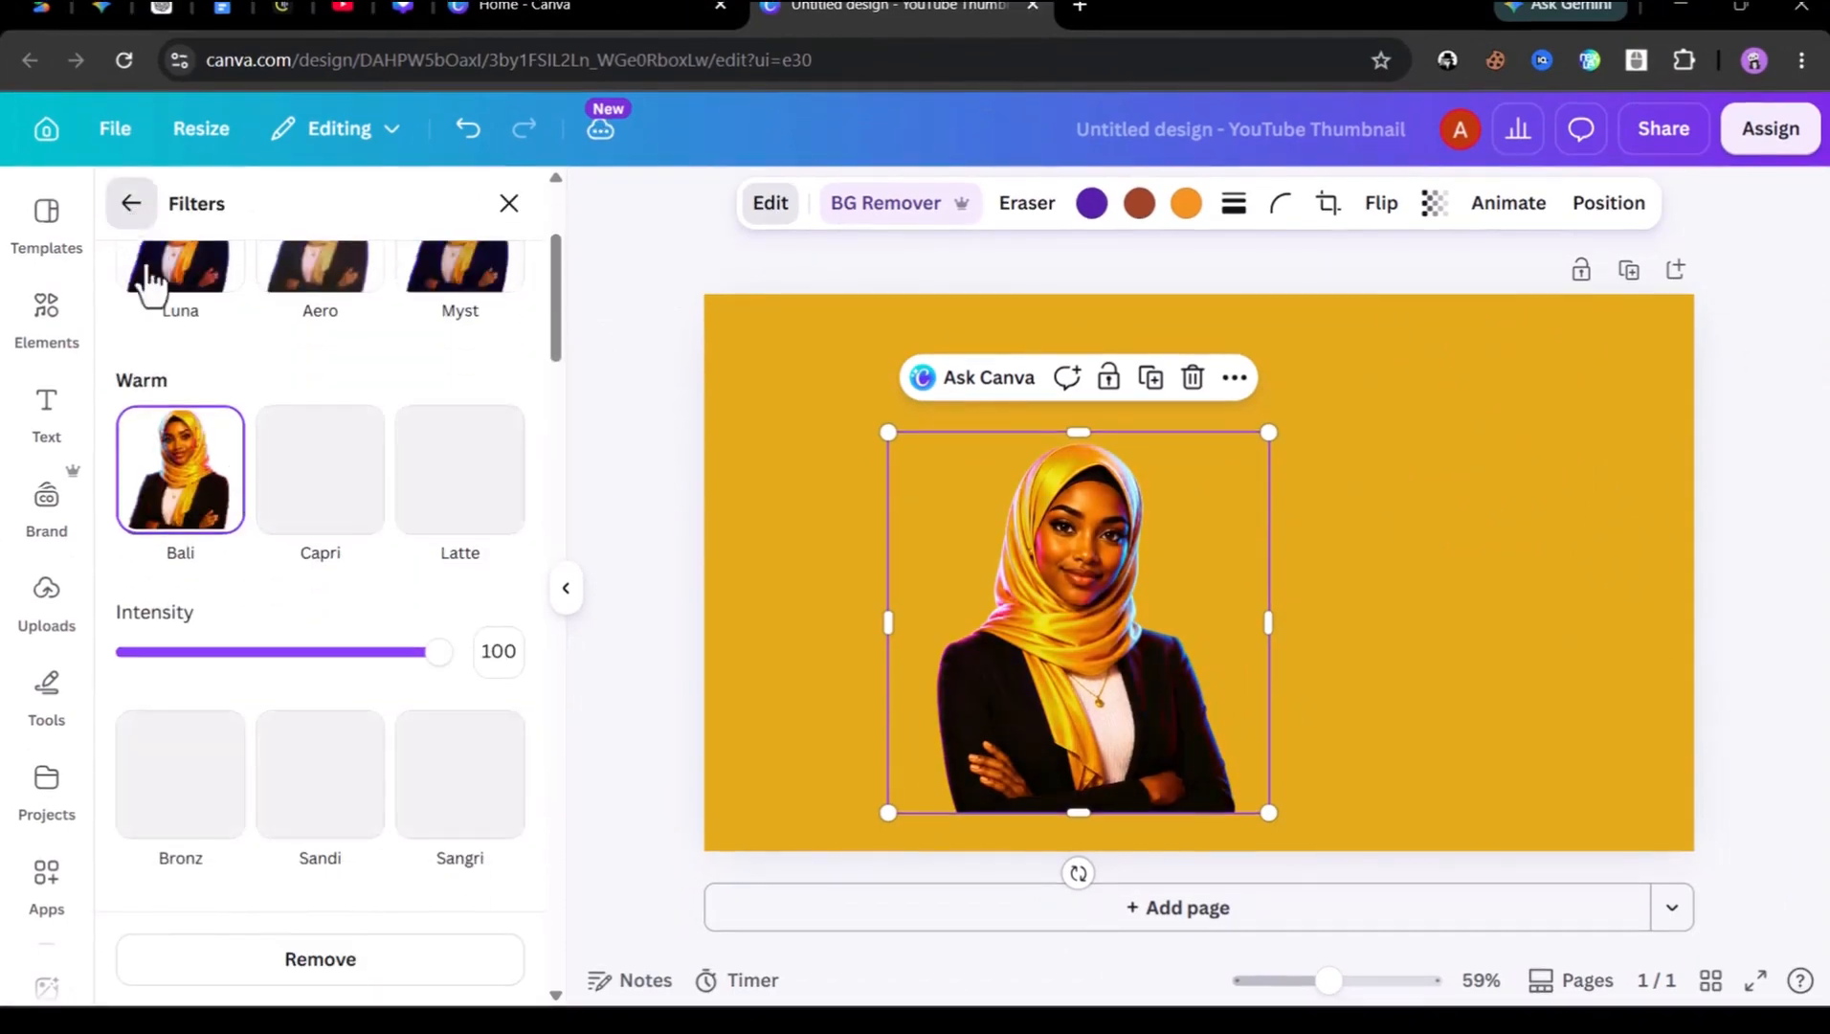
pyautogui.click(131, 203)
# Give the portrait a Glow shadow in #EDE5E5 with size, blur amount and intensity all set to 100
pyautogui.scroll(-3, 264, 620)
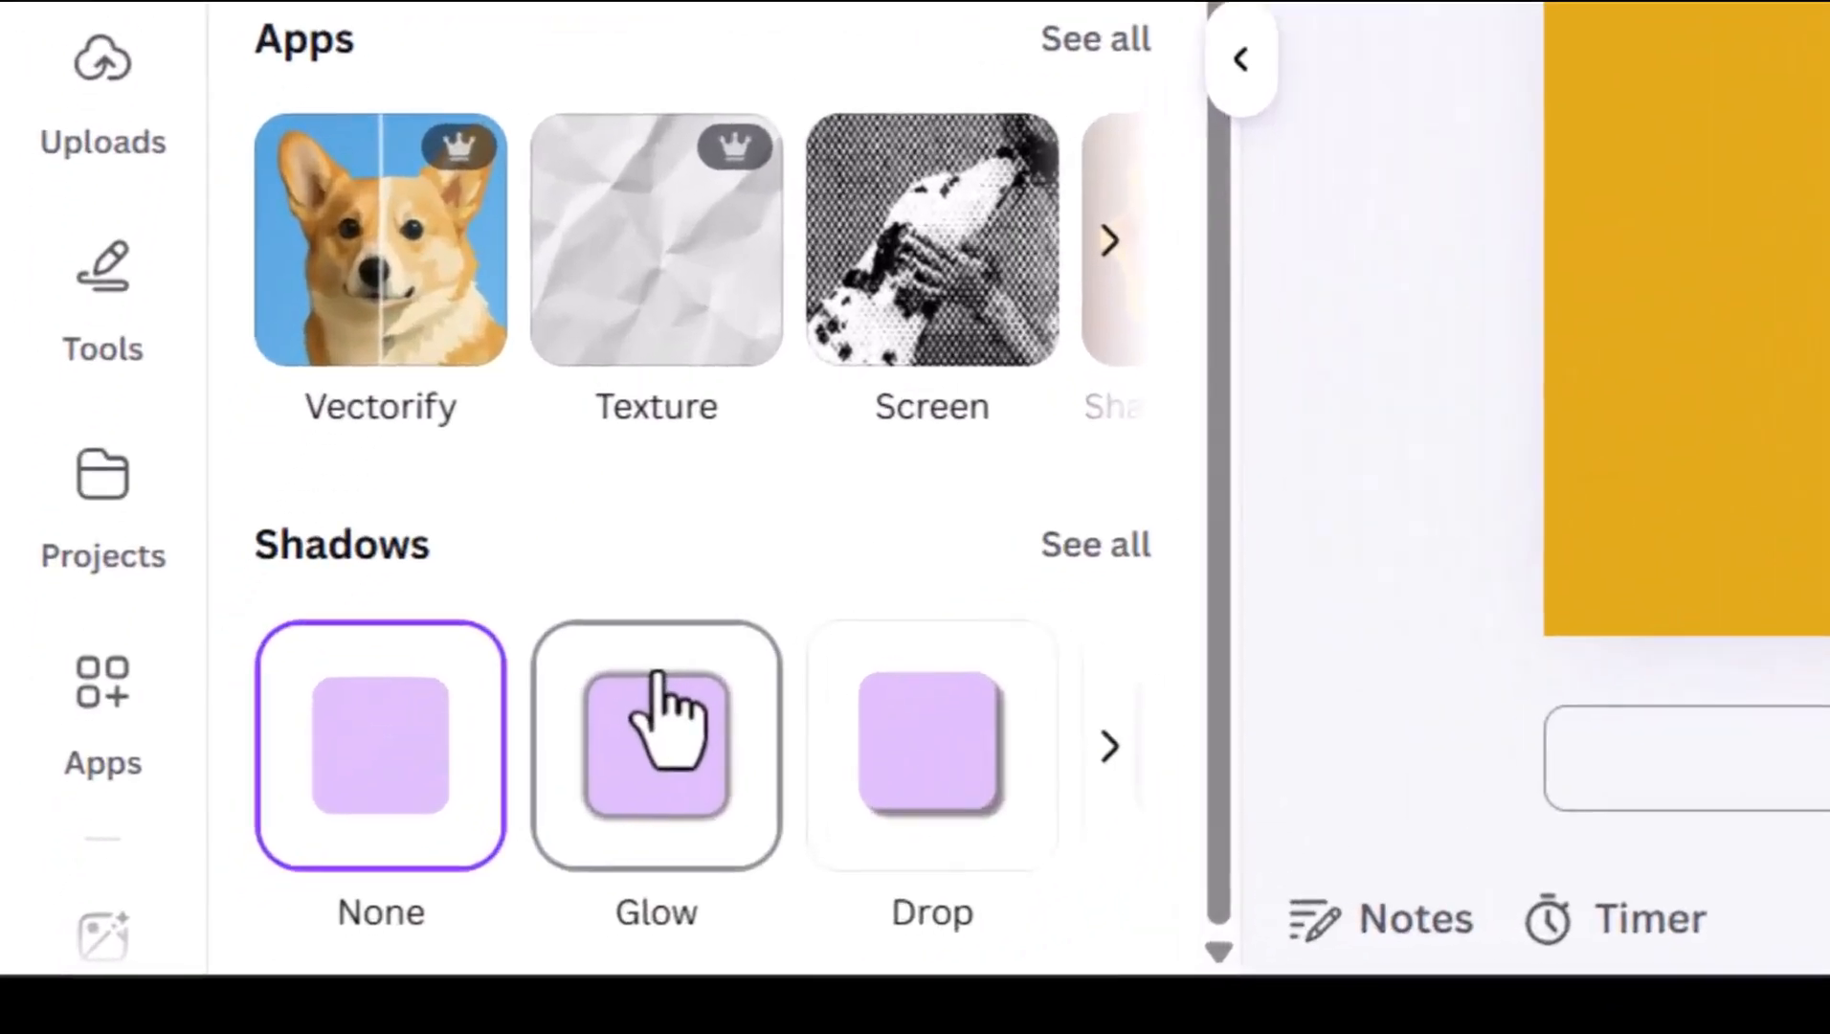
pyautogui.click(368, 866)
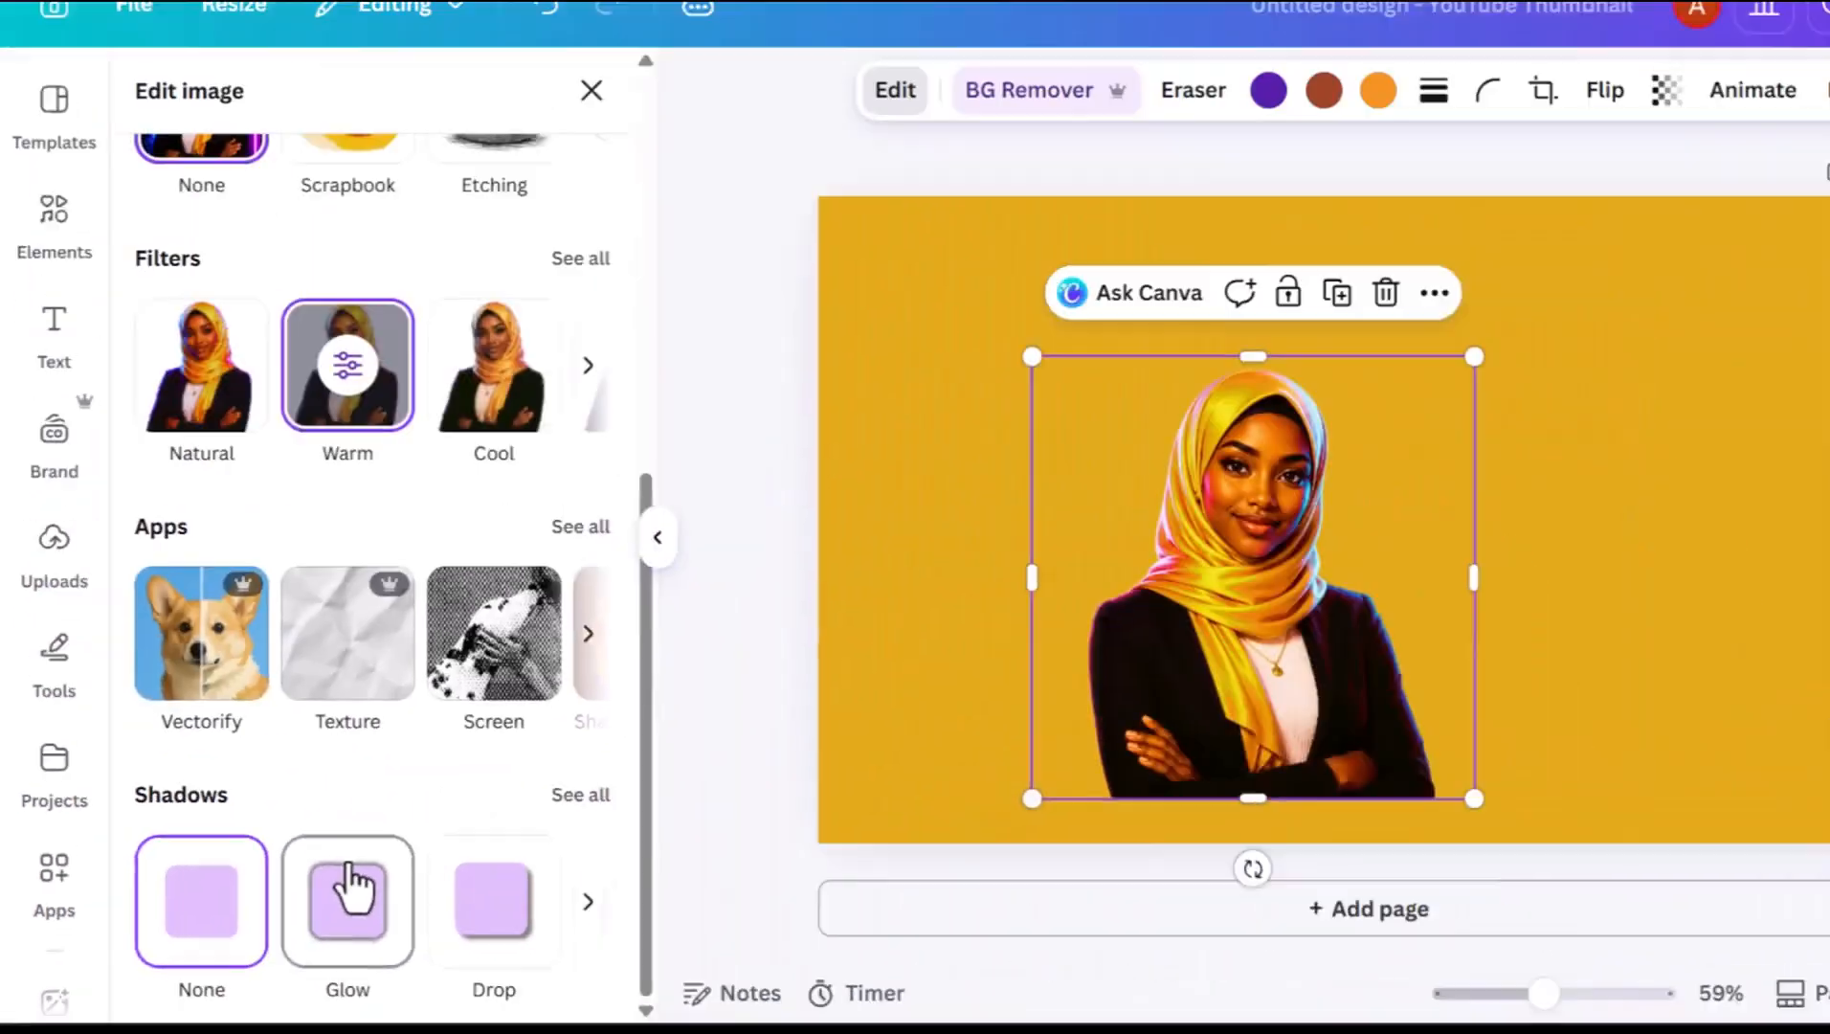
pyautogui.click(299, 902)
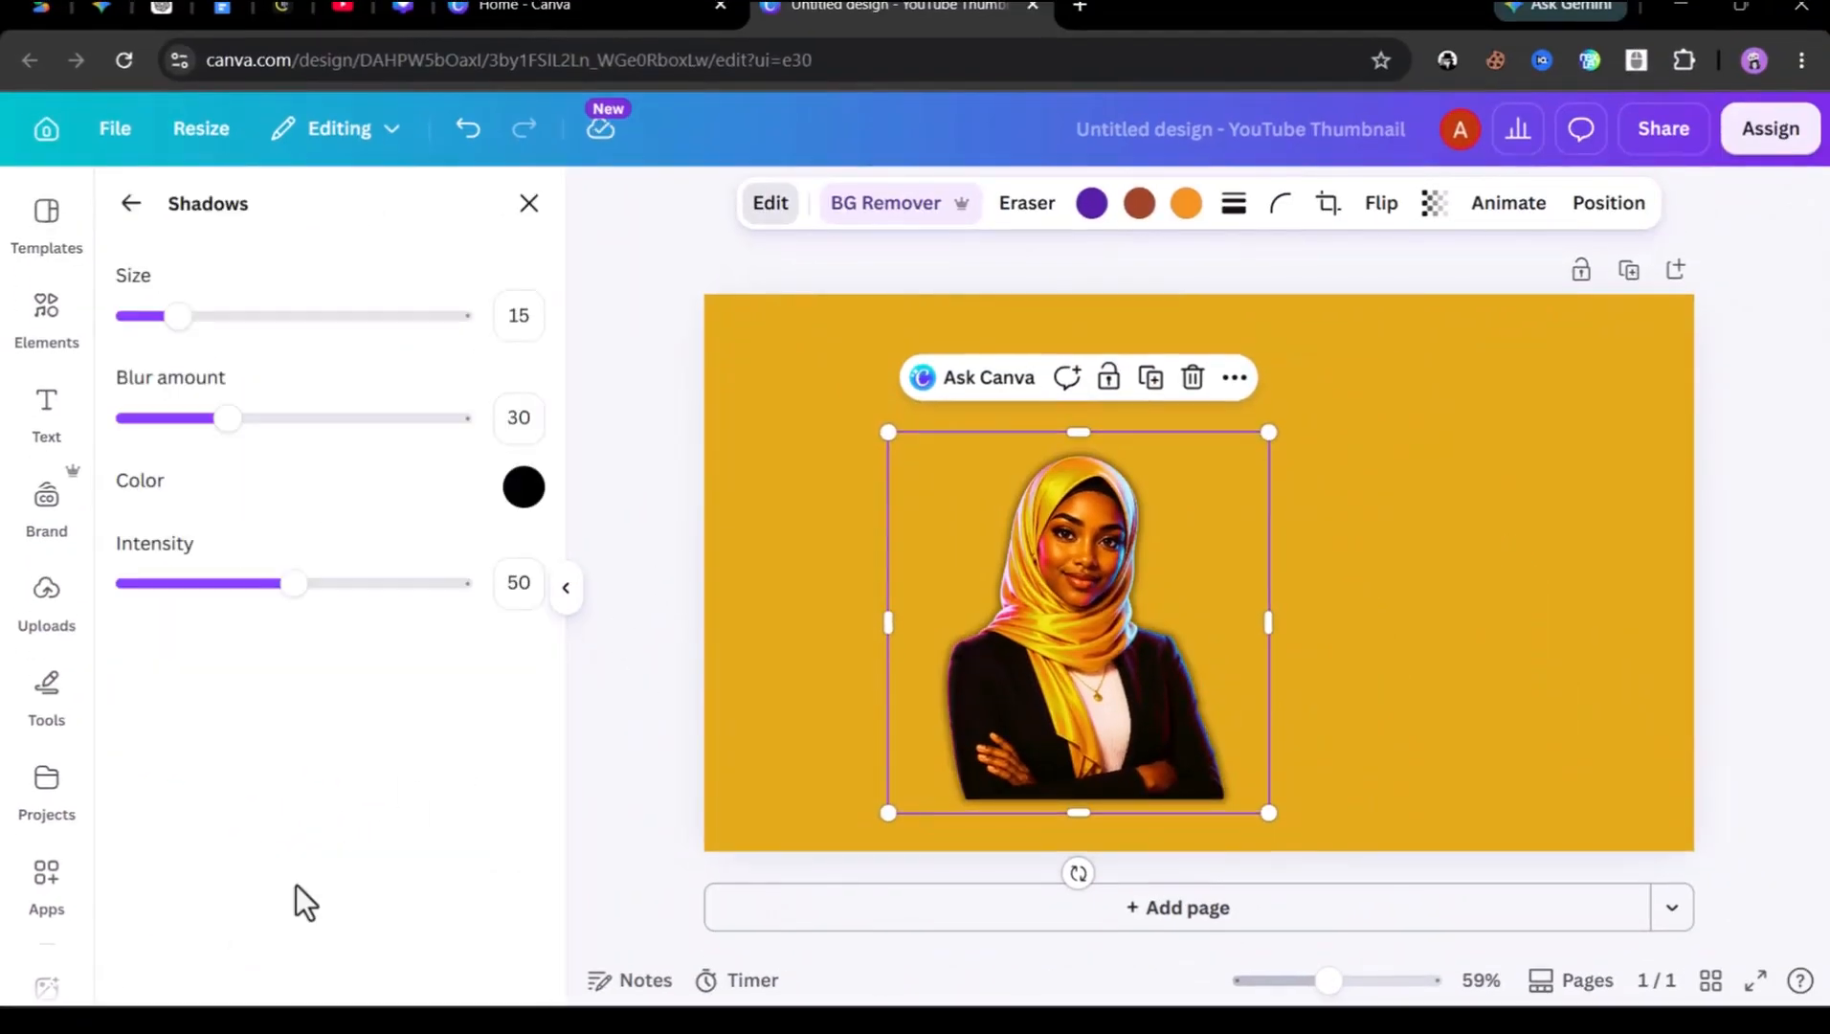
pyautogui.click(526, 486)
pyautogui.click(543, 556)
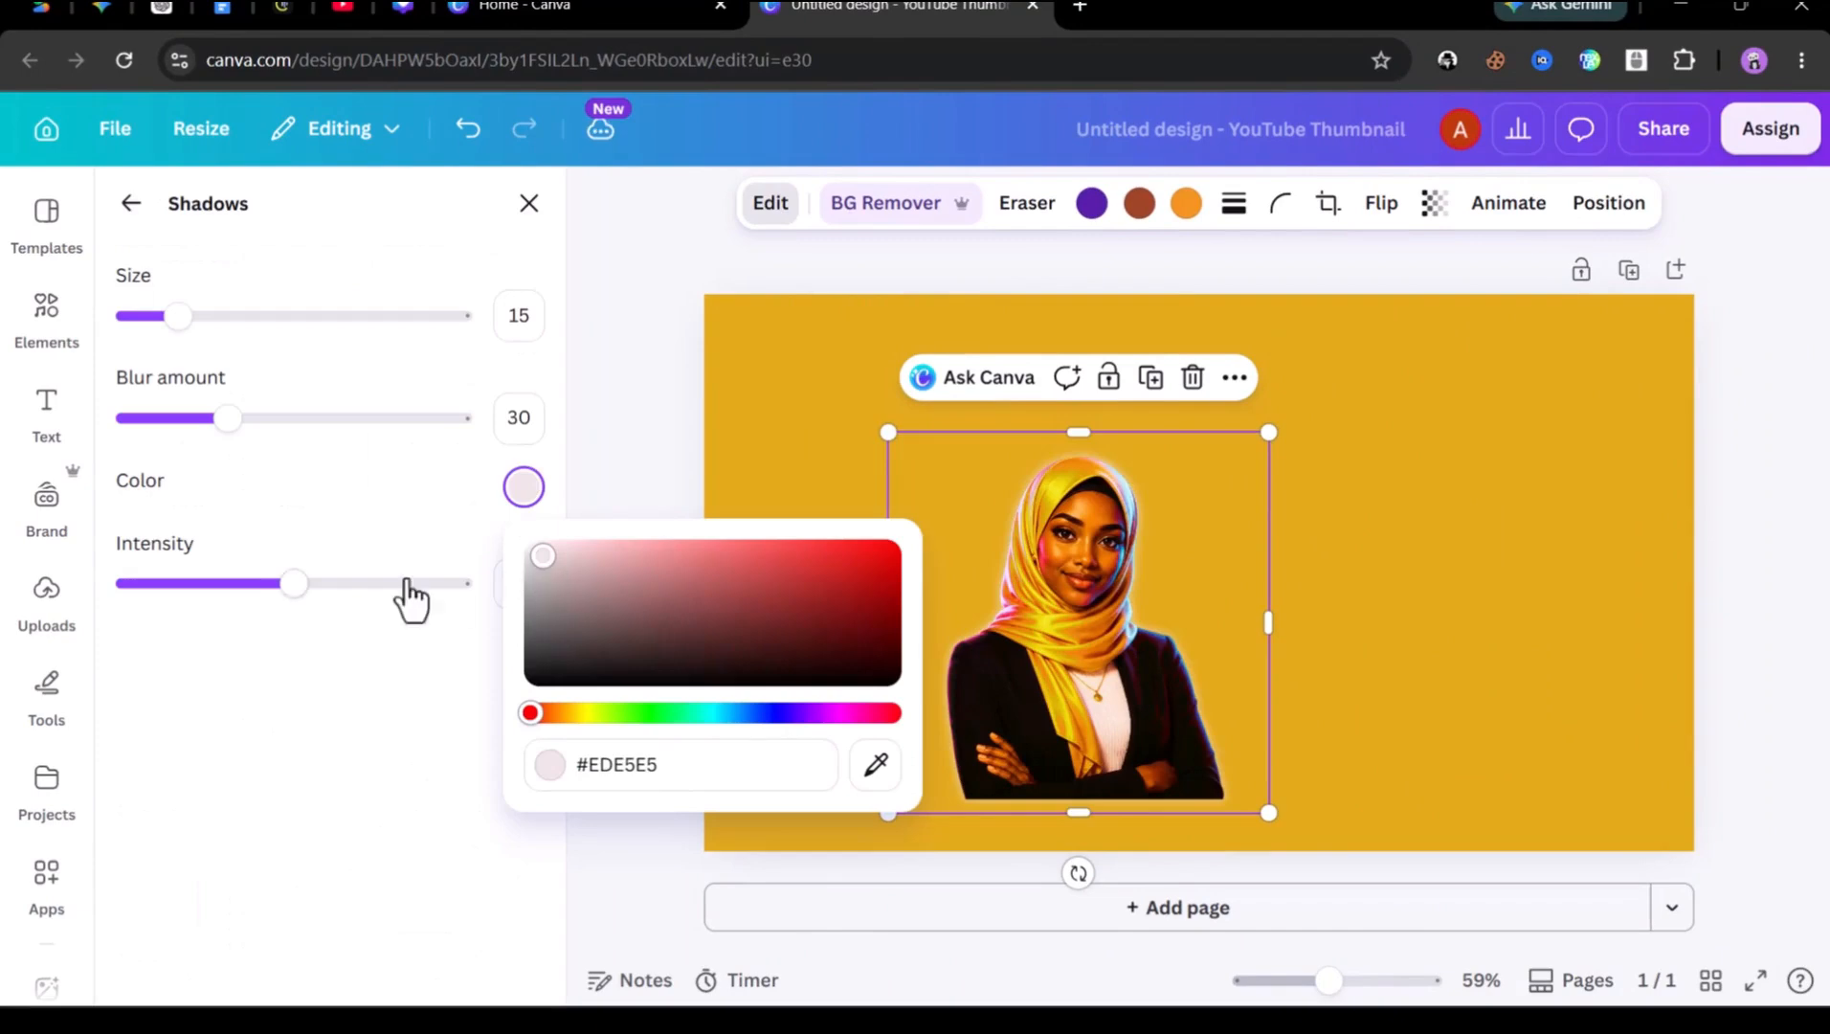
pyautogui.moveTo(185, 313); pyautogui.dragTo(583, 340)
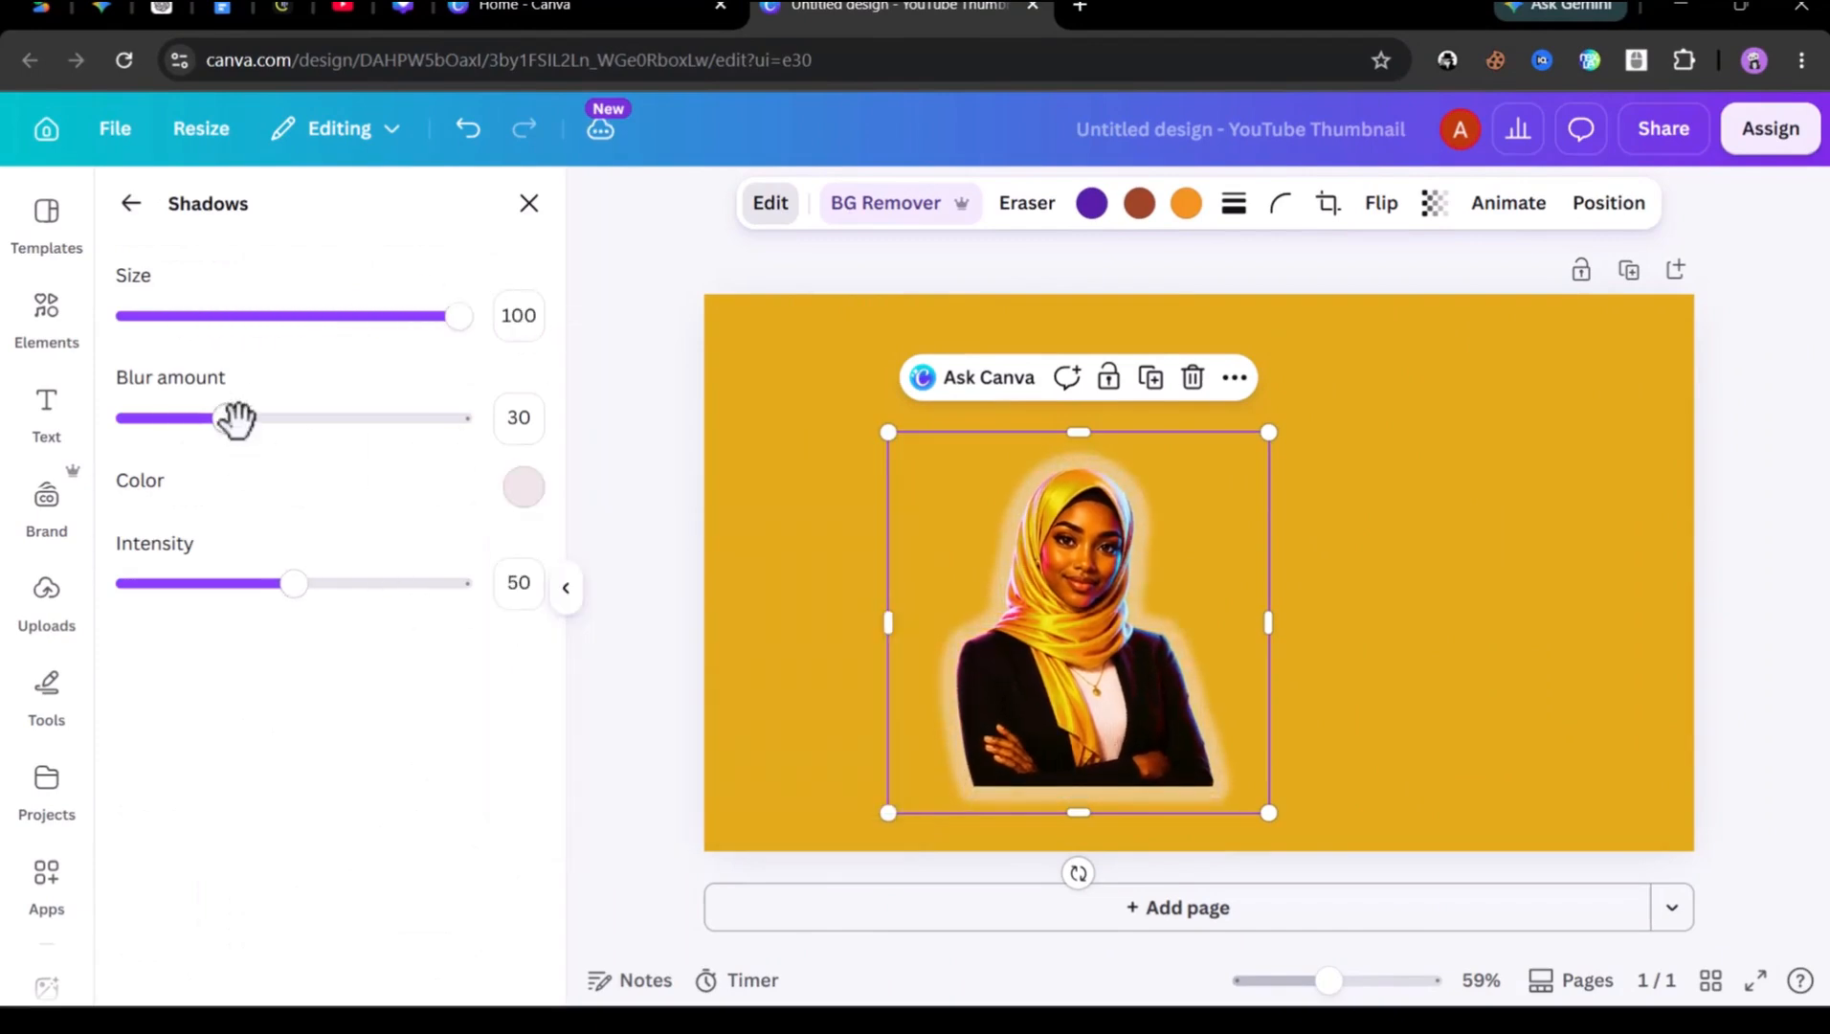
pyautogui.moveTo(234, 418); pyautogui.dragTo(572, 425)
pyautogui.moveTo(400, 576); pyautogui.dragTo(621, 576)
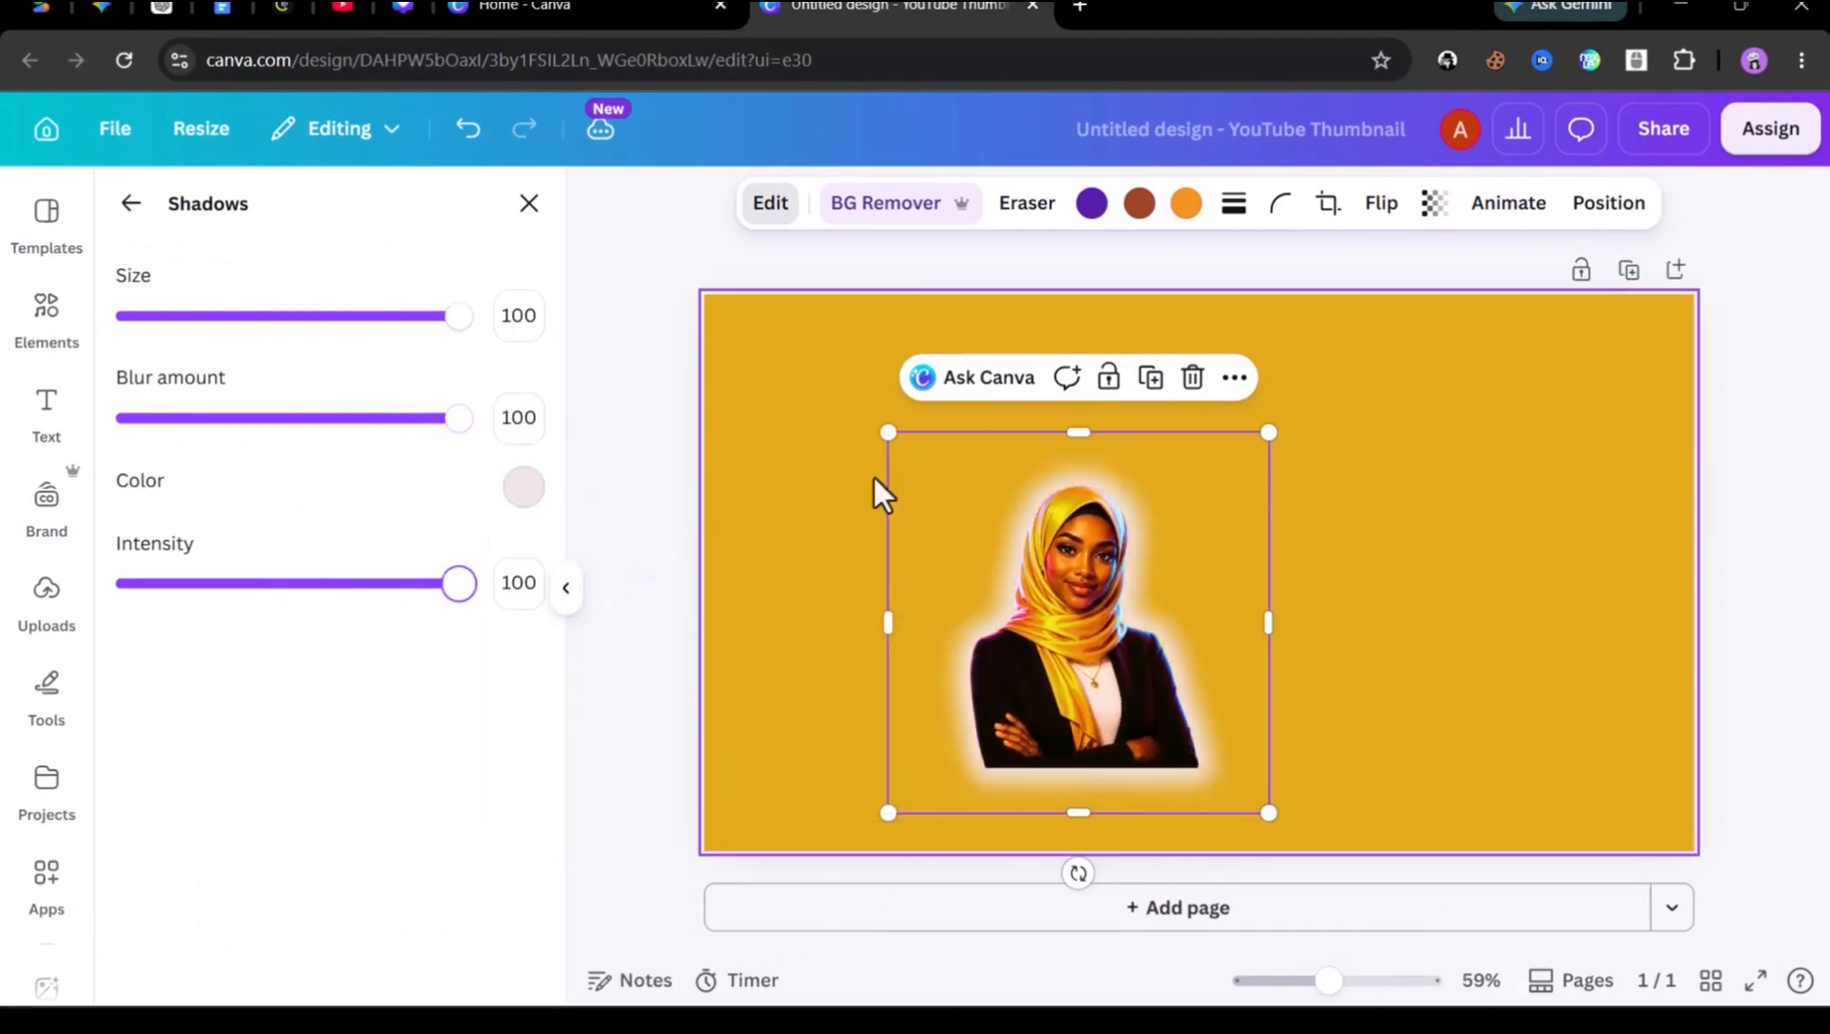
# Move the portrait to the thumbnail's left edge, then enlarge and crop it to fill the left part of the page
pyautogui.moveTo(1125, 631); pyautogui.dragTo(935, 597)
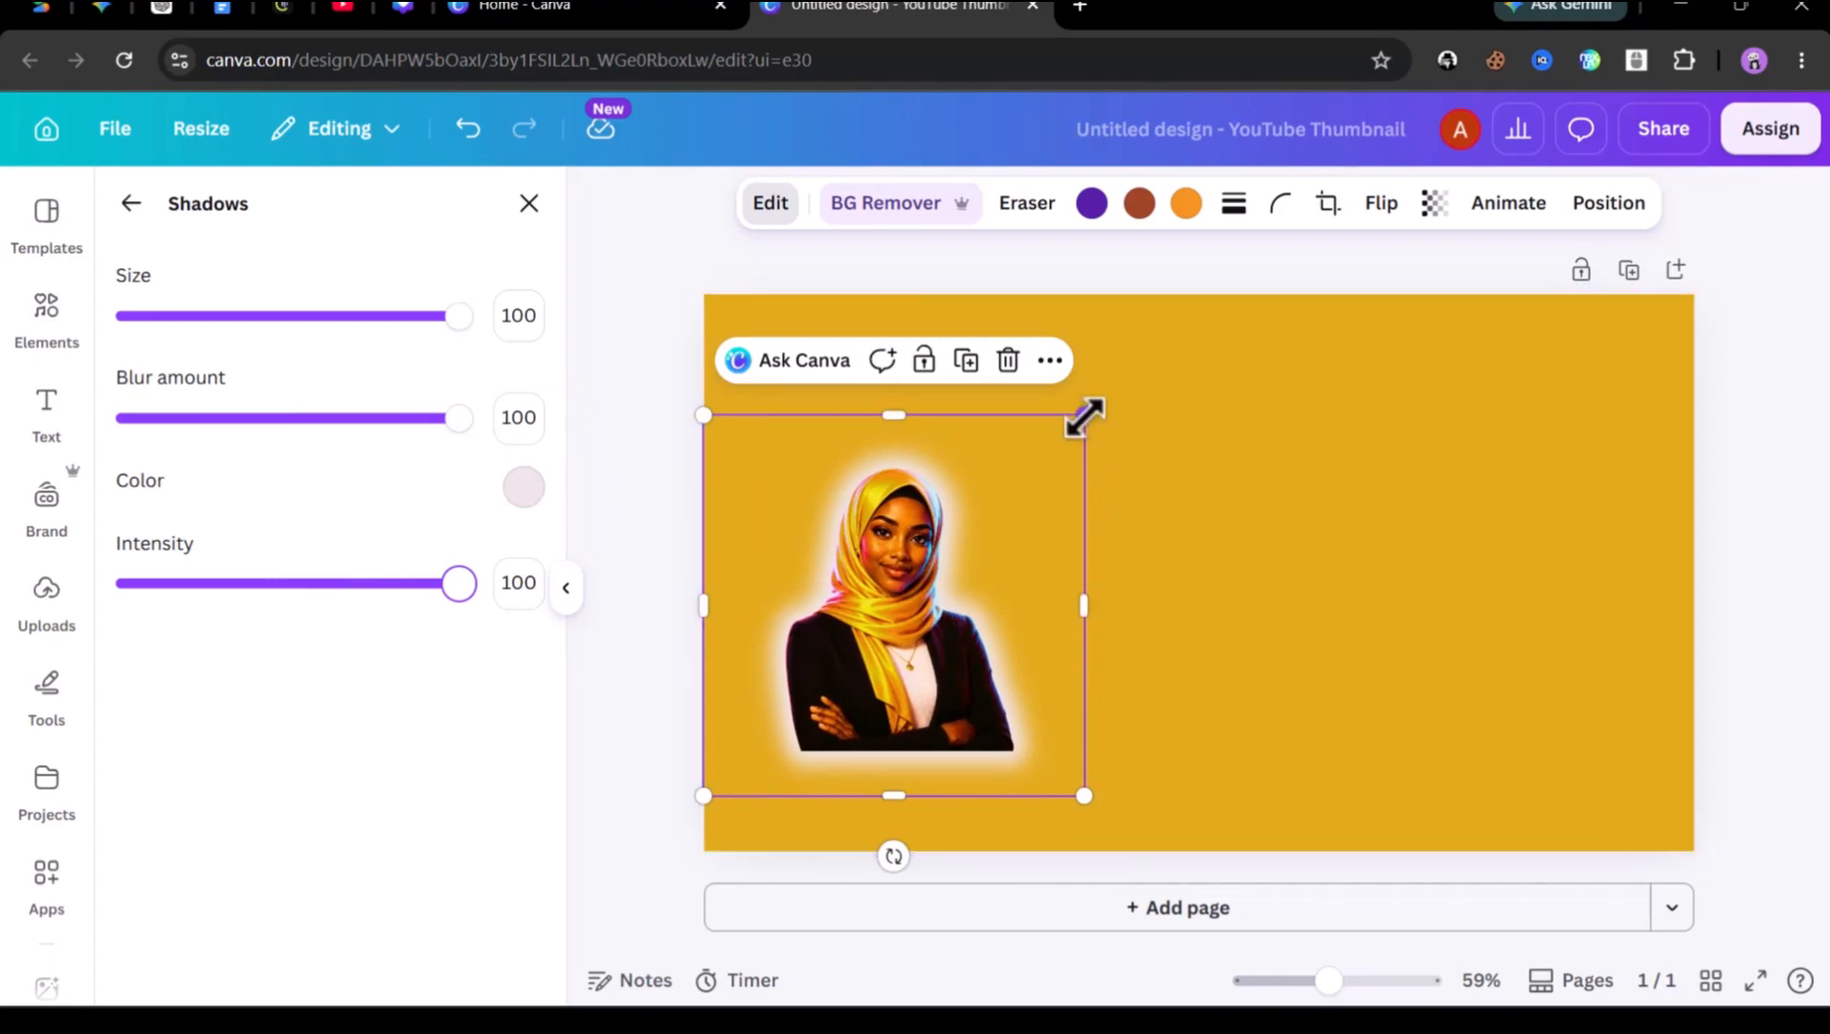
pyautogui.moveTo(1091, 407); pyautogui.dragTo(1205, 294)
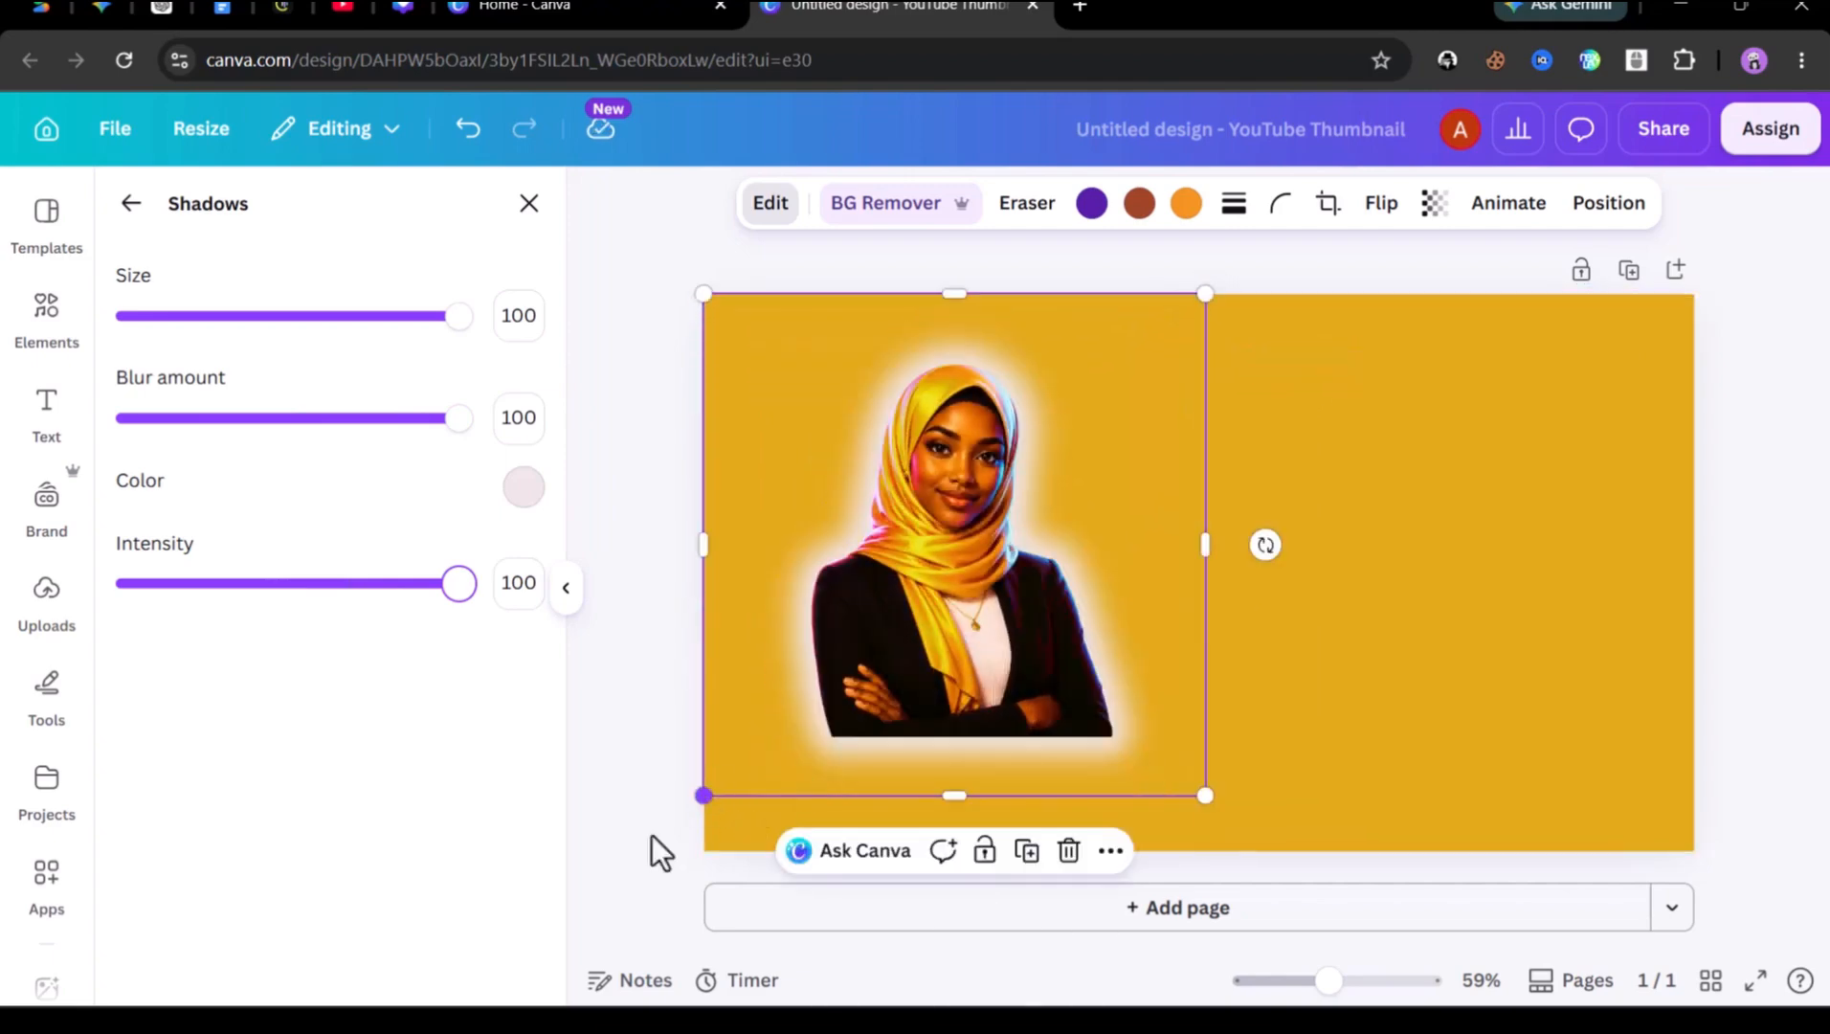
pyautogui.moveTo(702, 793); pyautogui.dragTo(614, 879)
pyautogui.moveTo(1209, 596); pyautogui.dragTo(1139, 612)
pyautogui.moveTo(880, 295); pyautogui.dragTo(877, 333)
pyautogui.moveTo(607, 615); pyautogui.dragTo(699, 610)
pyautogui.moveTo(819, 506); pyautogui.dragTo(821, 522)
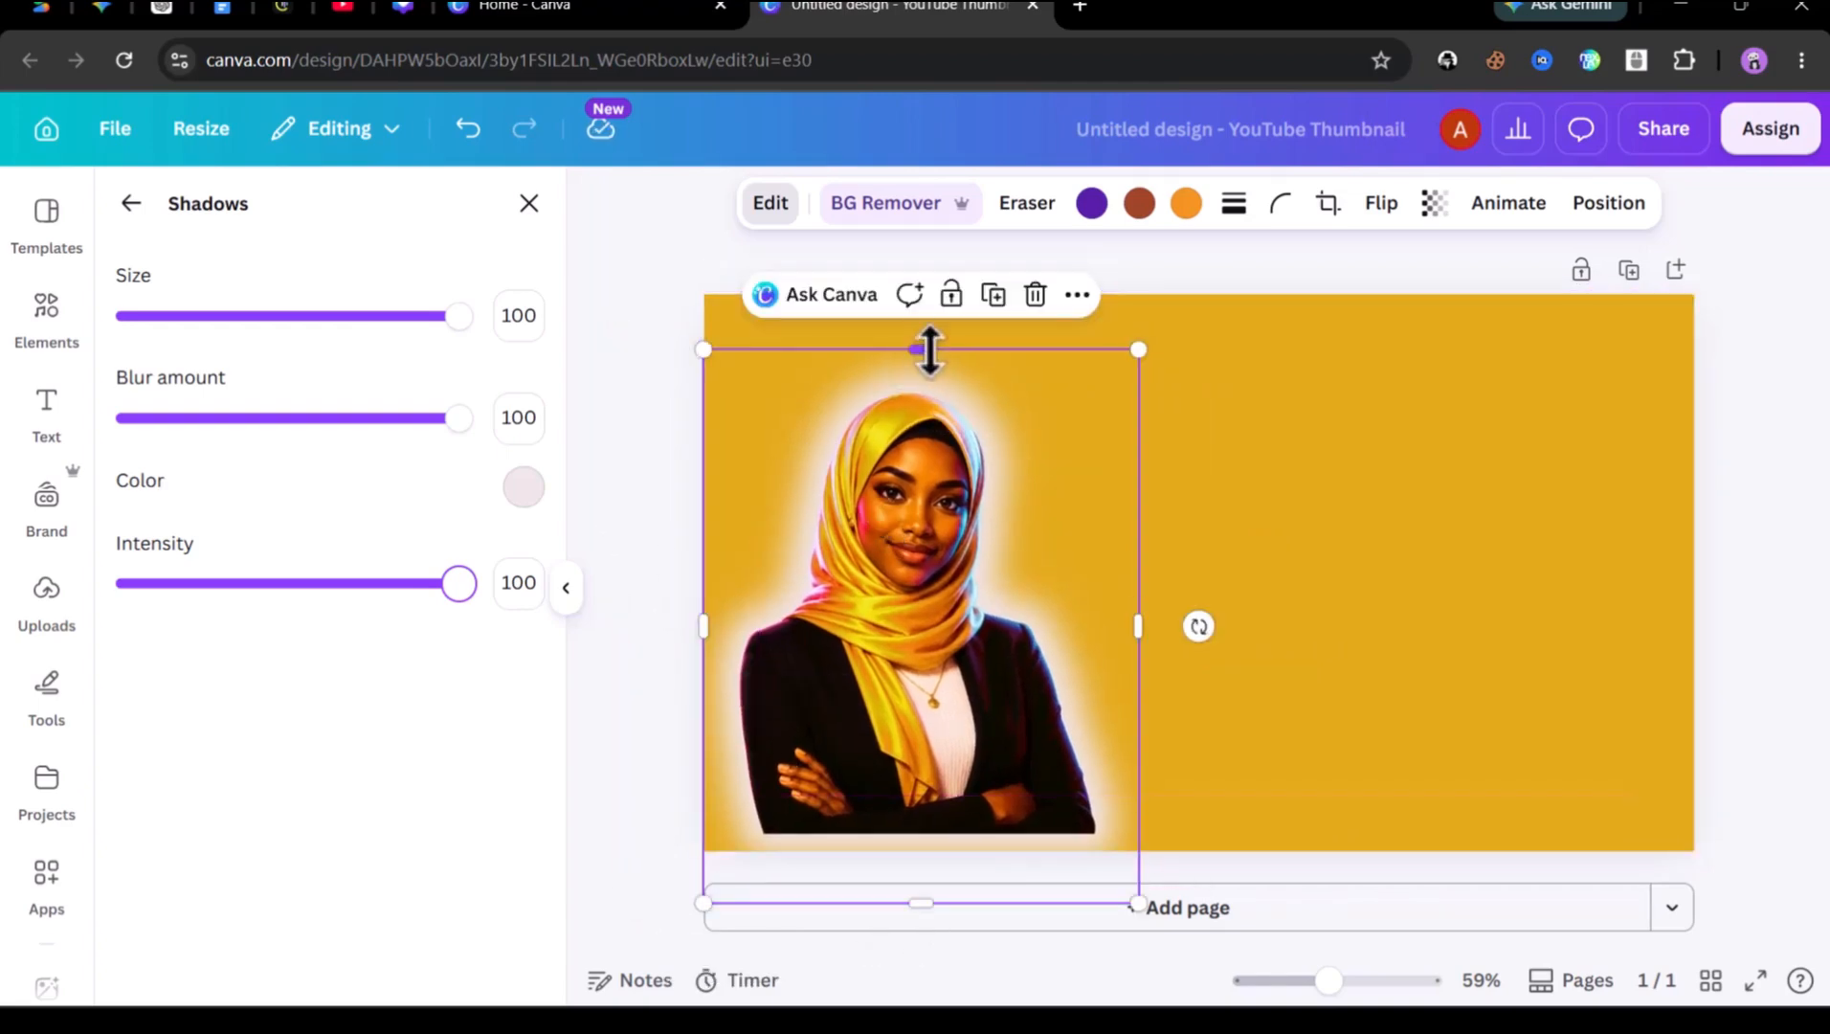
pyautogui.moveTo(930, 350); pyautogui.dragTo(931, 294)
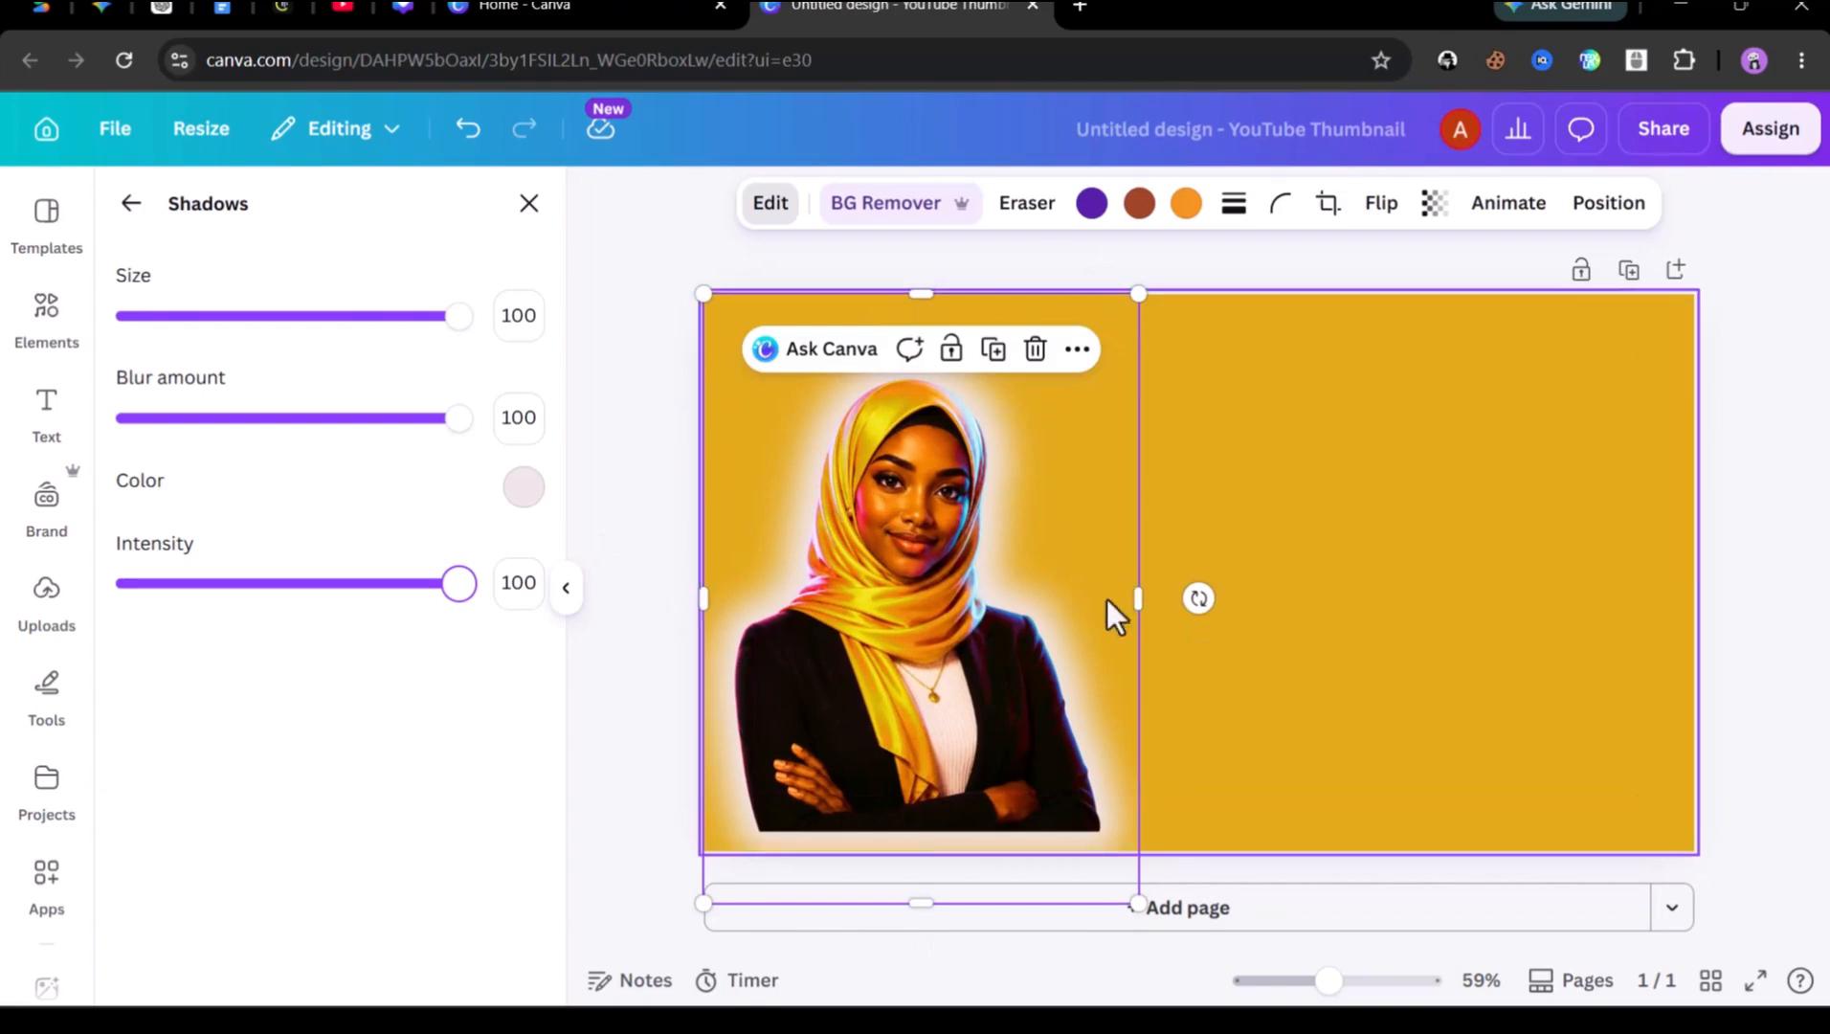
pyautogui.click(1203, 487)
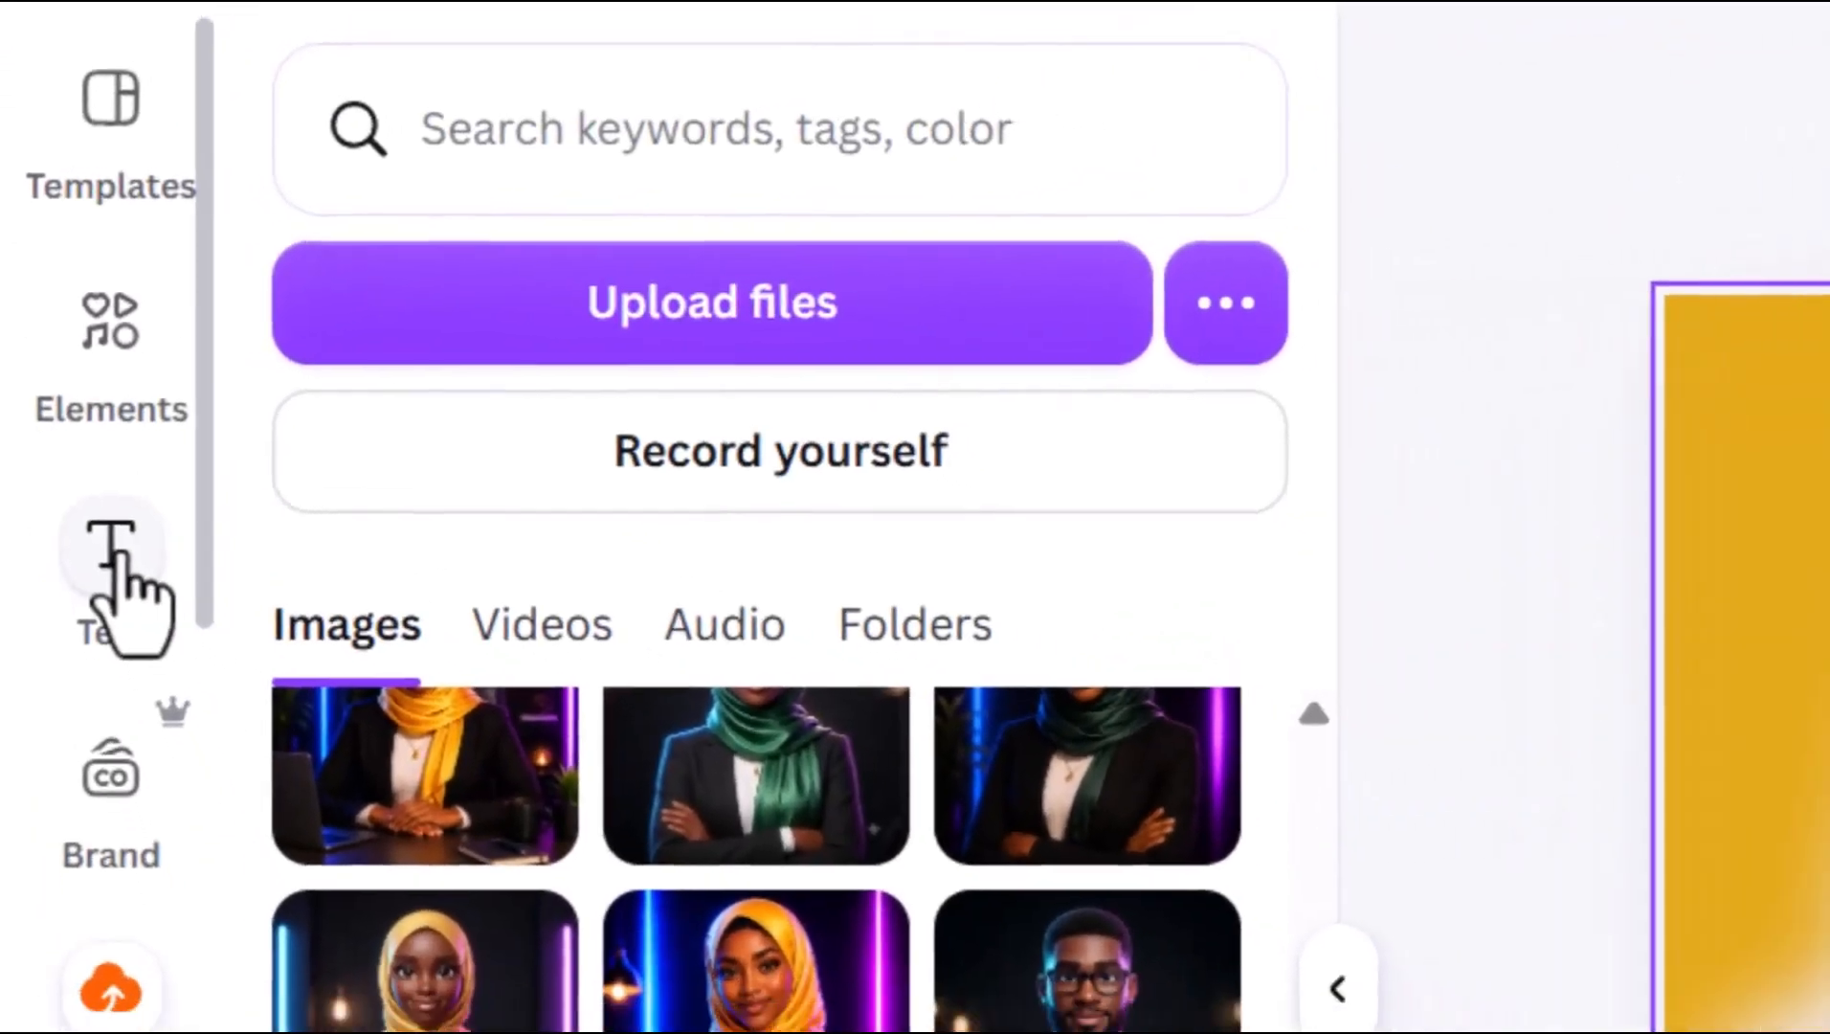
# Add a heading text box to the thumbnail and open the Text Studio Maker app from its text effects
pyautogui.click(120, 566)
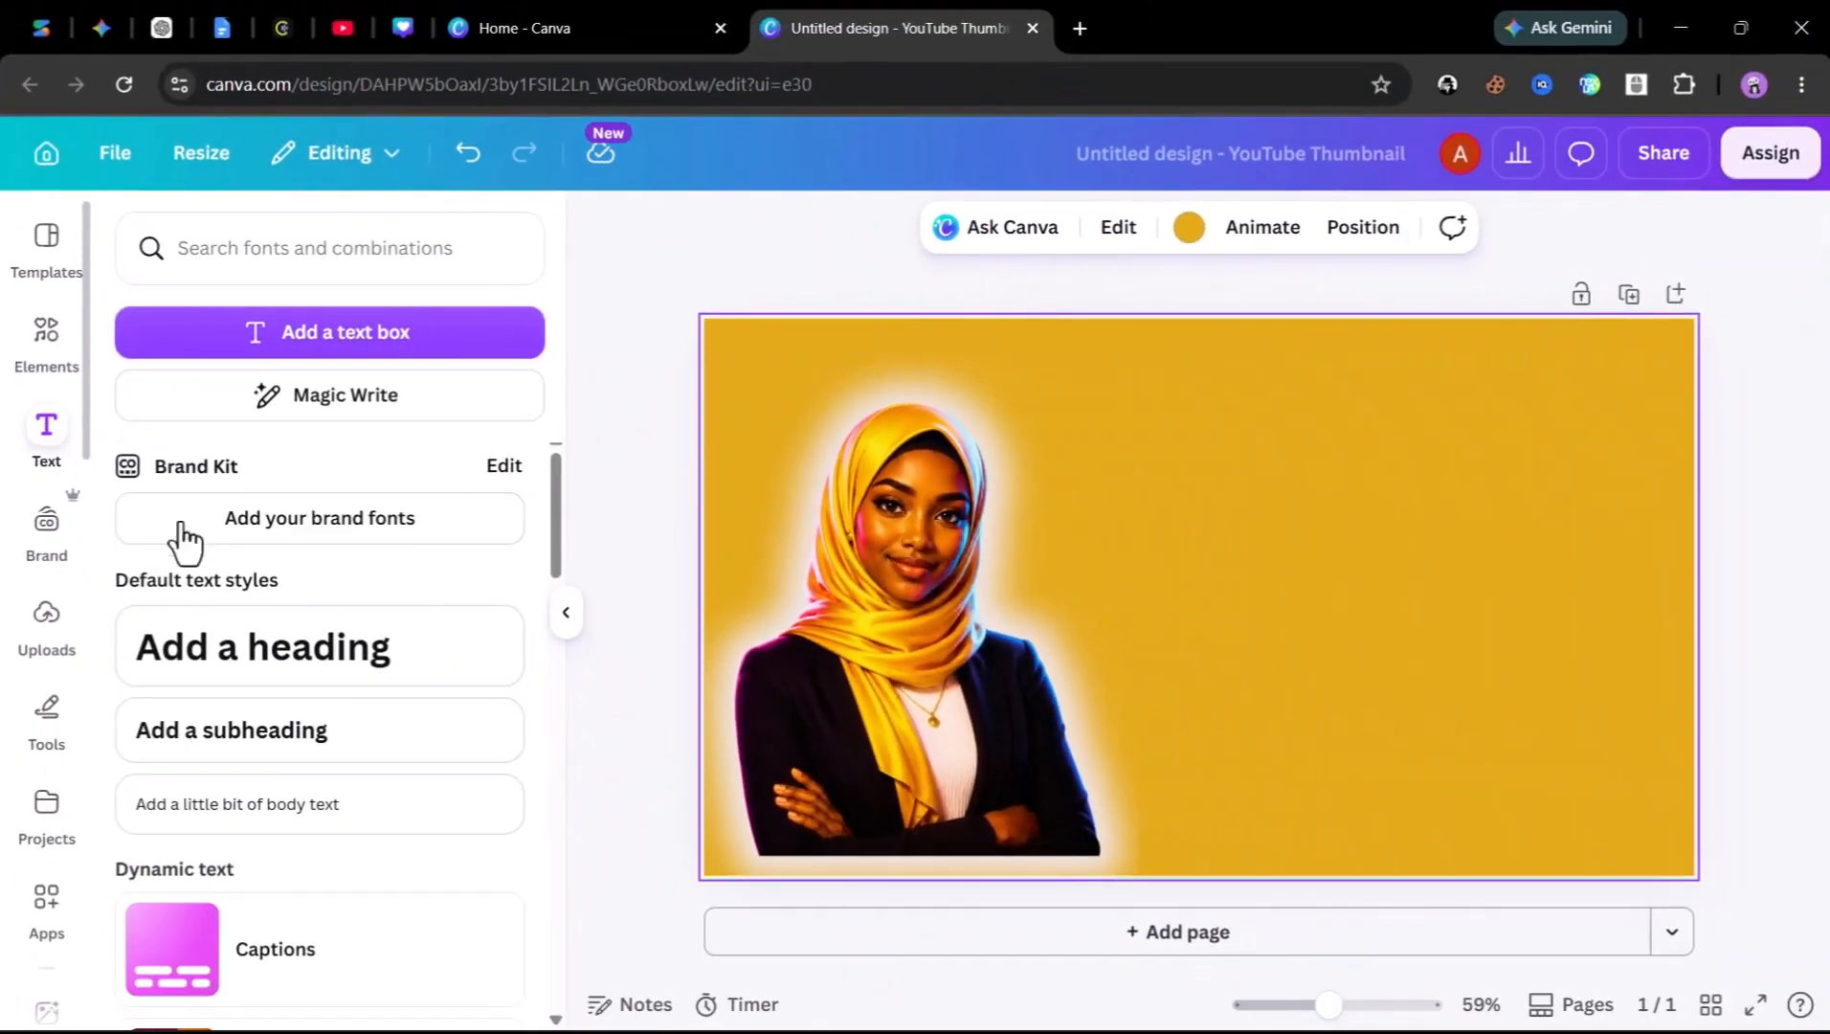
pyautogui.click(263, 661)
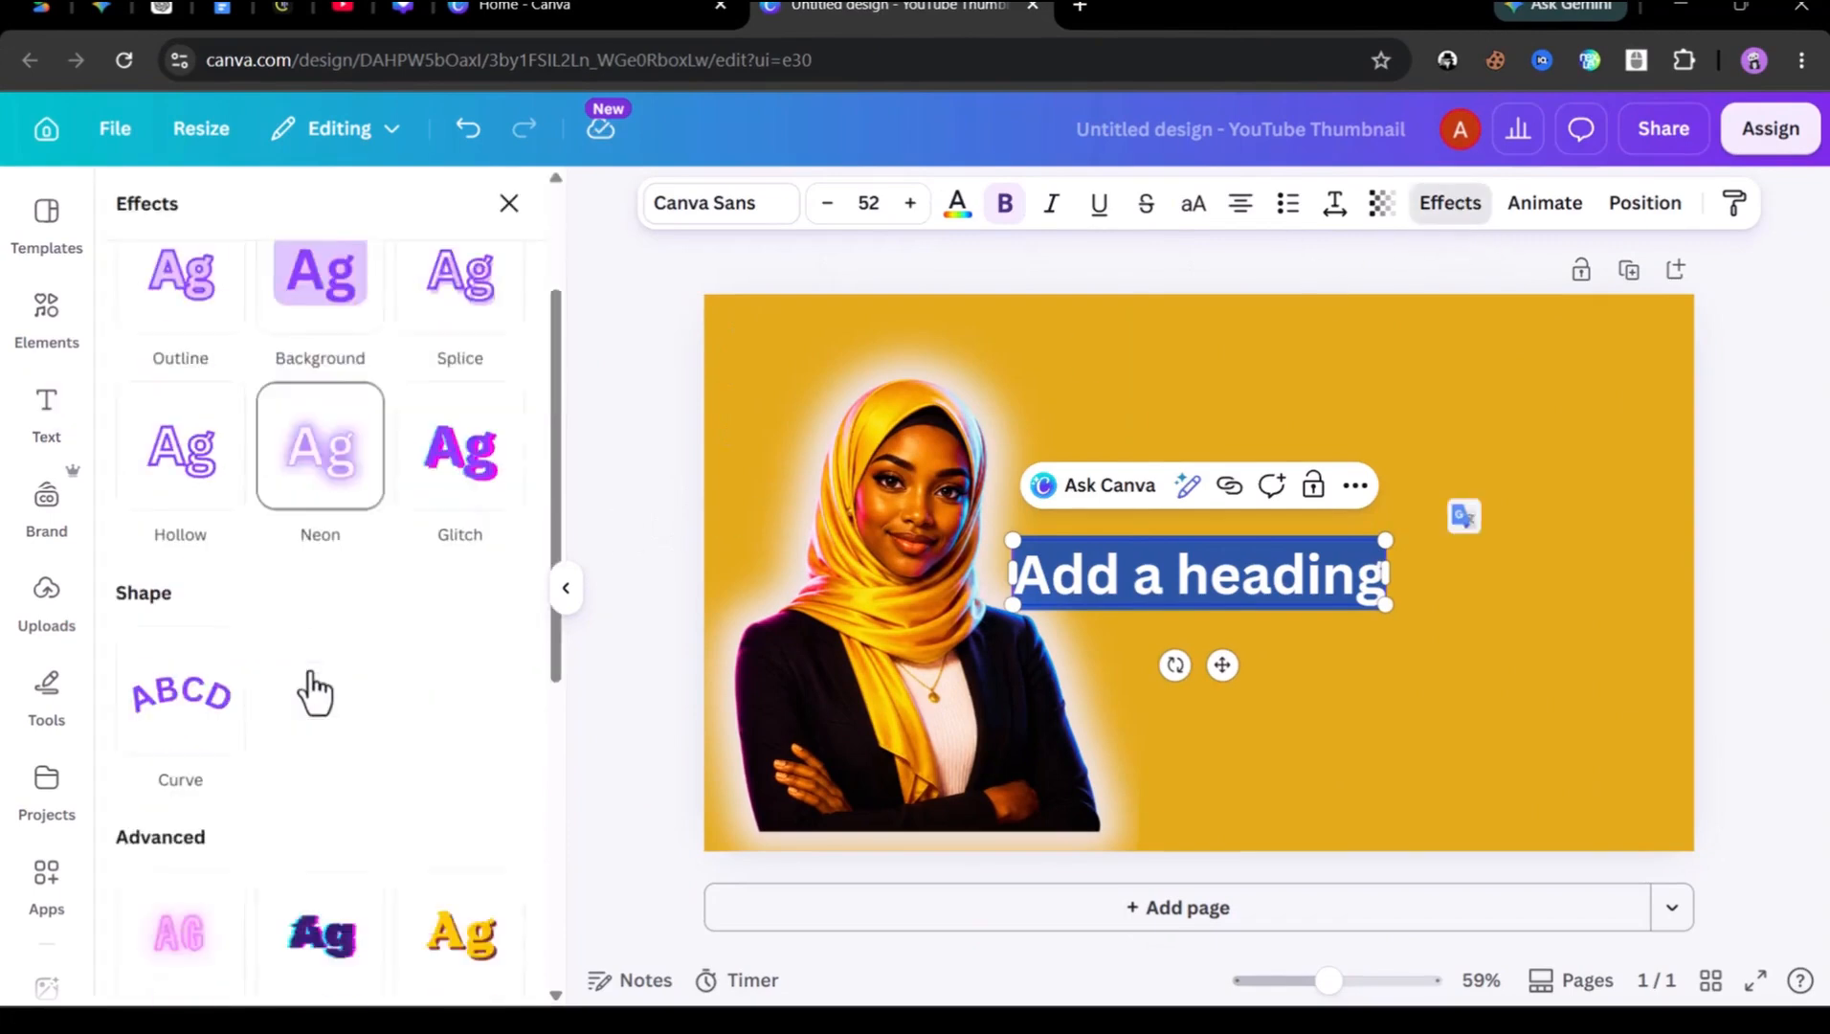
pyautogui.scroll(-5, 316, 694)
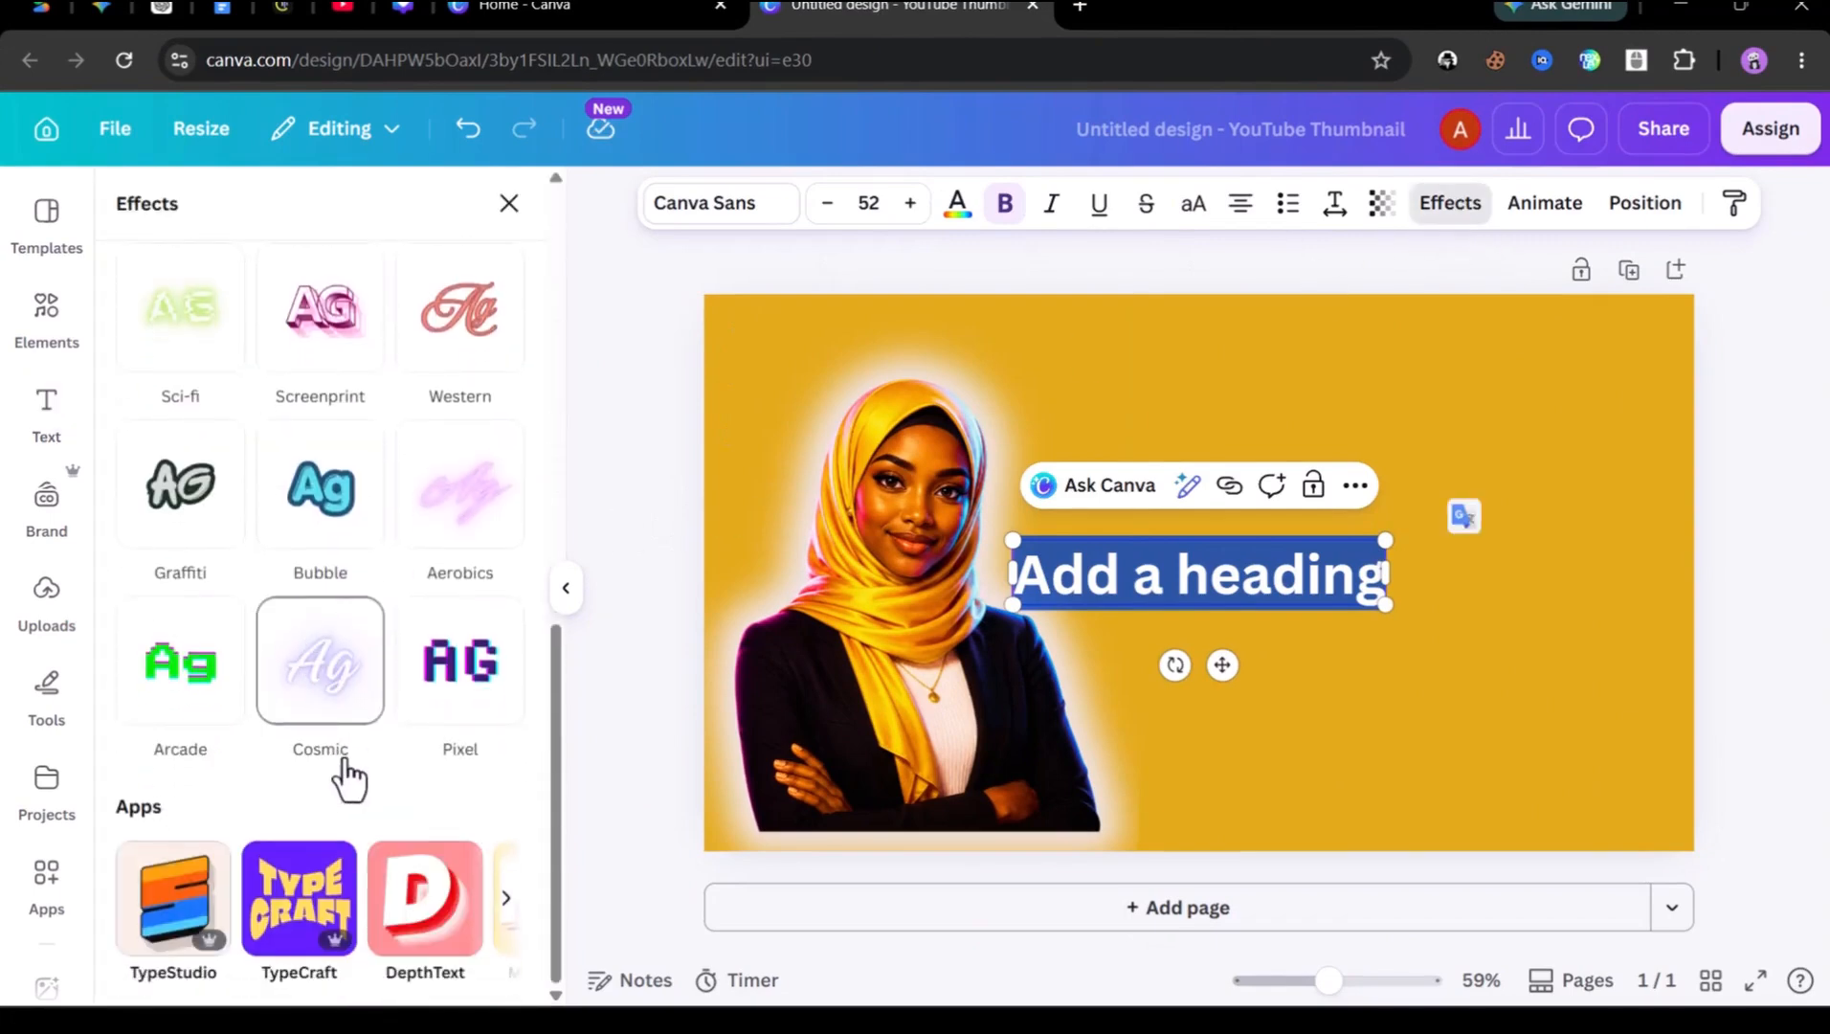
pyautogui.click(505, 897)
pyautogui.click(505, 897)
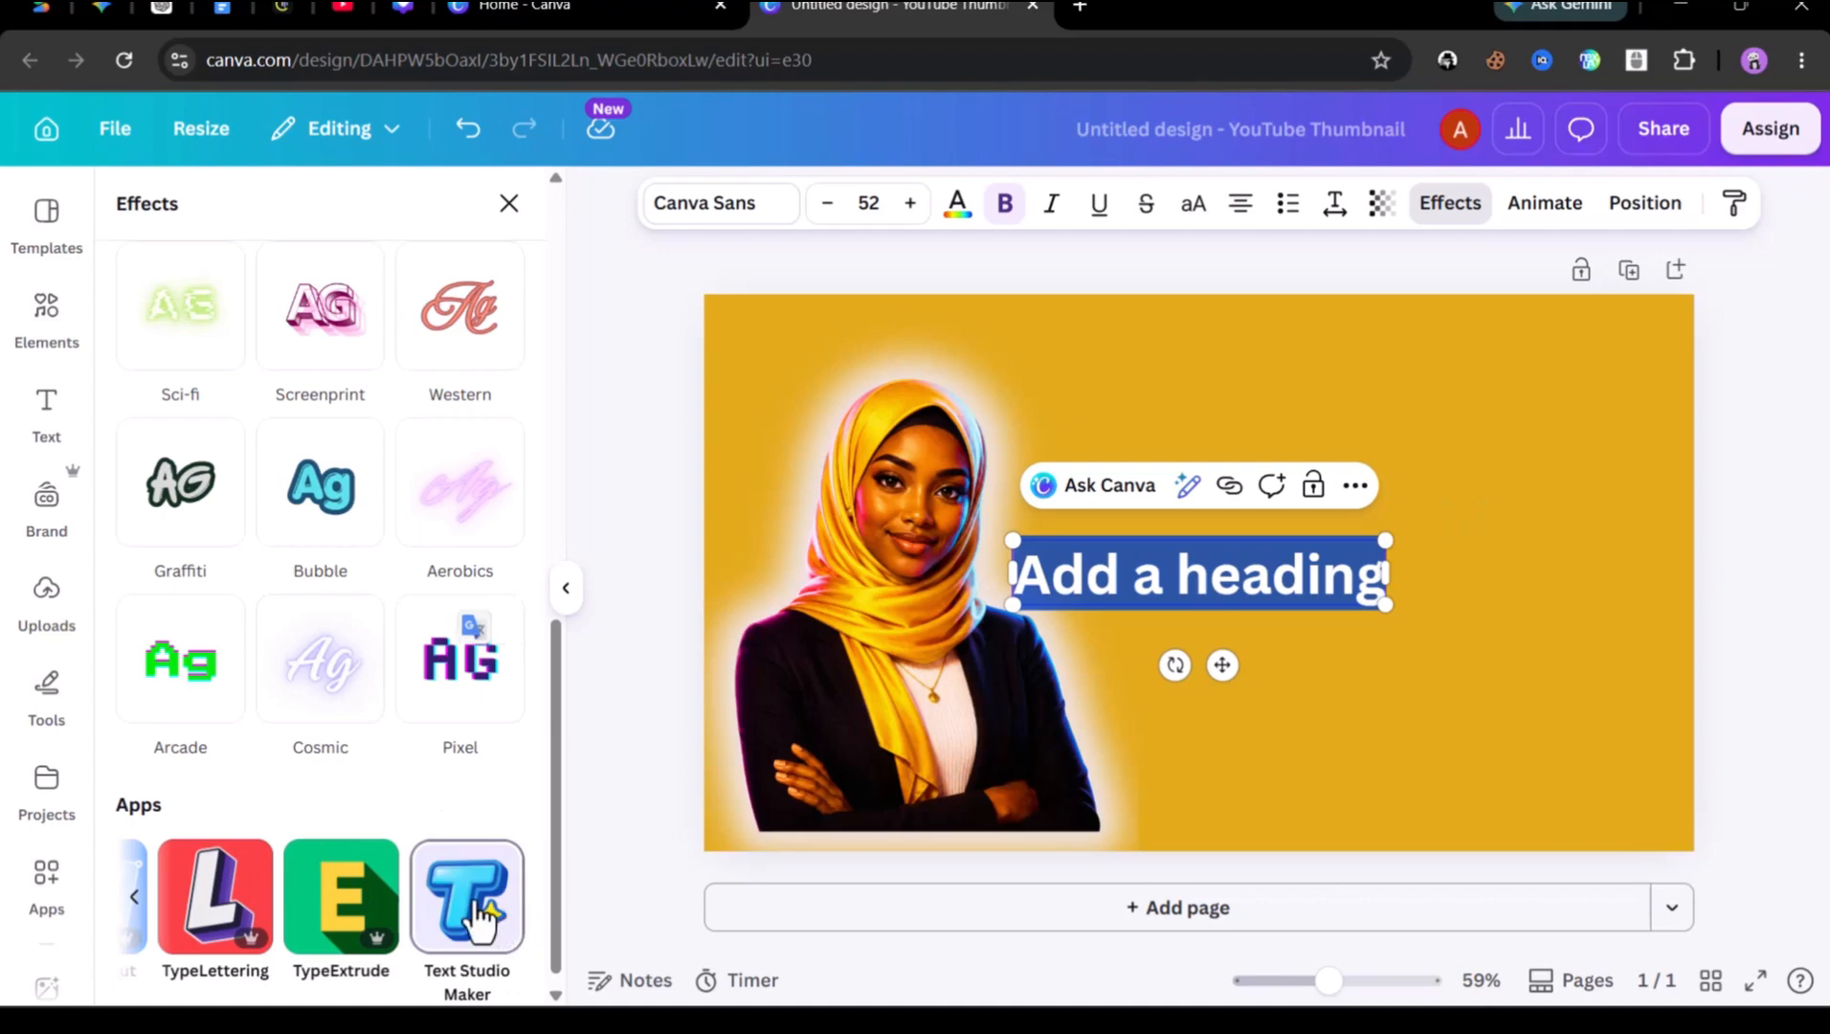
pyautogui.click(476, 902)
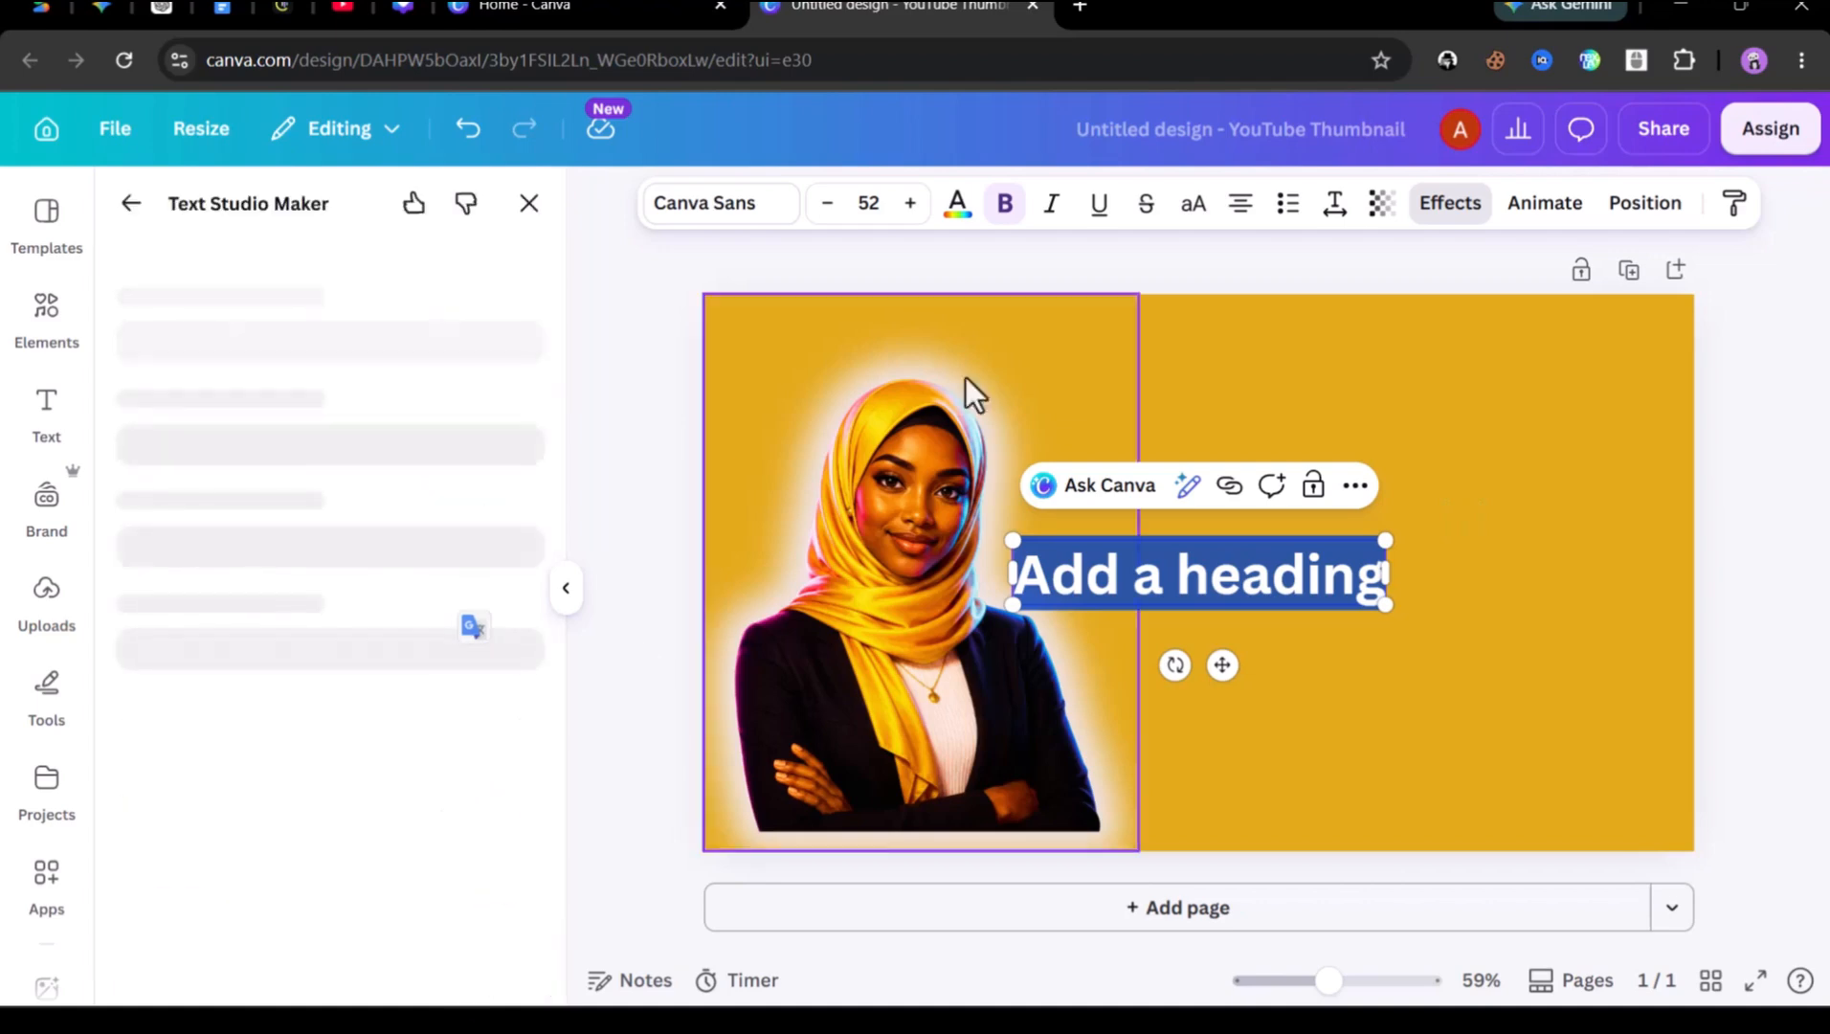
# Choose the Yellow White 3D text effect in Text Studio Maker and enter "Easiest" as its text
pyautogui.scroll(-4, 312, 612)
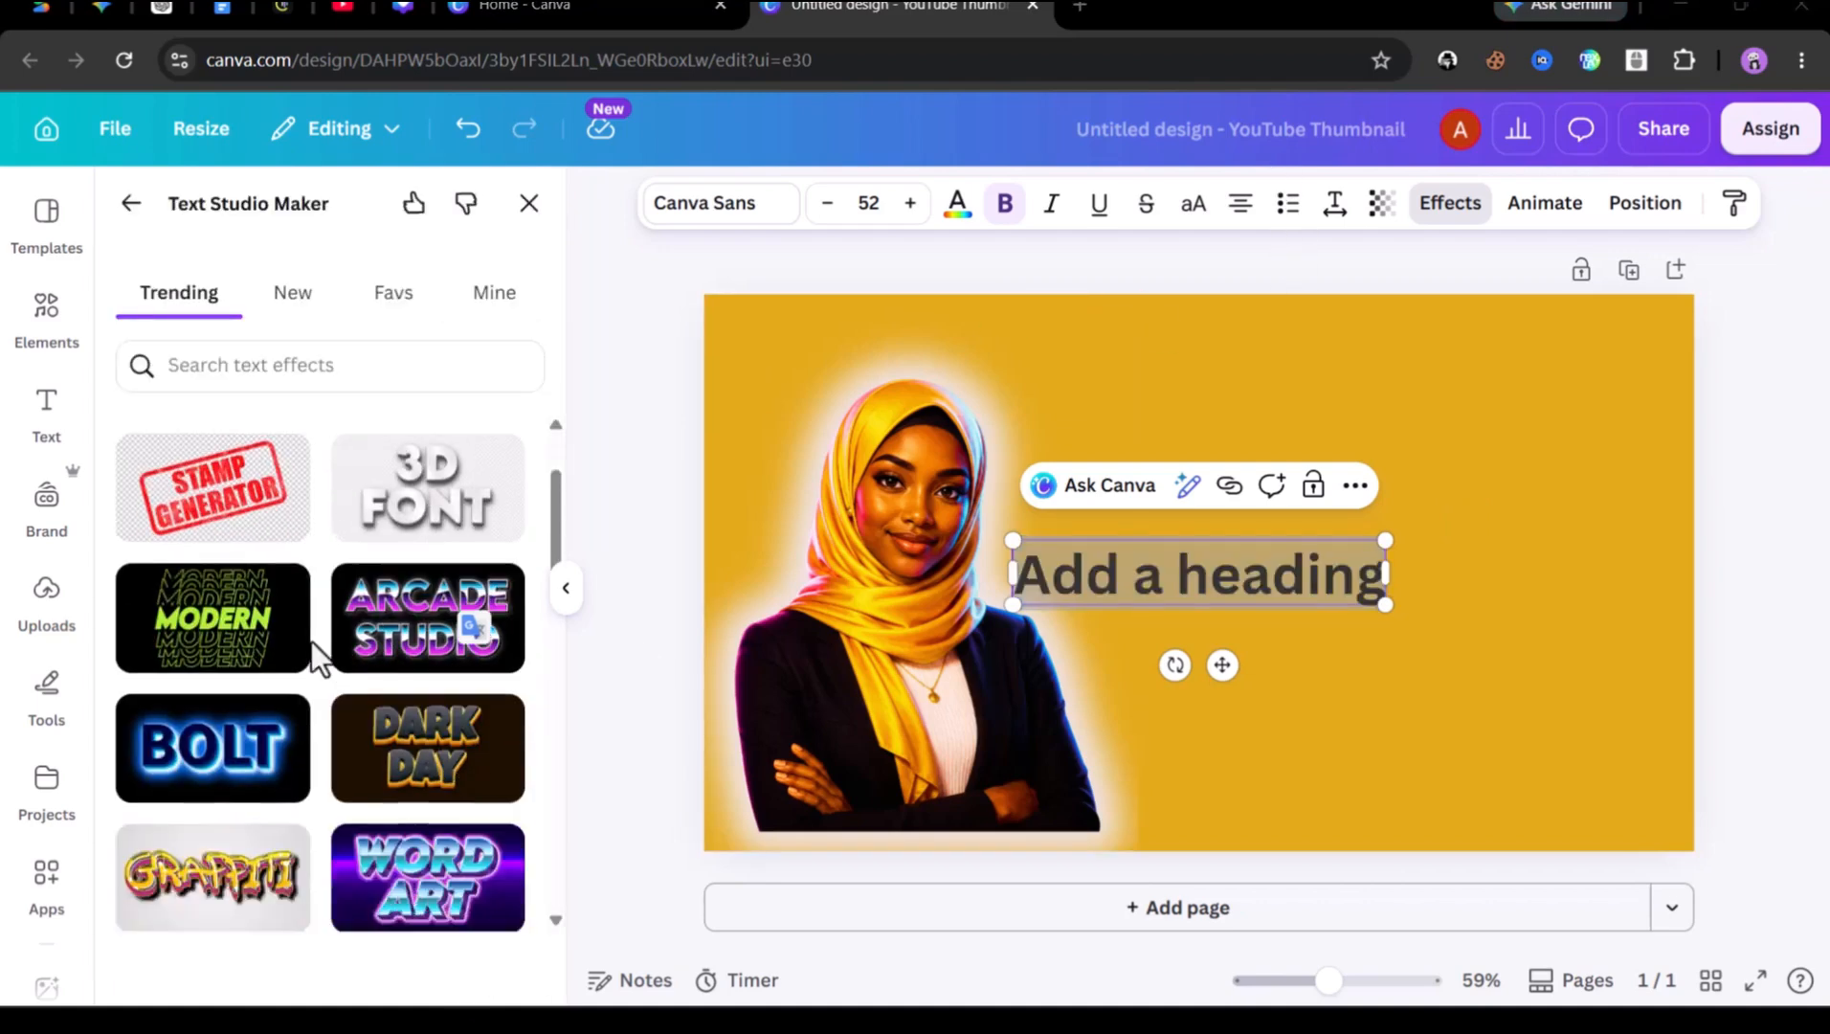
pyautogui.scroll(4, 320, 642)
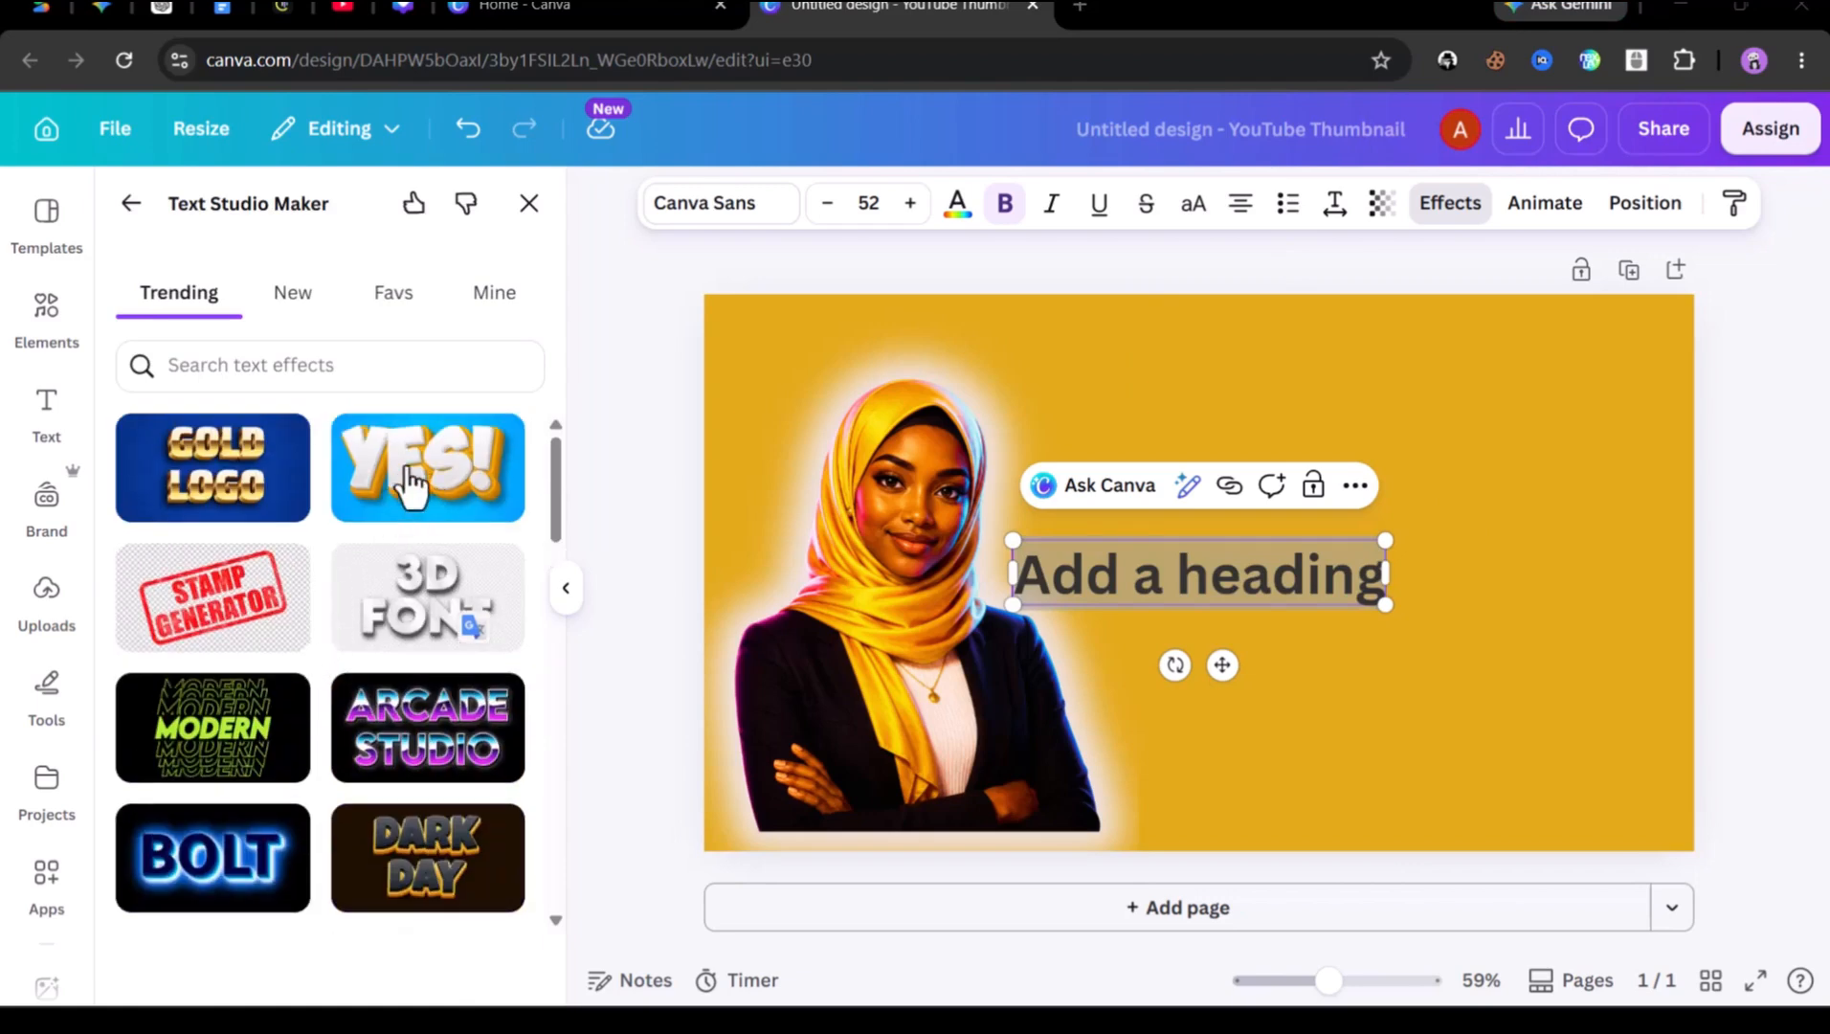
pyautogui.click(438, 498)
pyautogui.click(212, 690)
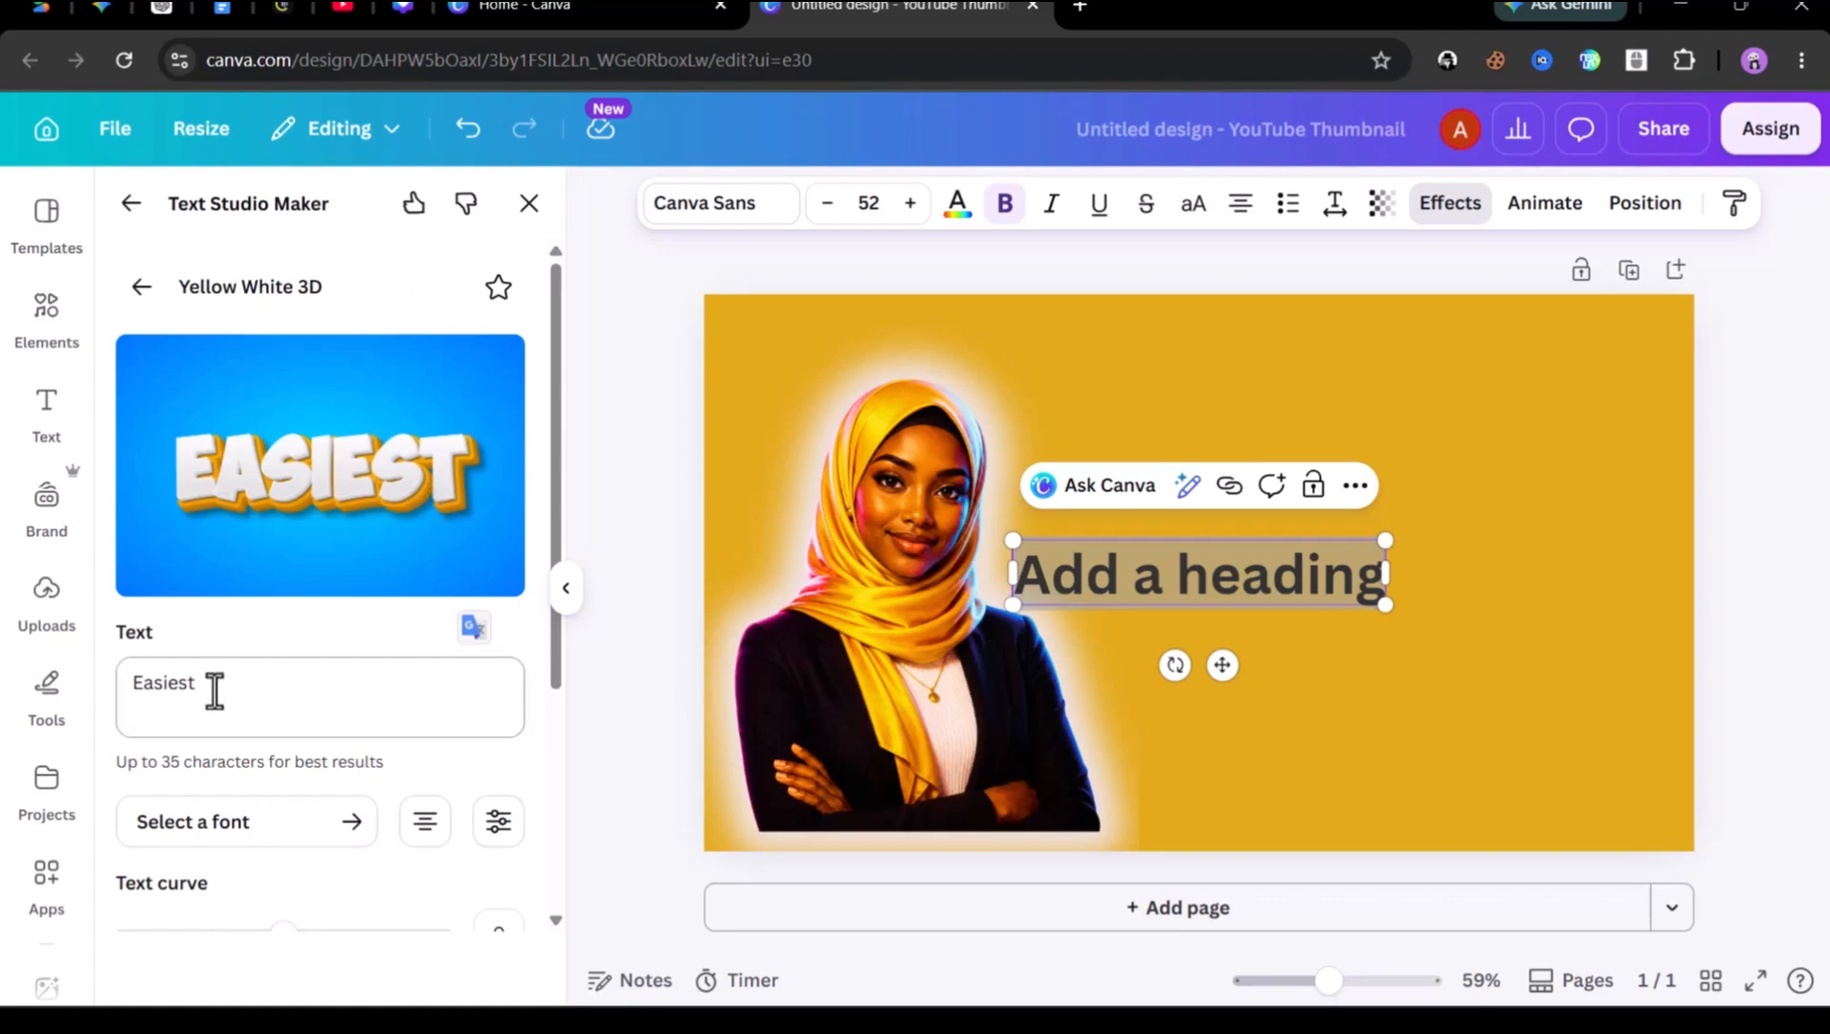
# Enter "Easiest" as the Yellow White 3D text and add it to the design
pyautogui.write('Easiest')
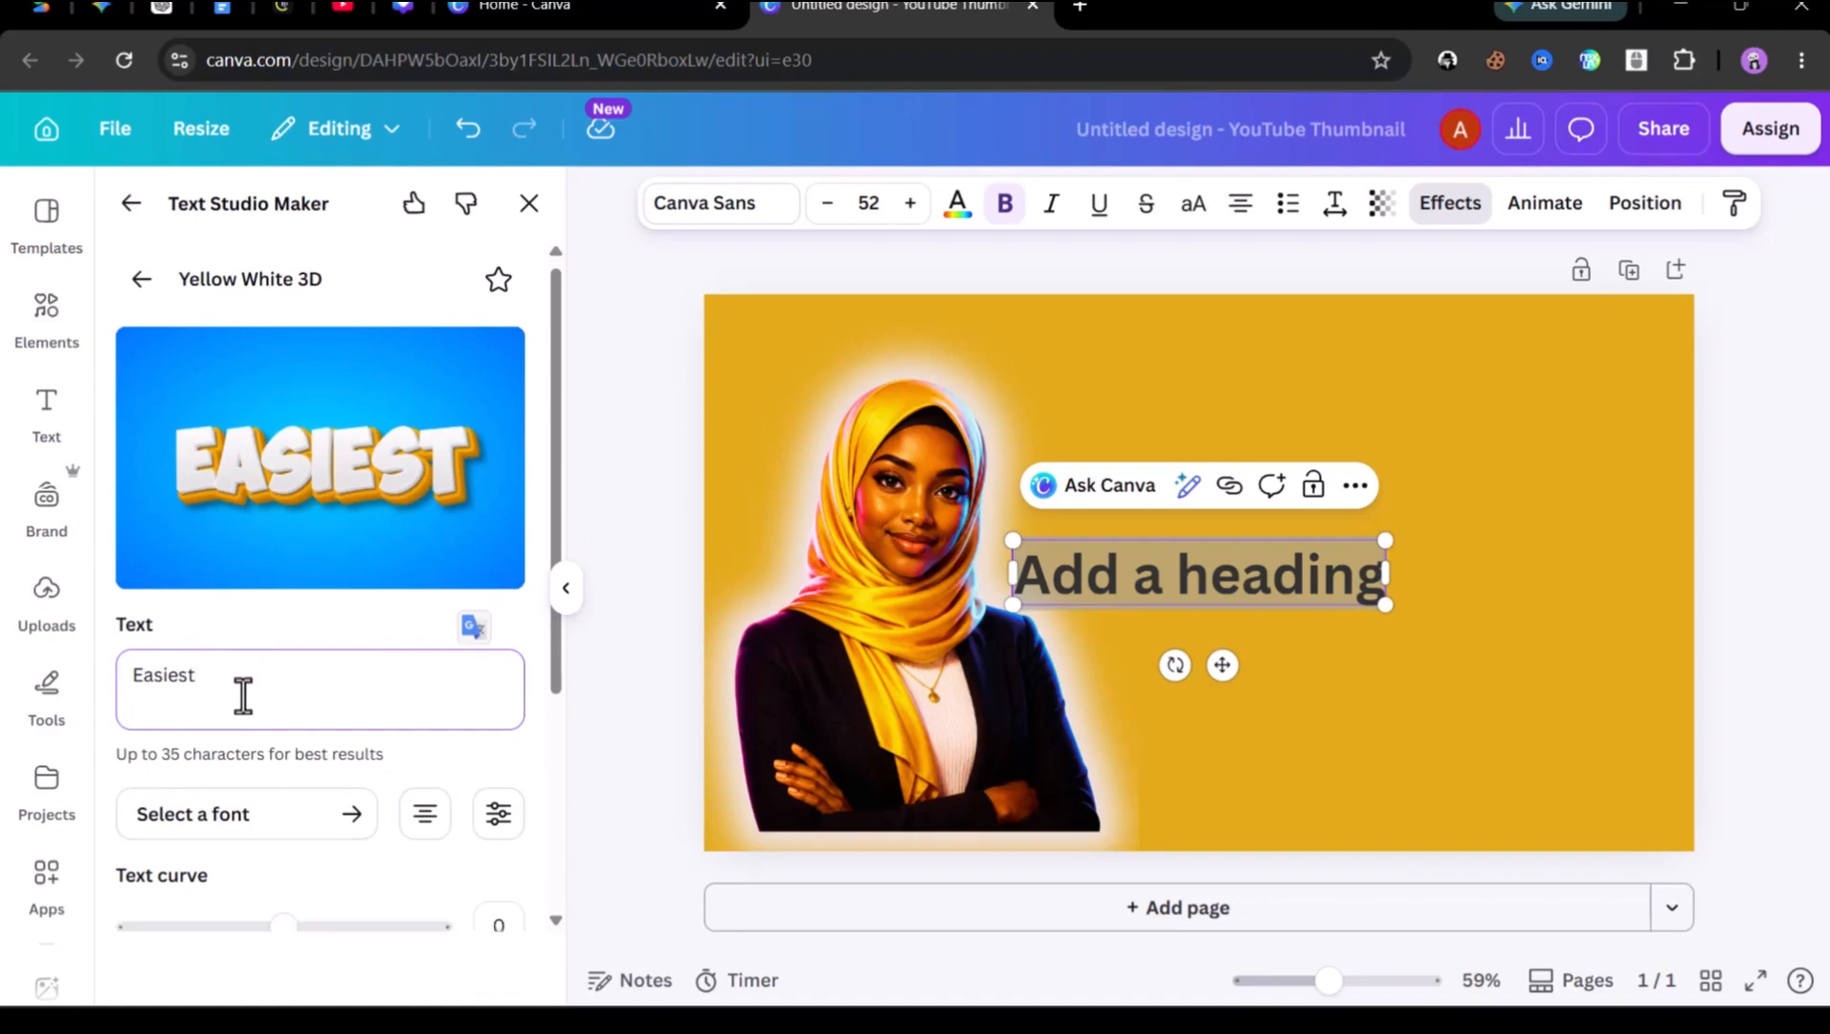
pyautogui.scroll(-3, 244, 694)
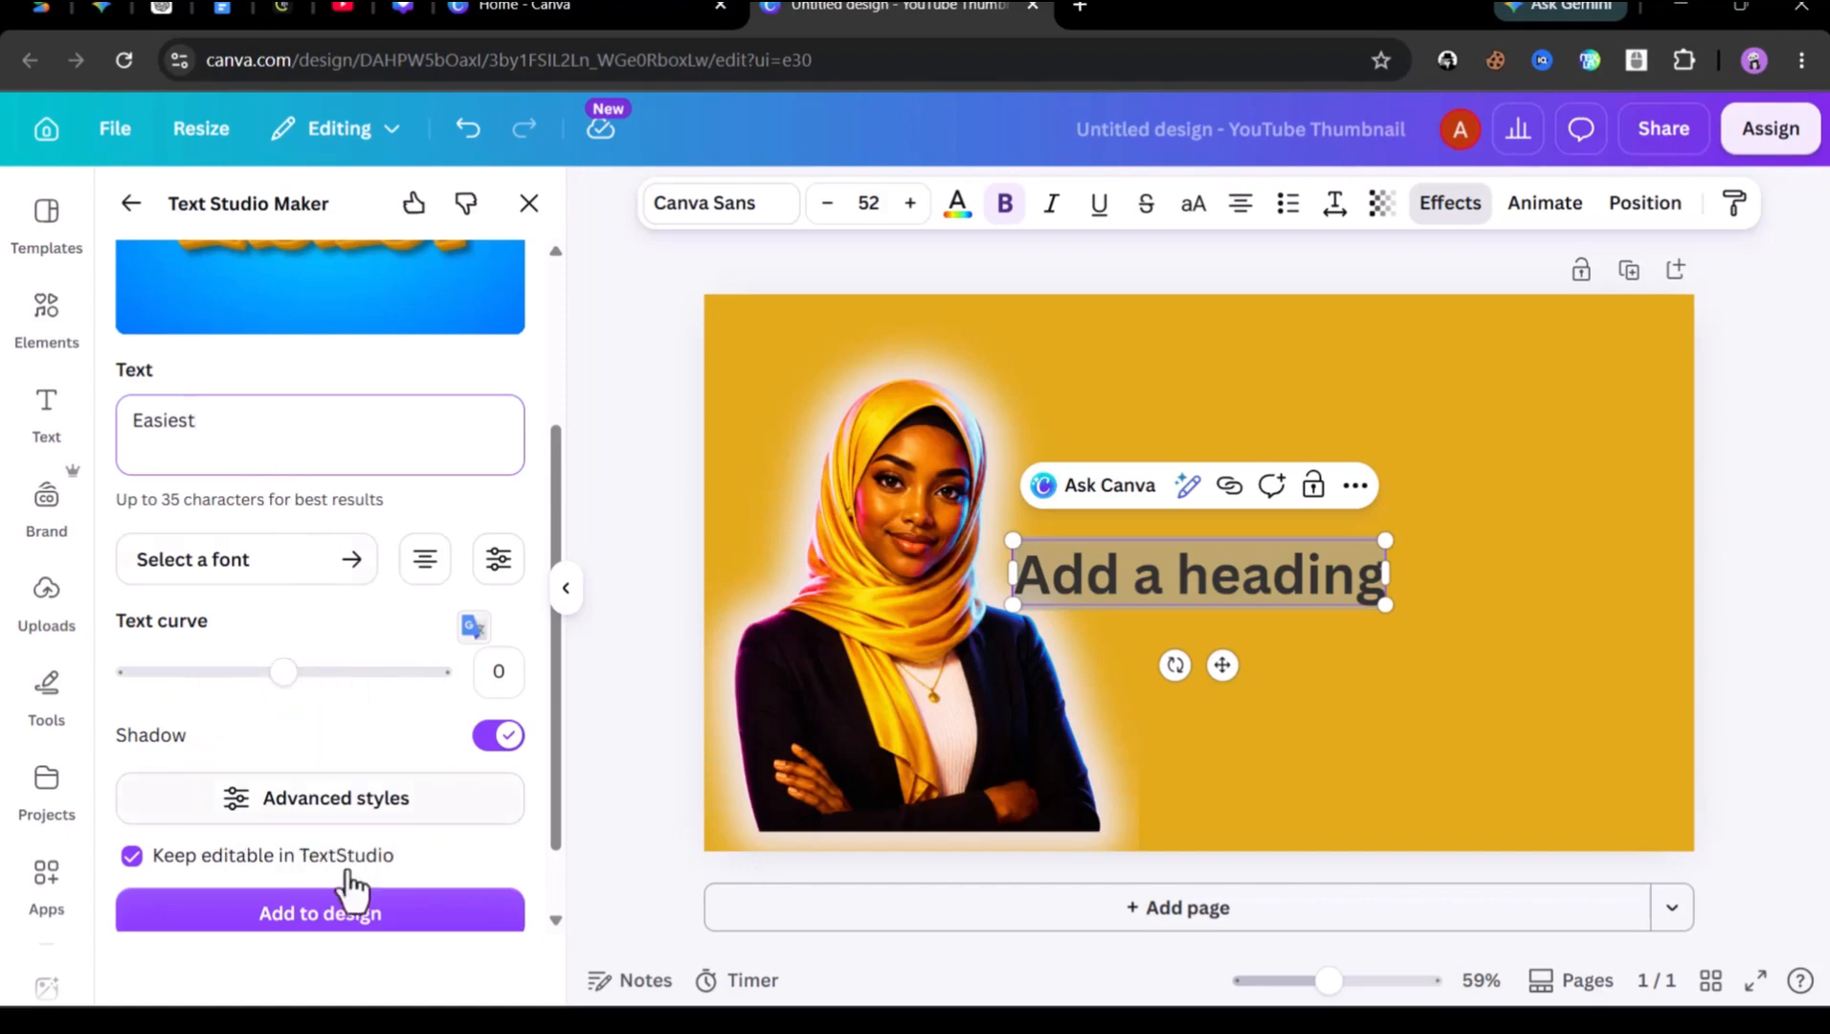
pyautogui.click(352, 914)
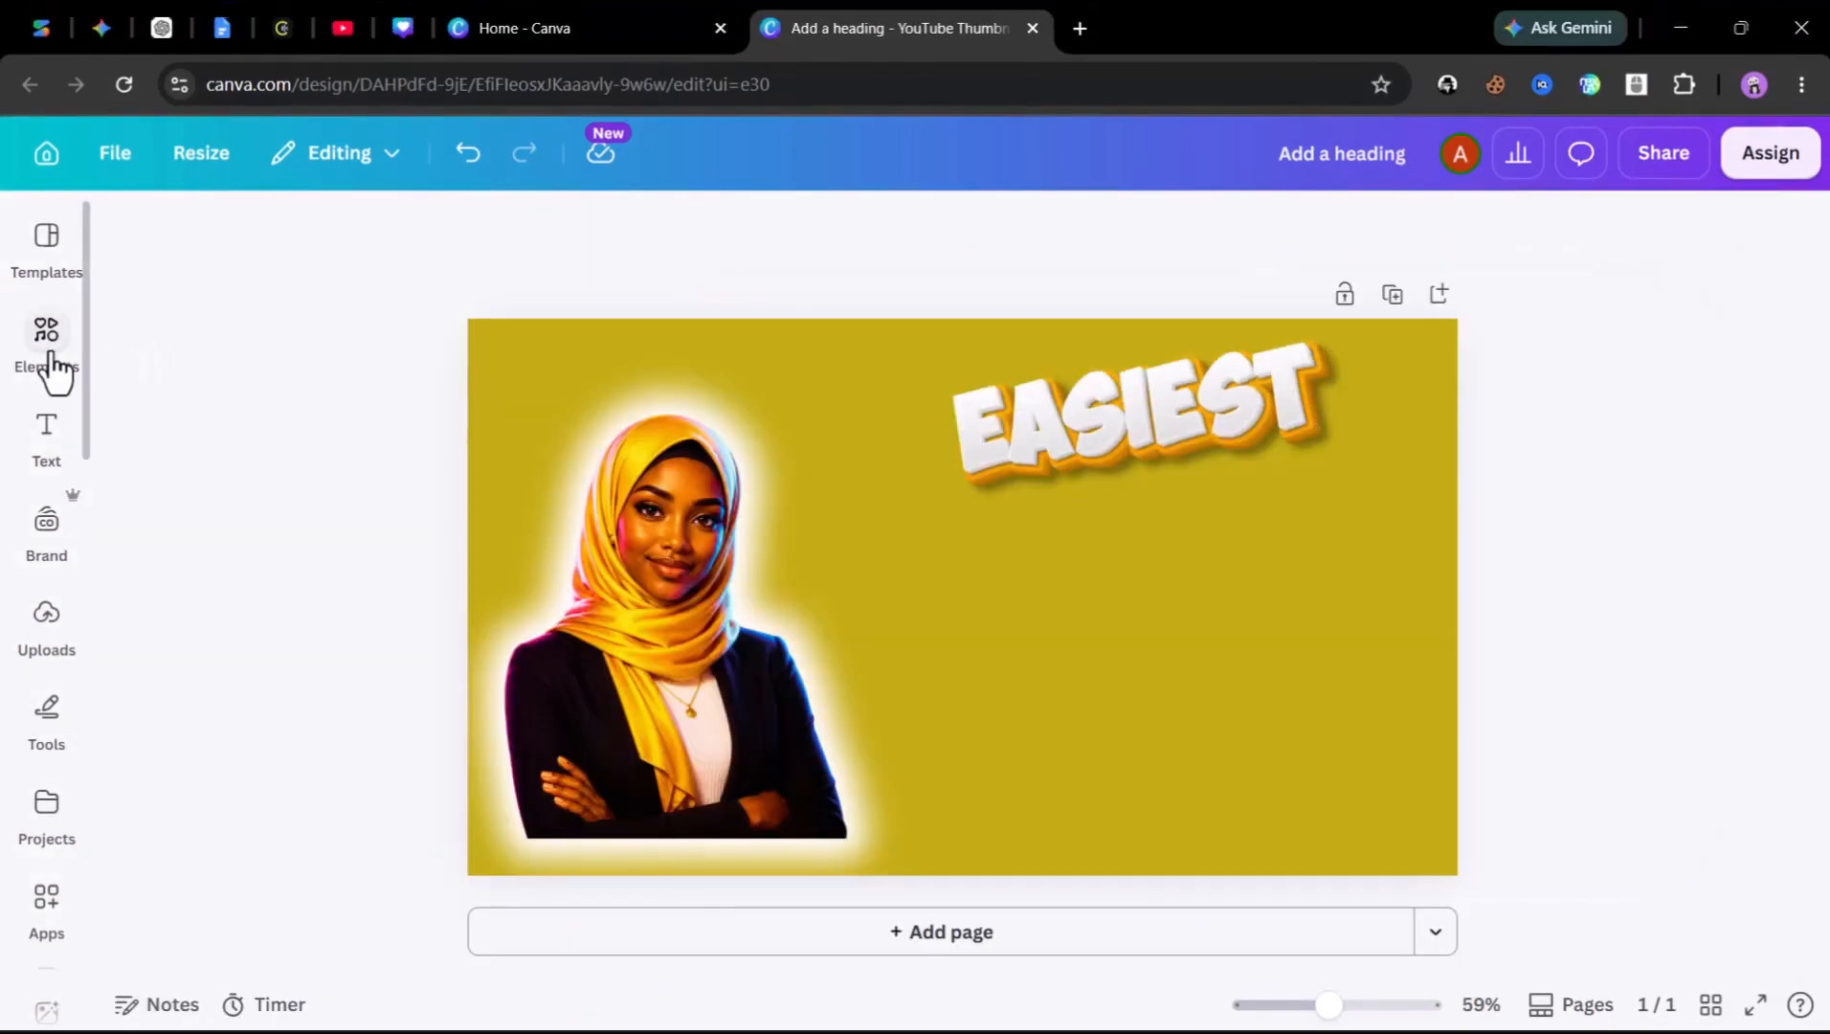
# Add the recently used rounded bar shape to the thumbnail and fill it with black
pyautogui.click(50, 356)
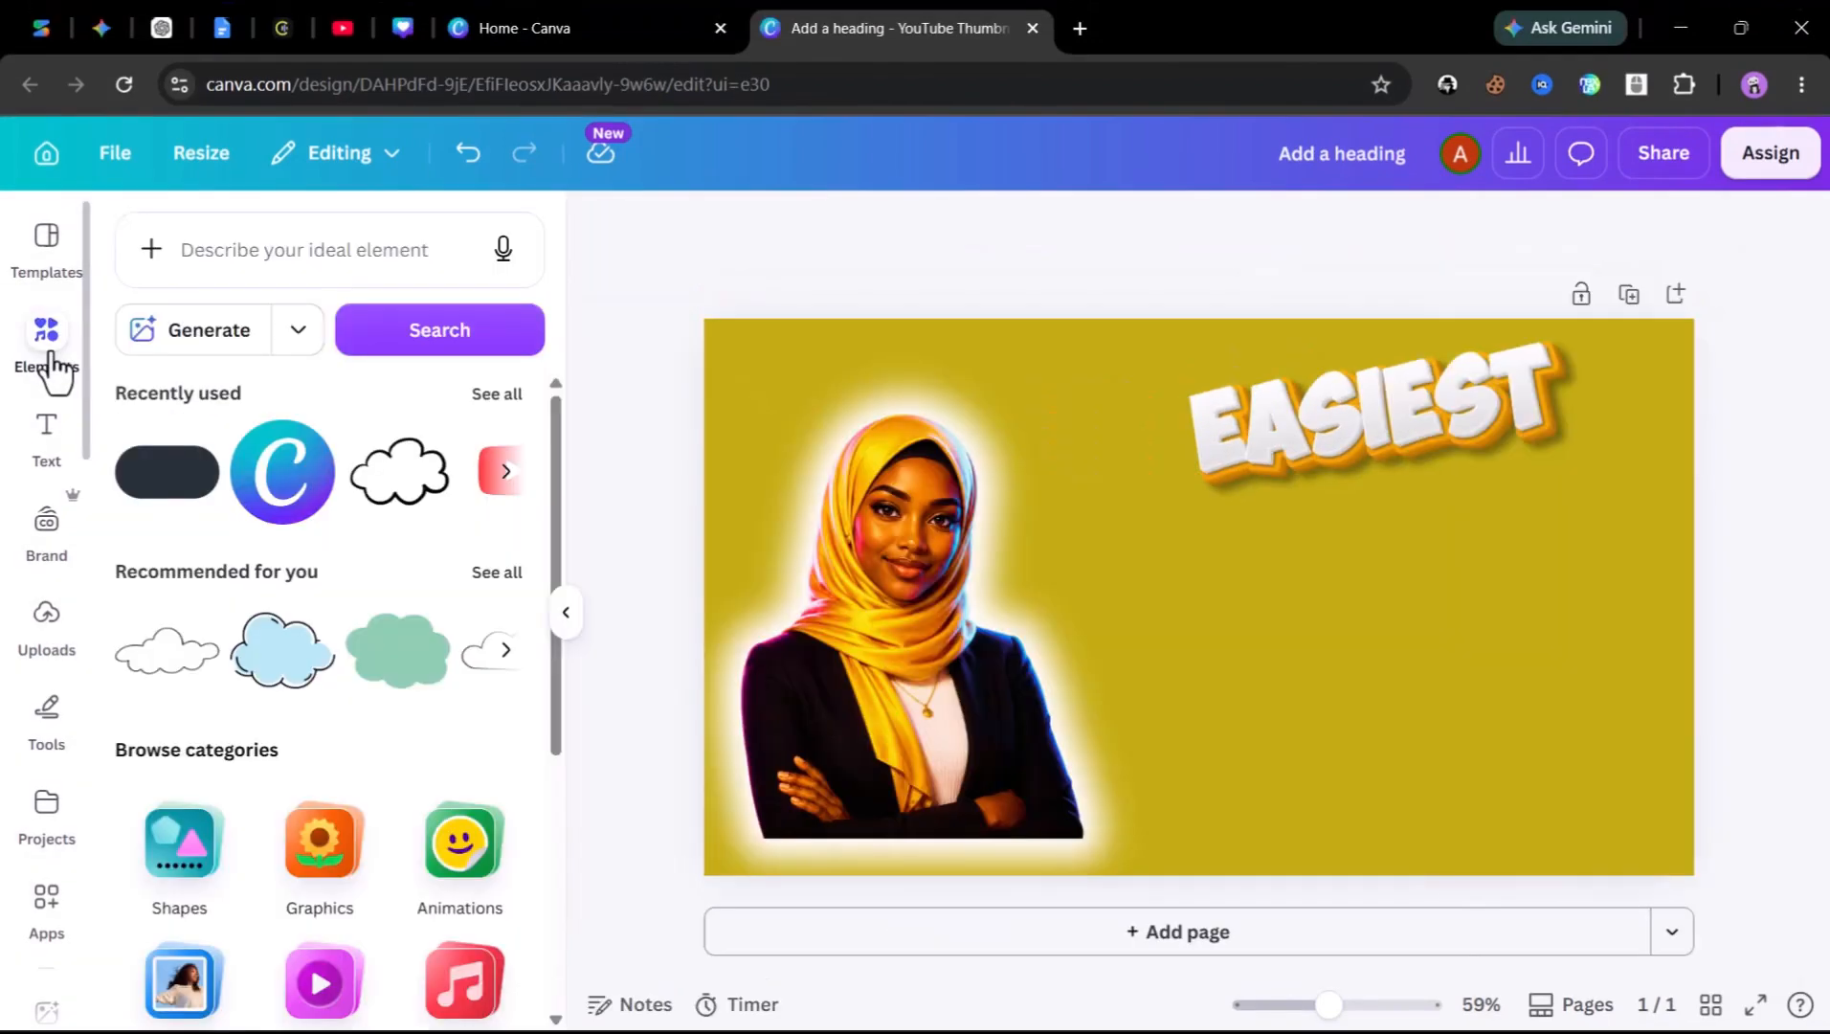
pyautogui.click(151, 506)
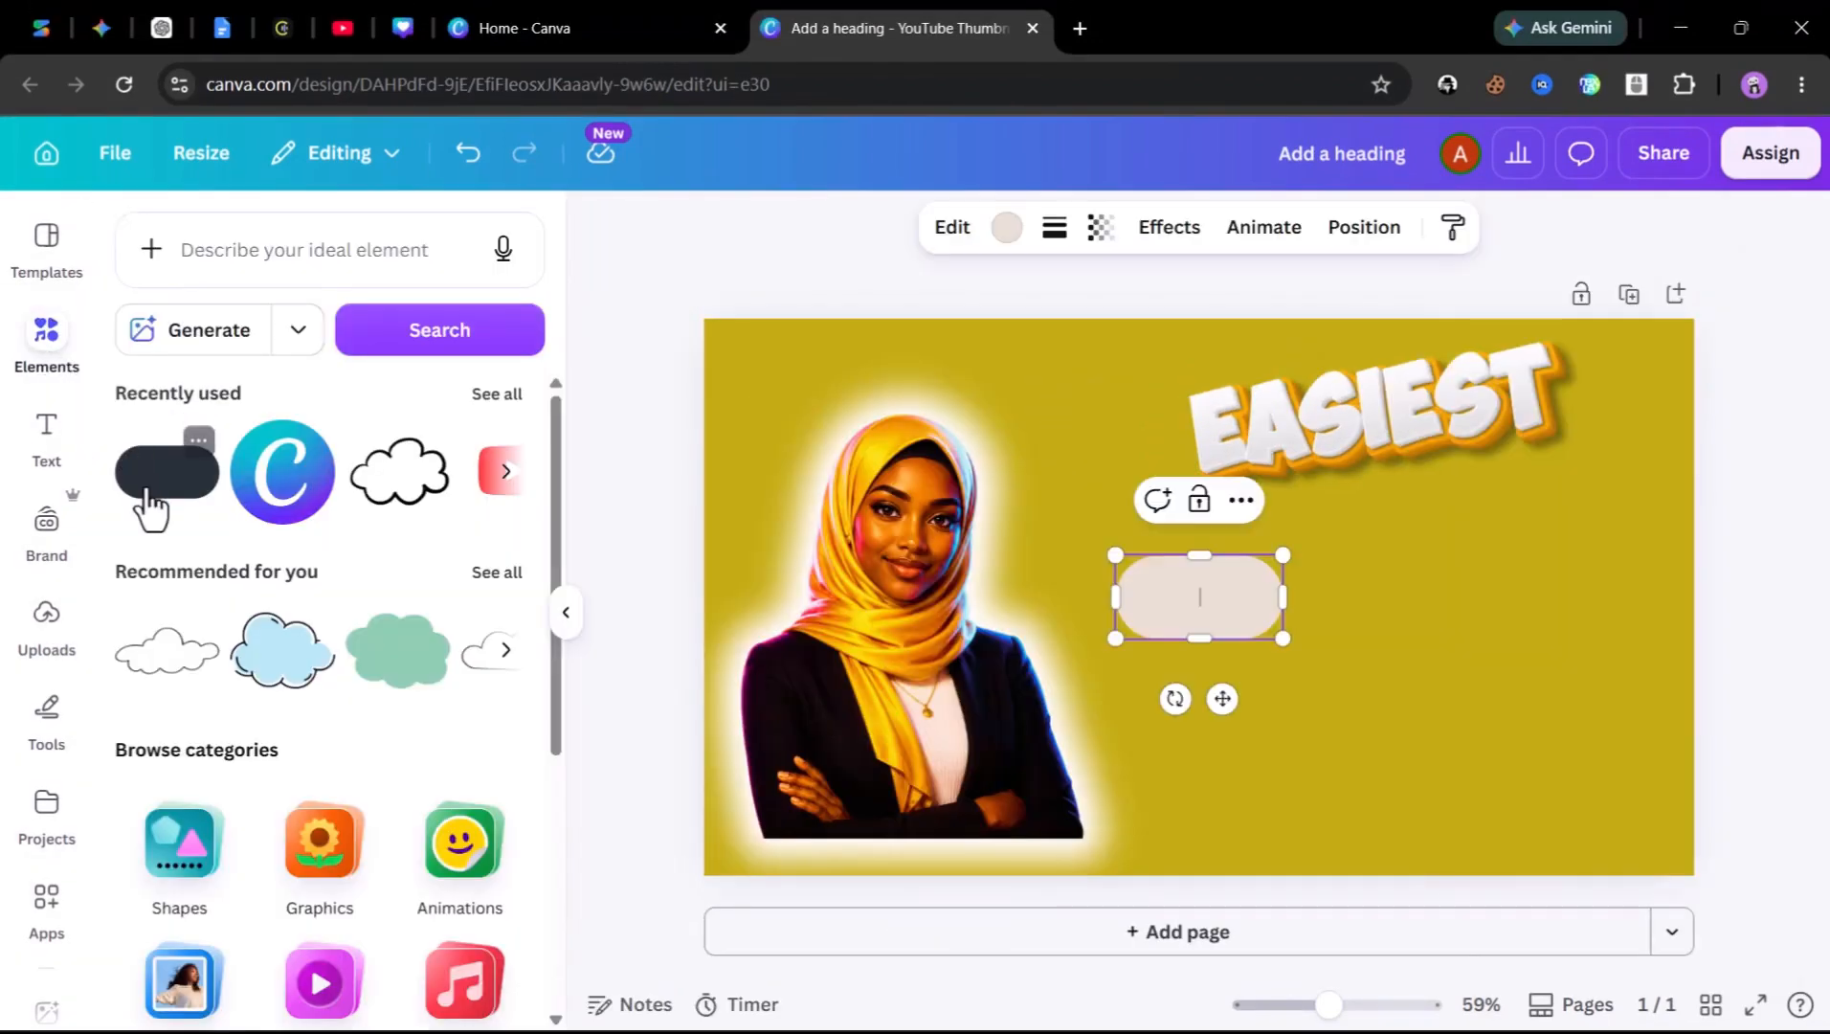
pyautogui.click(1006, 227)
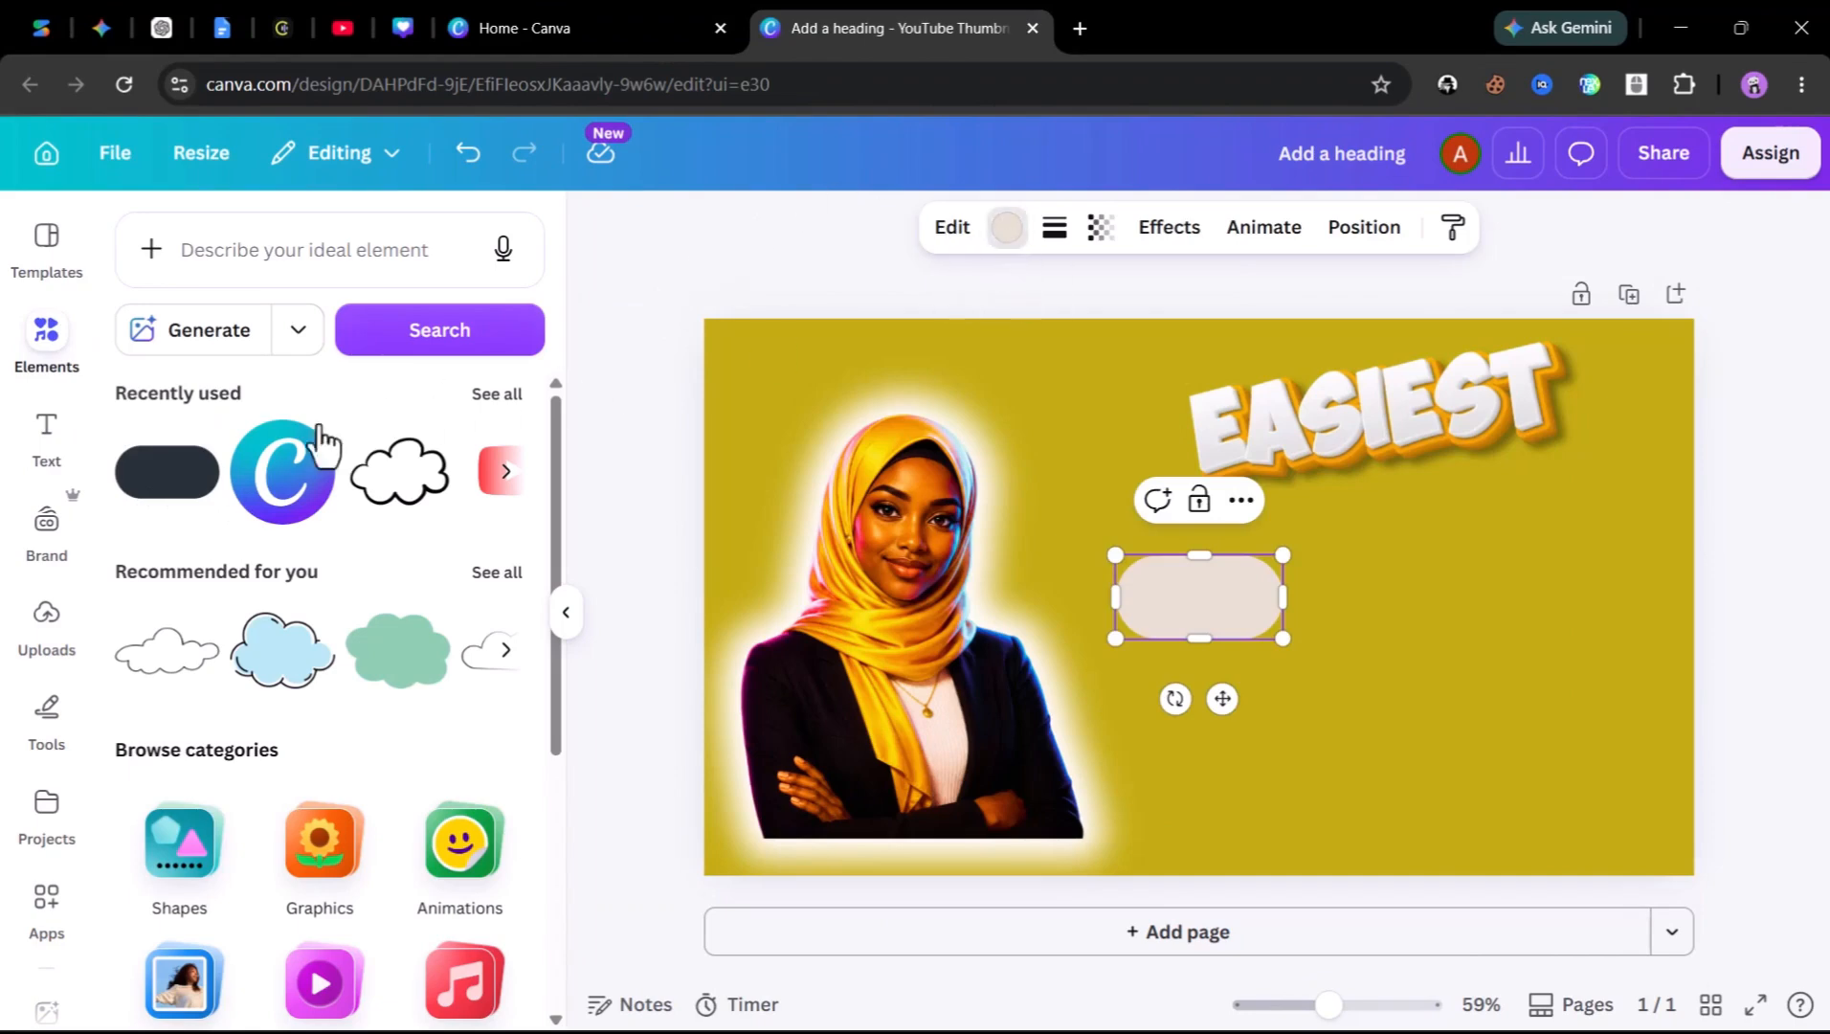
pyautogui.click(200, 517)
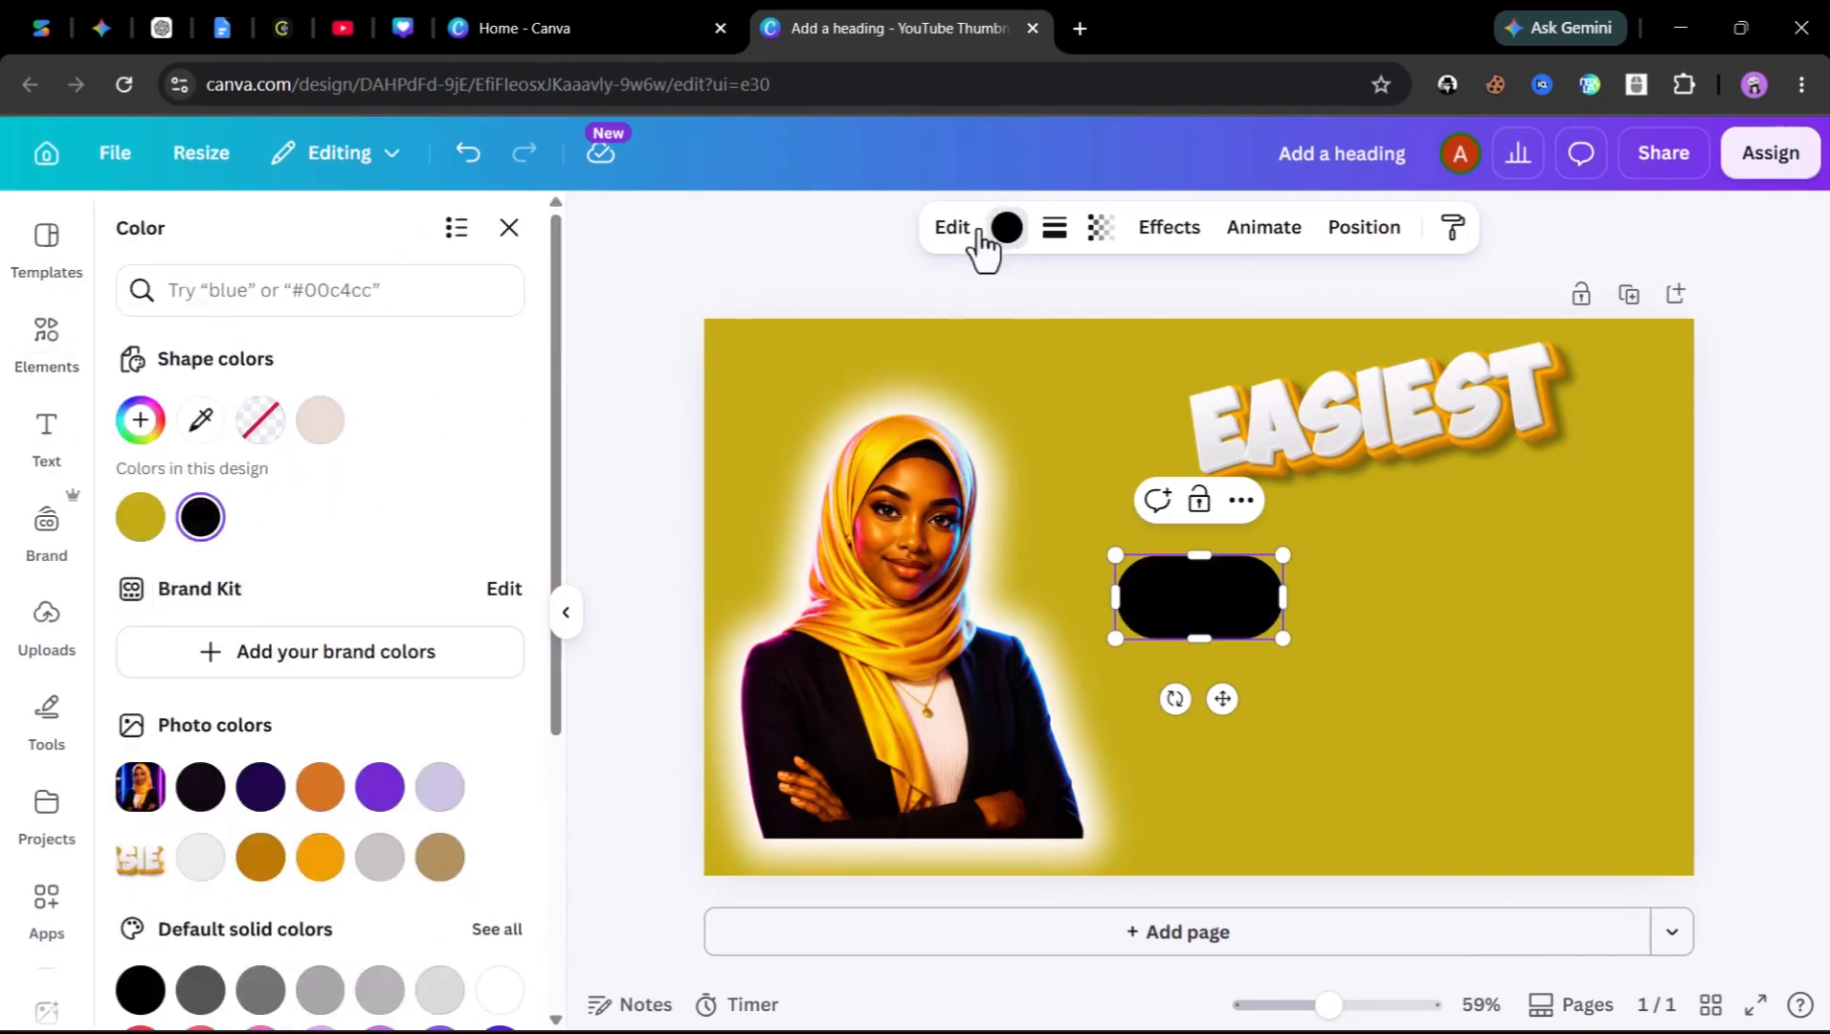
# Give the black bar a solid white border with stroke weight 4 and stretch it to more than double its width
pyautogui.click(1054, 227)
pyautogui.click(980, 306)
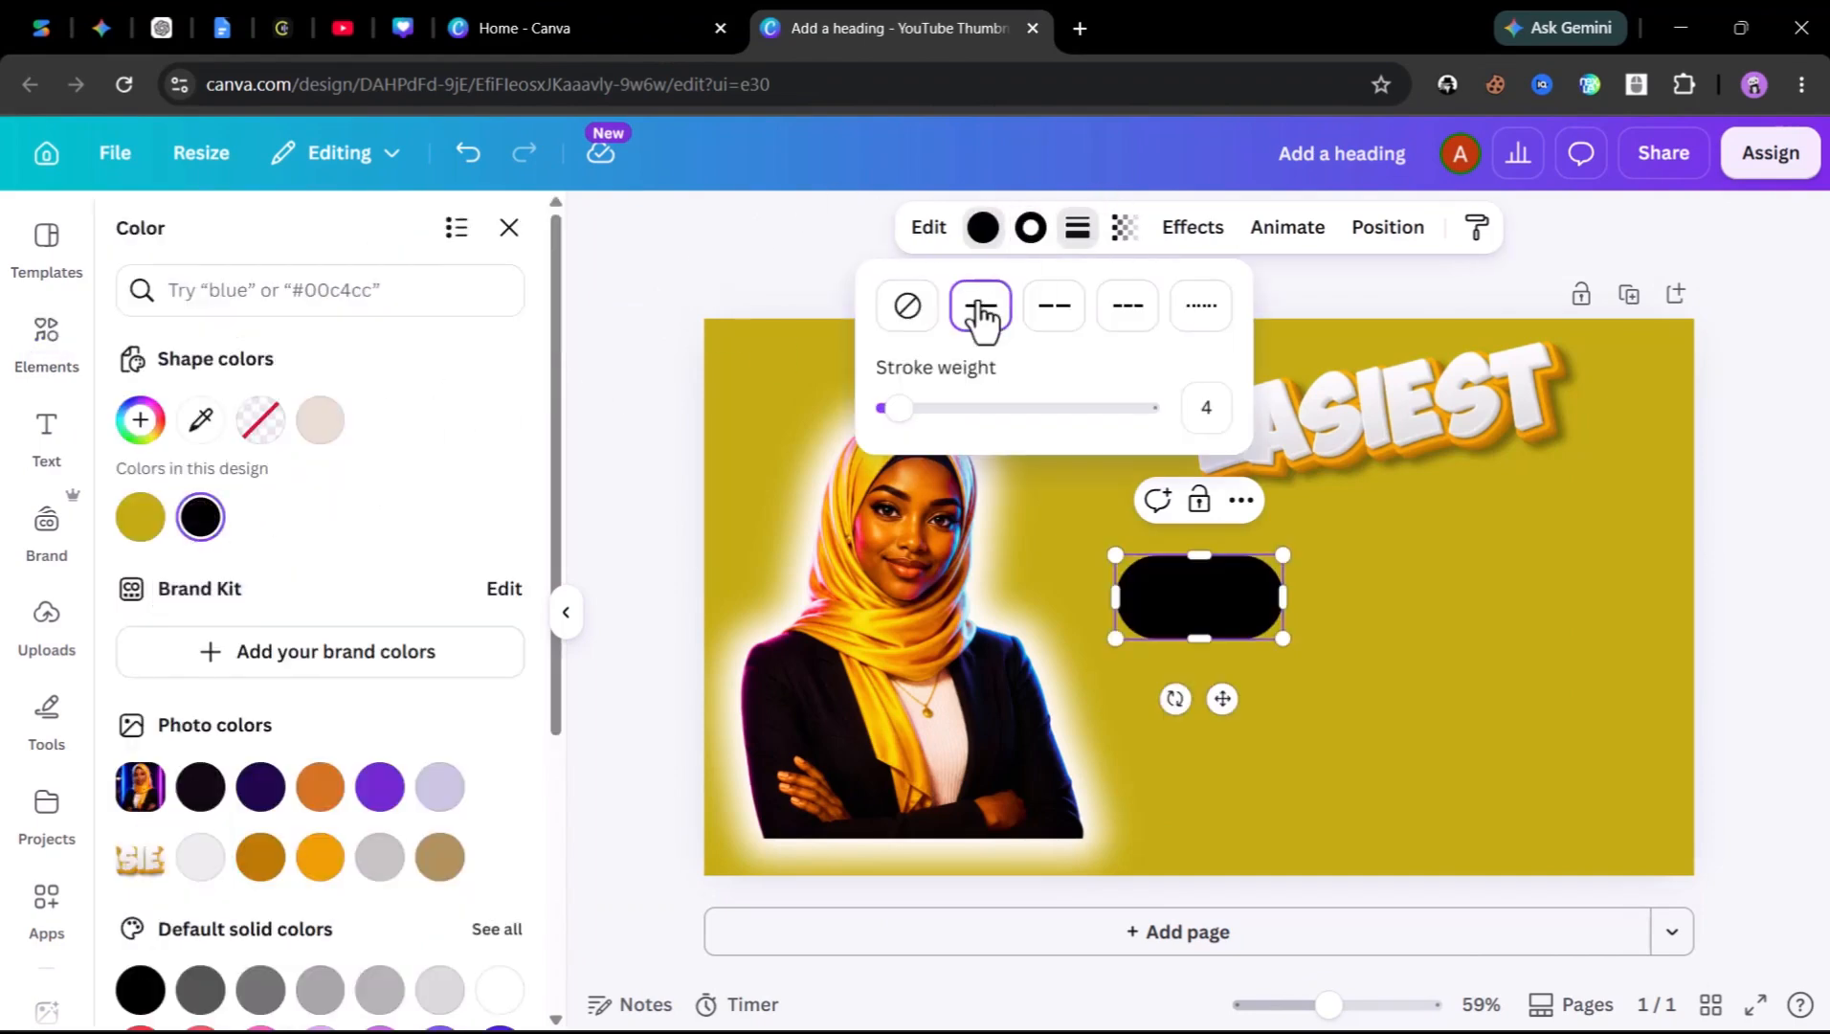
pyautogui.click(1030, 227)
pyautogui.scroll(-4, 405, 612)
pyautogui.click(499, 595)
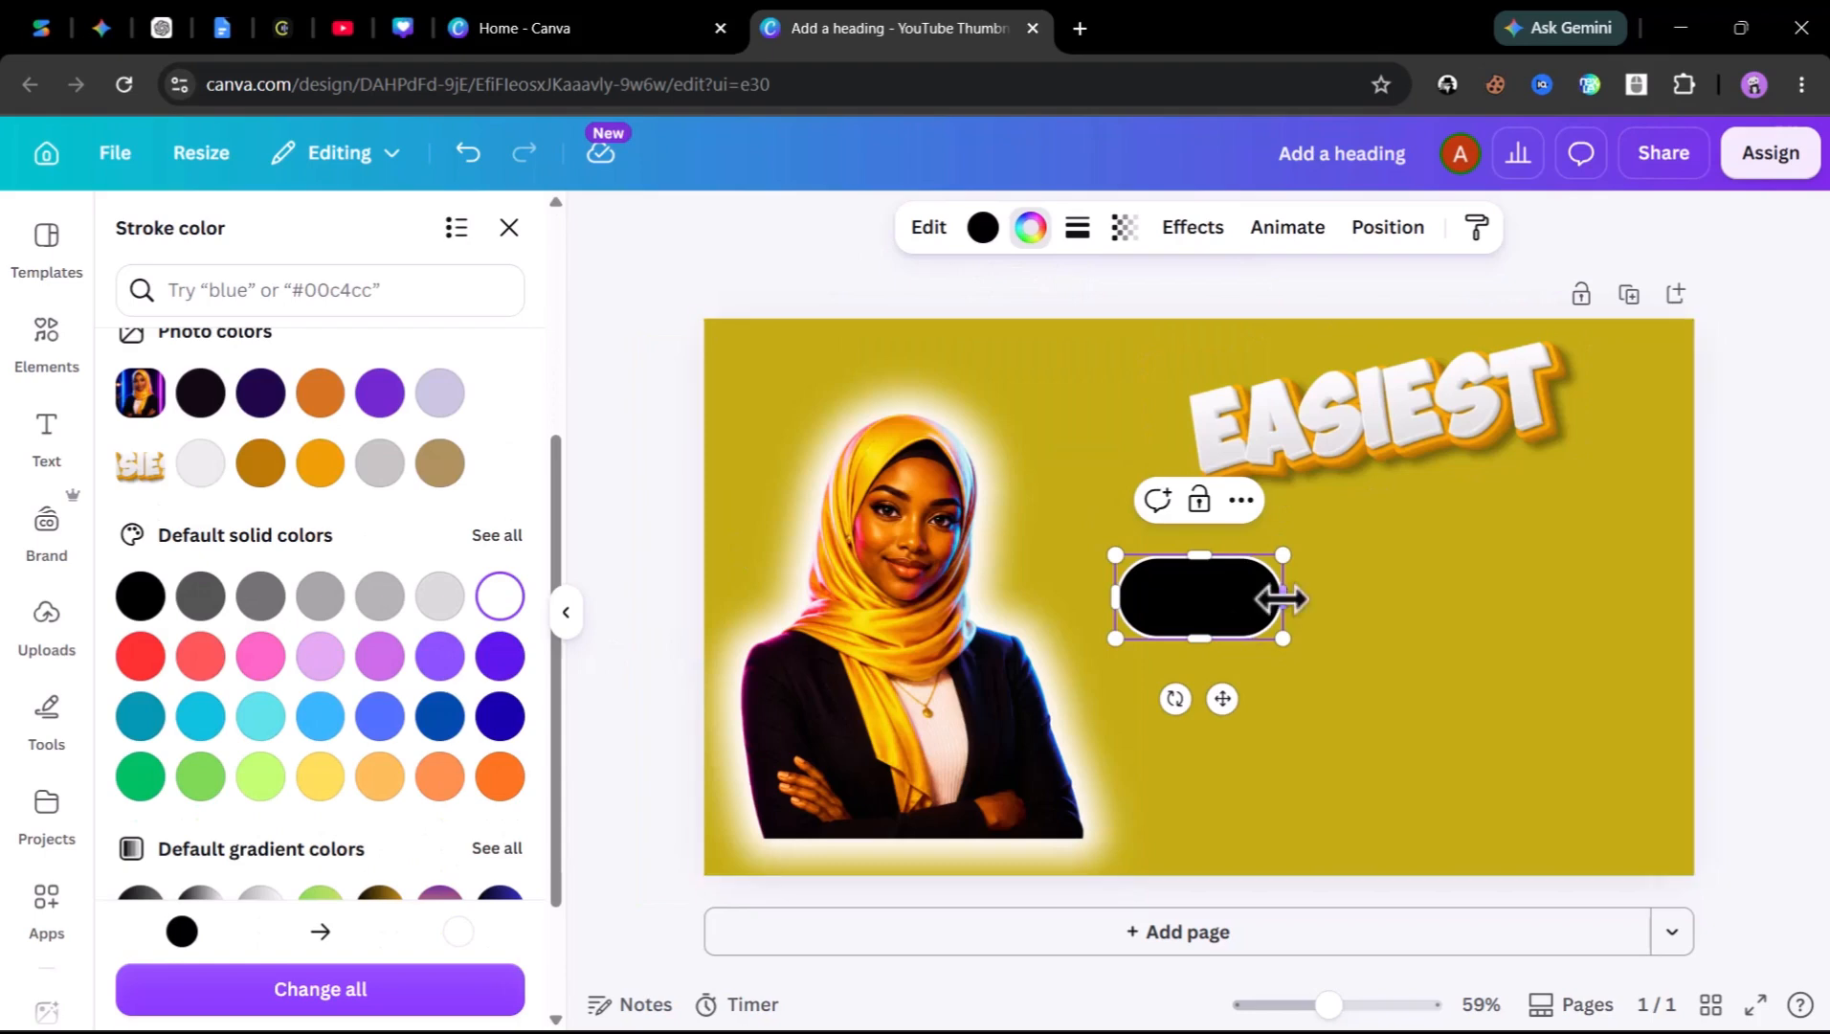
pyautogui.moveTo(1282, 596); pyautogui.dragTo(1550, 572)
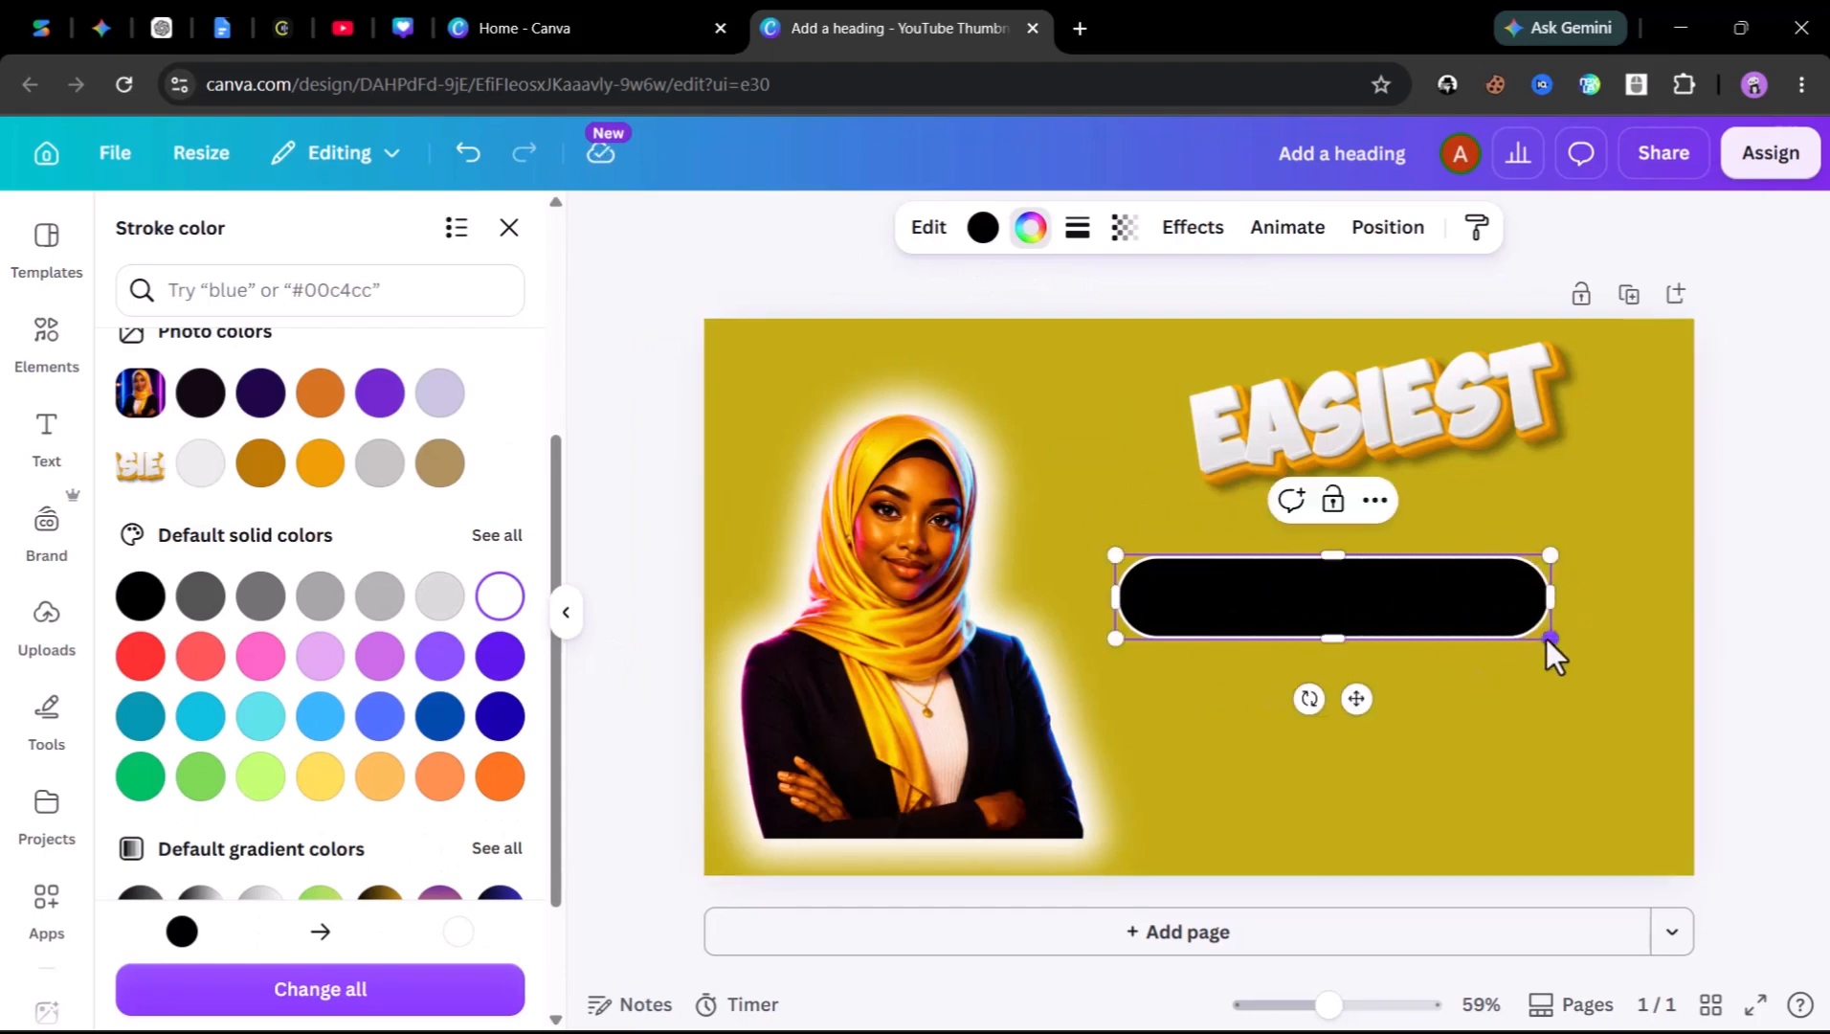
# Make a slightly smaller copy of the black bar, with a white fill and a black border
pyautogui.moveTo(1549, 639); pyautogui.dragTo(1536, 603)
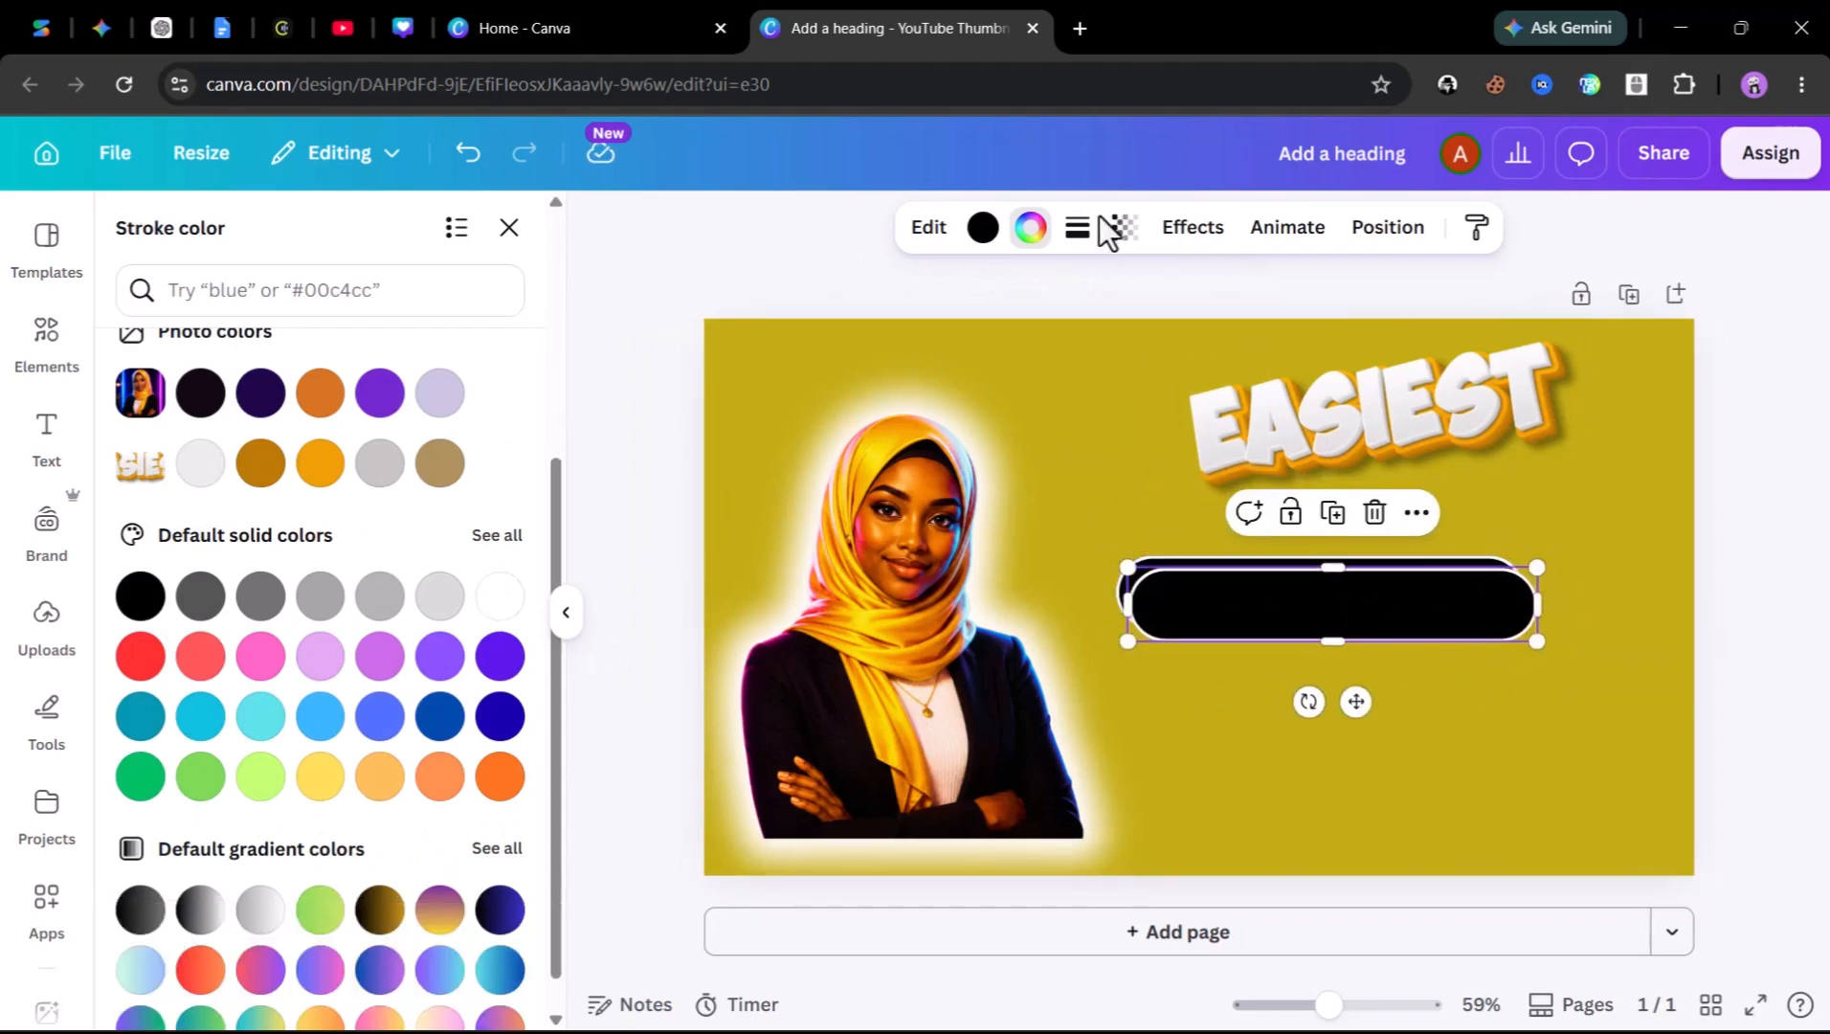
pyautogui.click(200, 516)
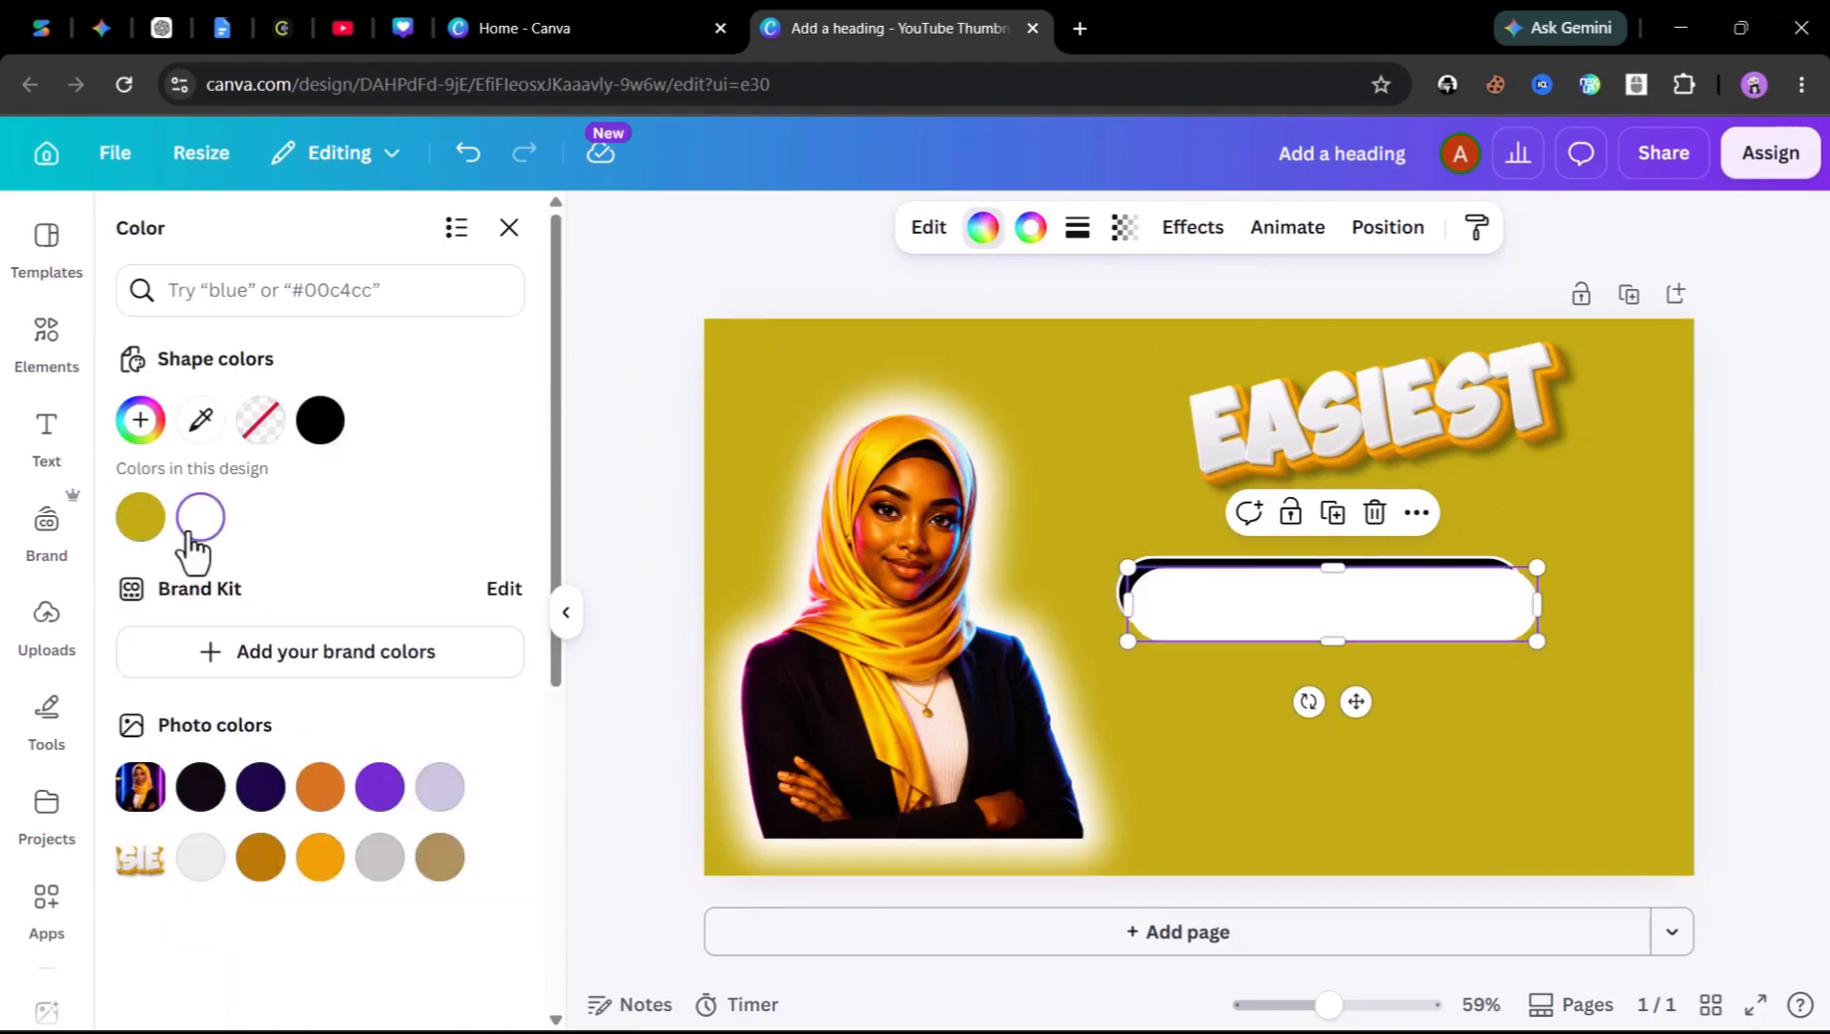
pyautogui.click(1030, 229)
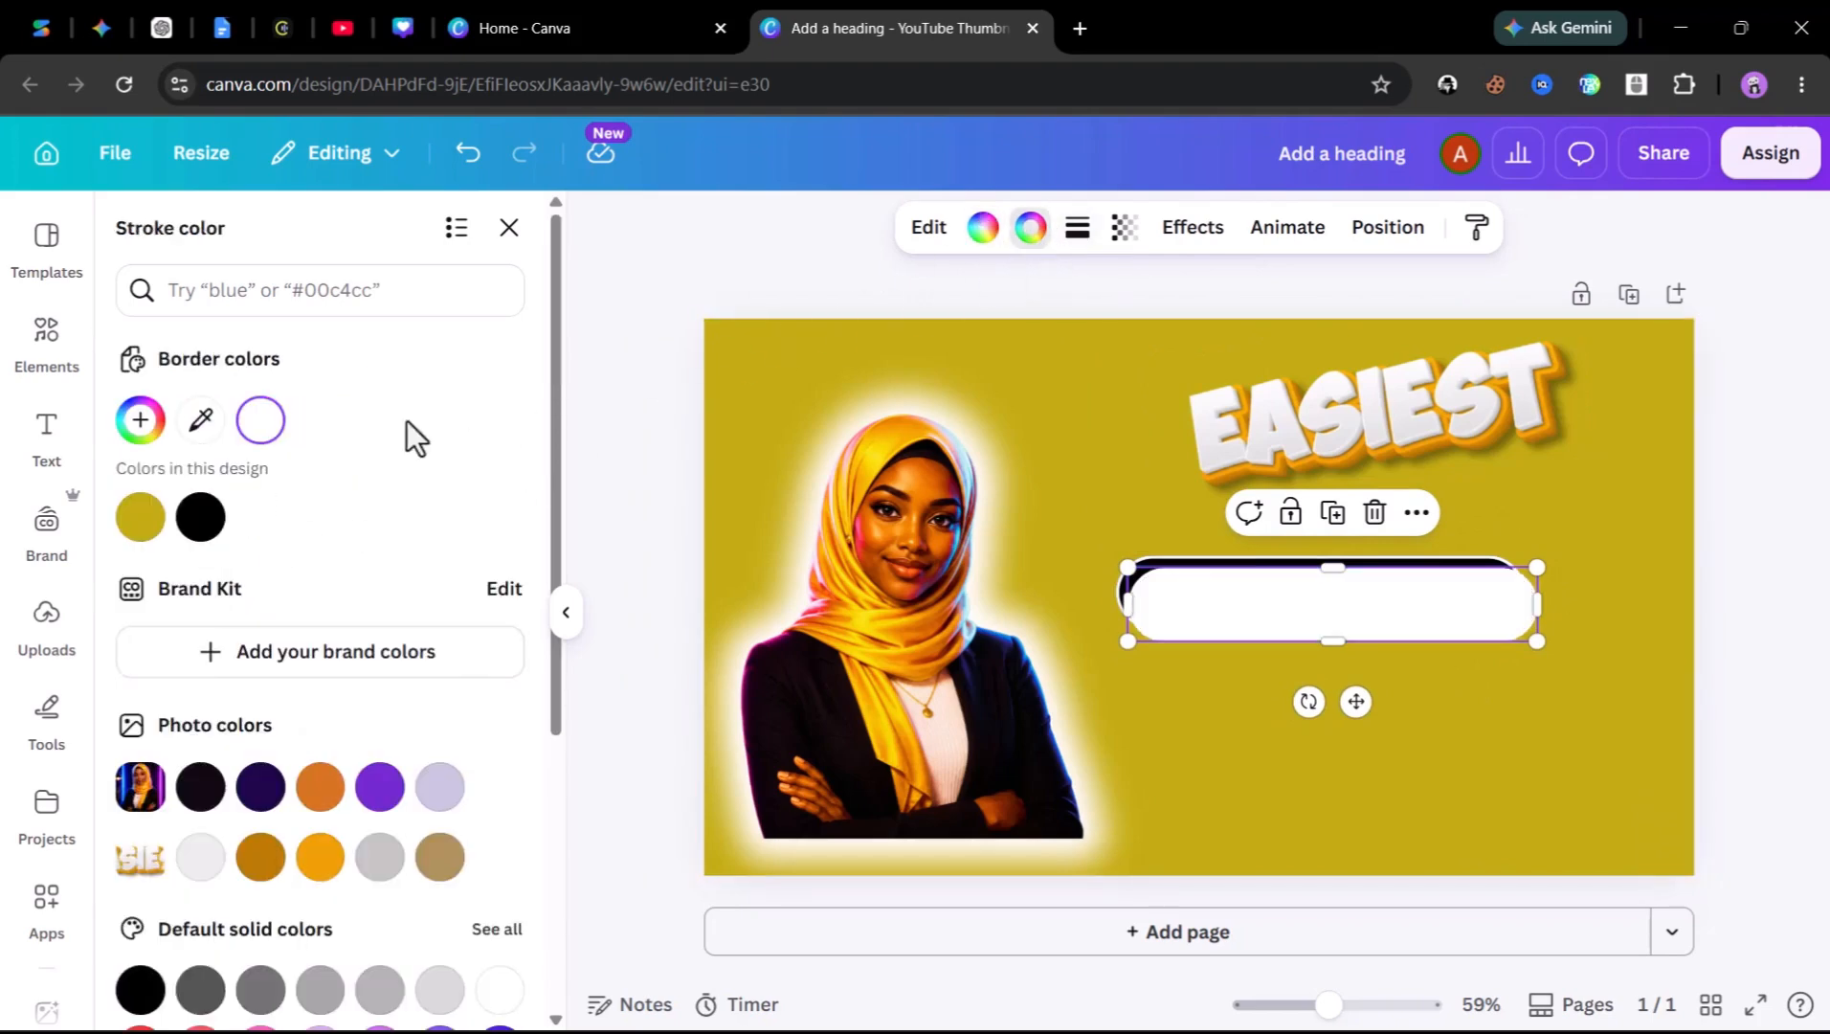
pyautogui.click(200, 521)
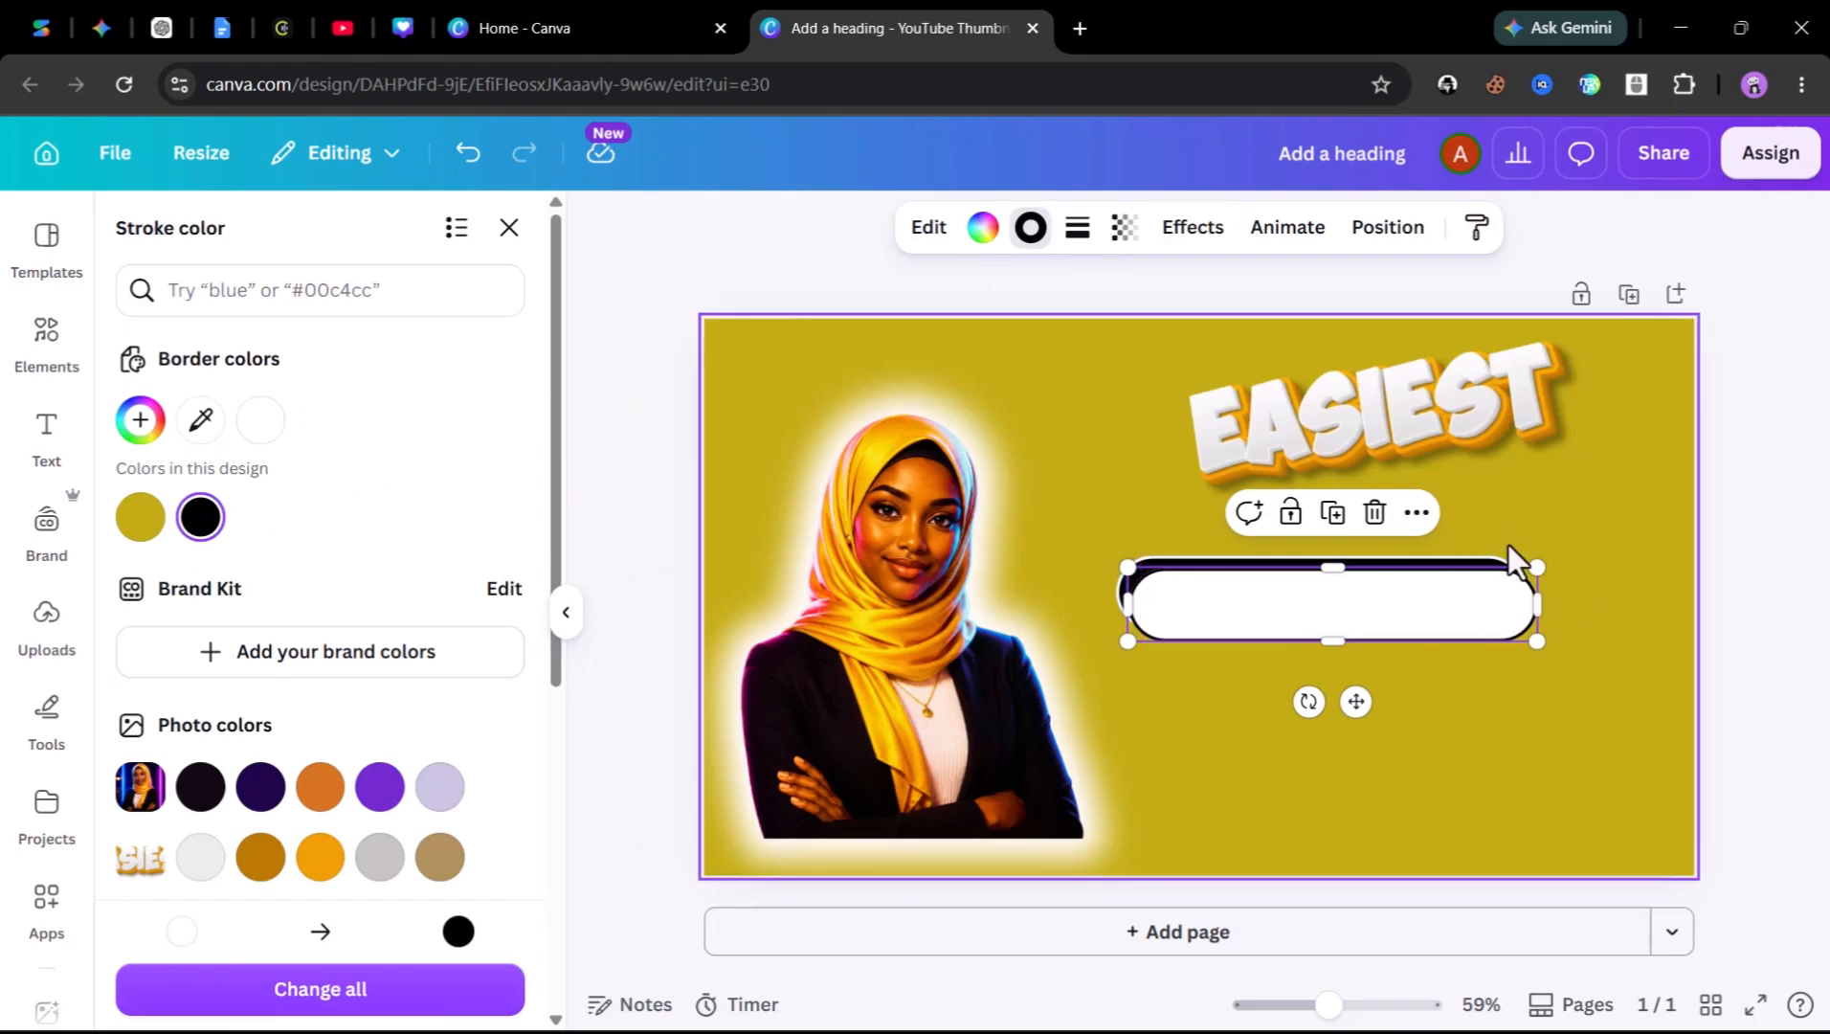
# Add a heading in the Gotham Condensed font reading "Youtube Thumbnail"
pyautogui.click(50, 442)
pyautogui.click(247, 662)
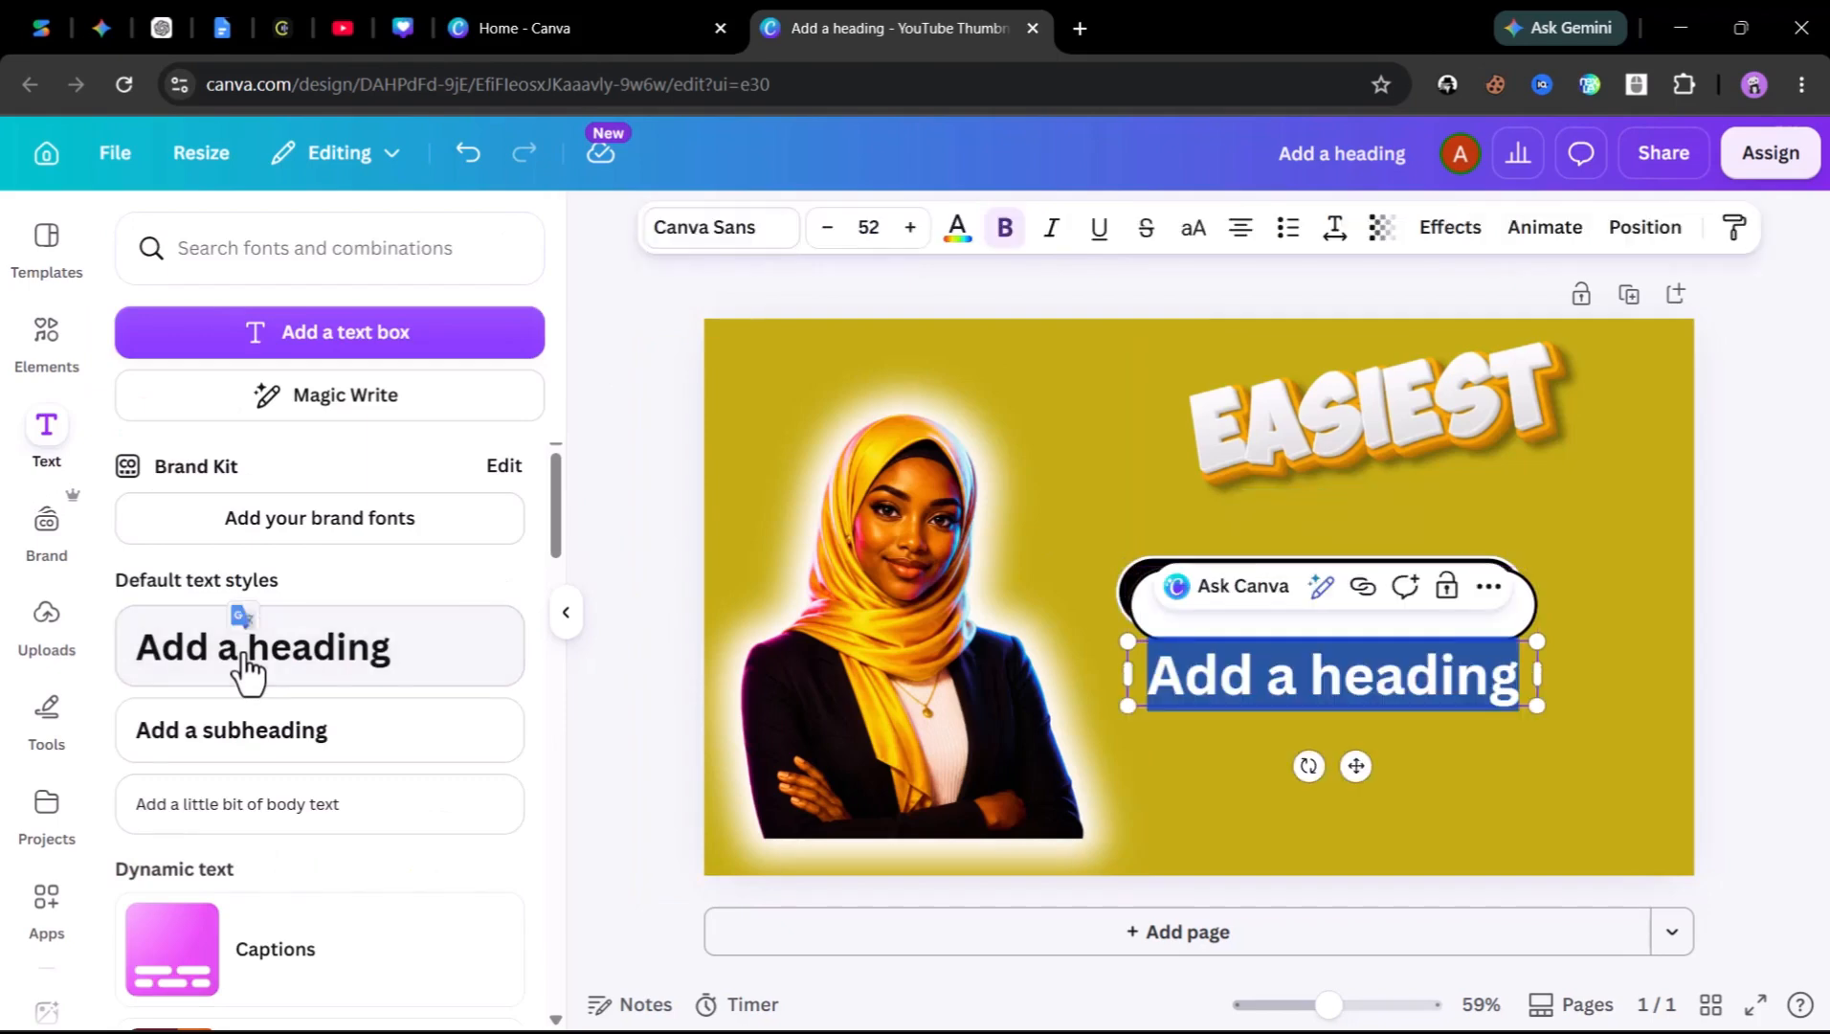
pyautogui.click(355, 246)
pyautogui.write('gotham')
pyautogui.press('Return')
pyautogui.click(285, 542)
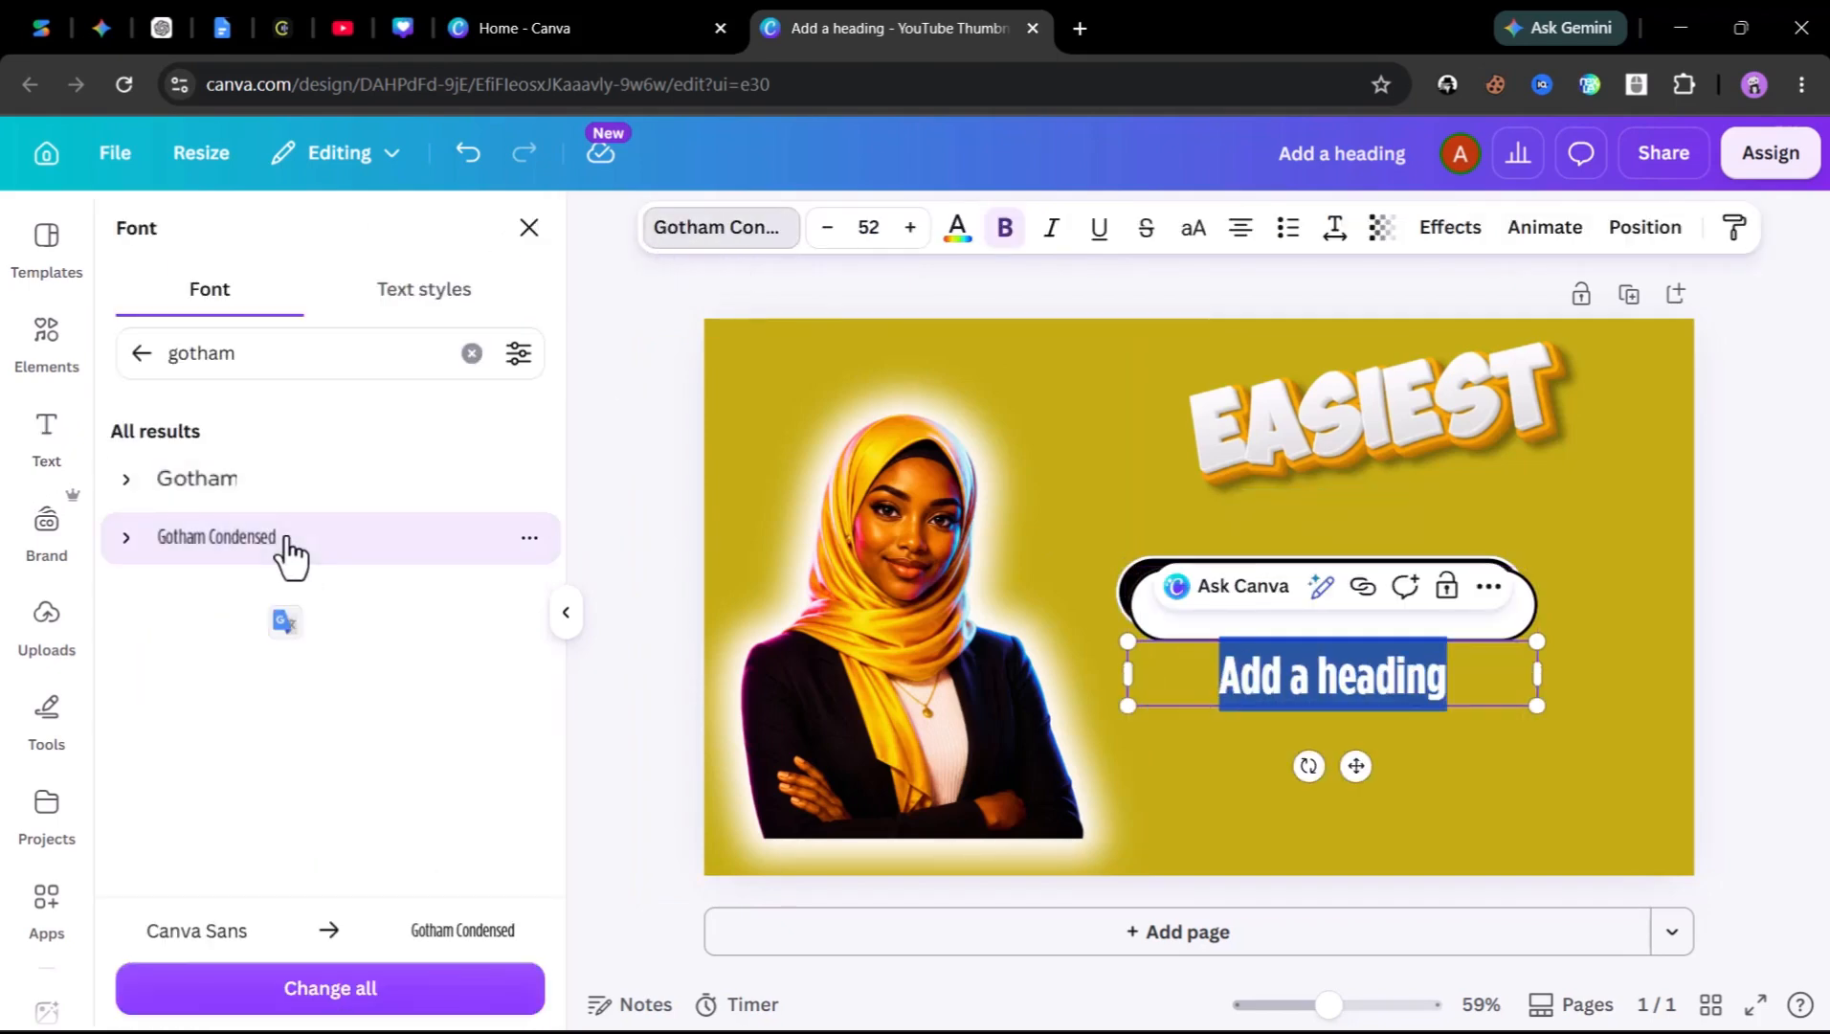
pyautogui.write('Youtube Thumbnail')
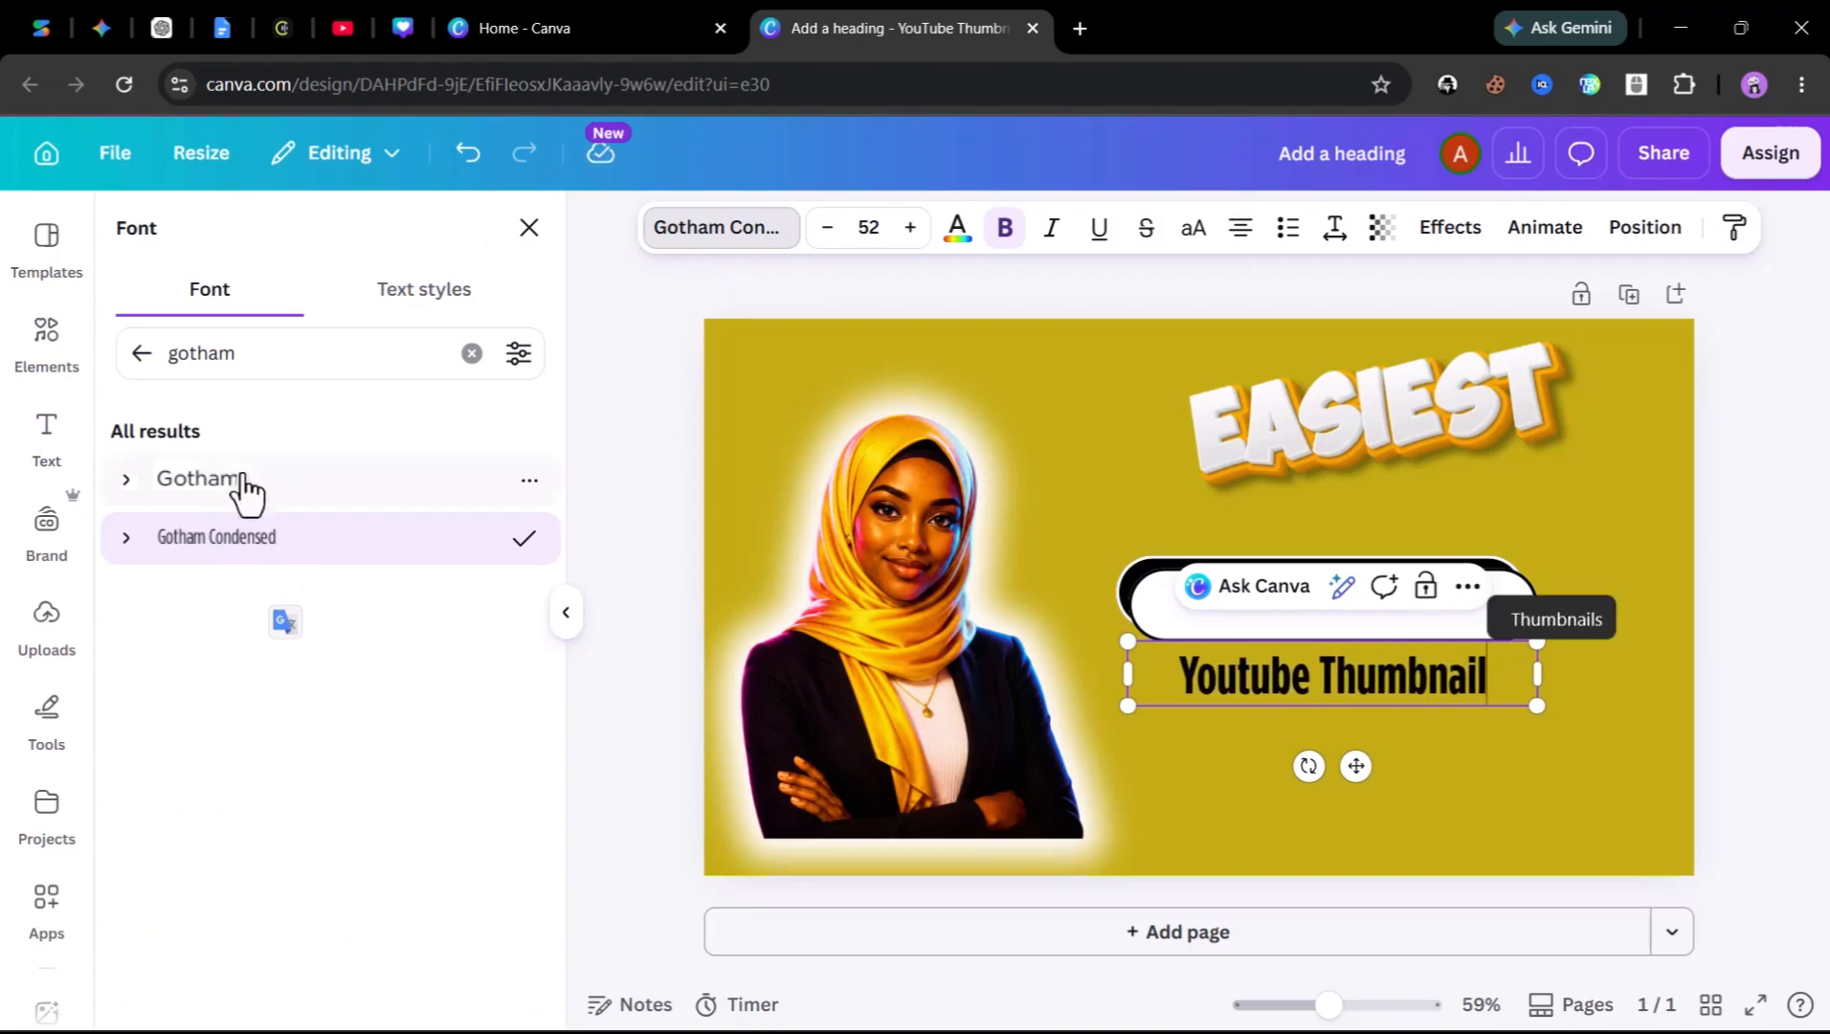
# Move the black bar above the white one, place the "Youtube Thumbnail" heading on it and colour the text white
pyautogui.moveTo(1157, 557); pyautogui.dragTo(1157, 497)
pyautogui.click(1422, 637)
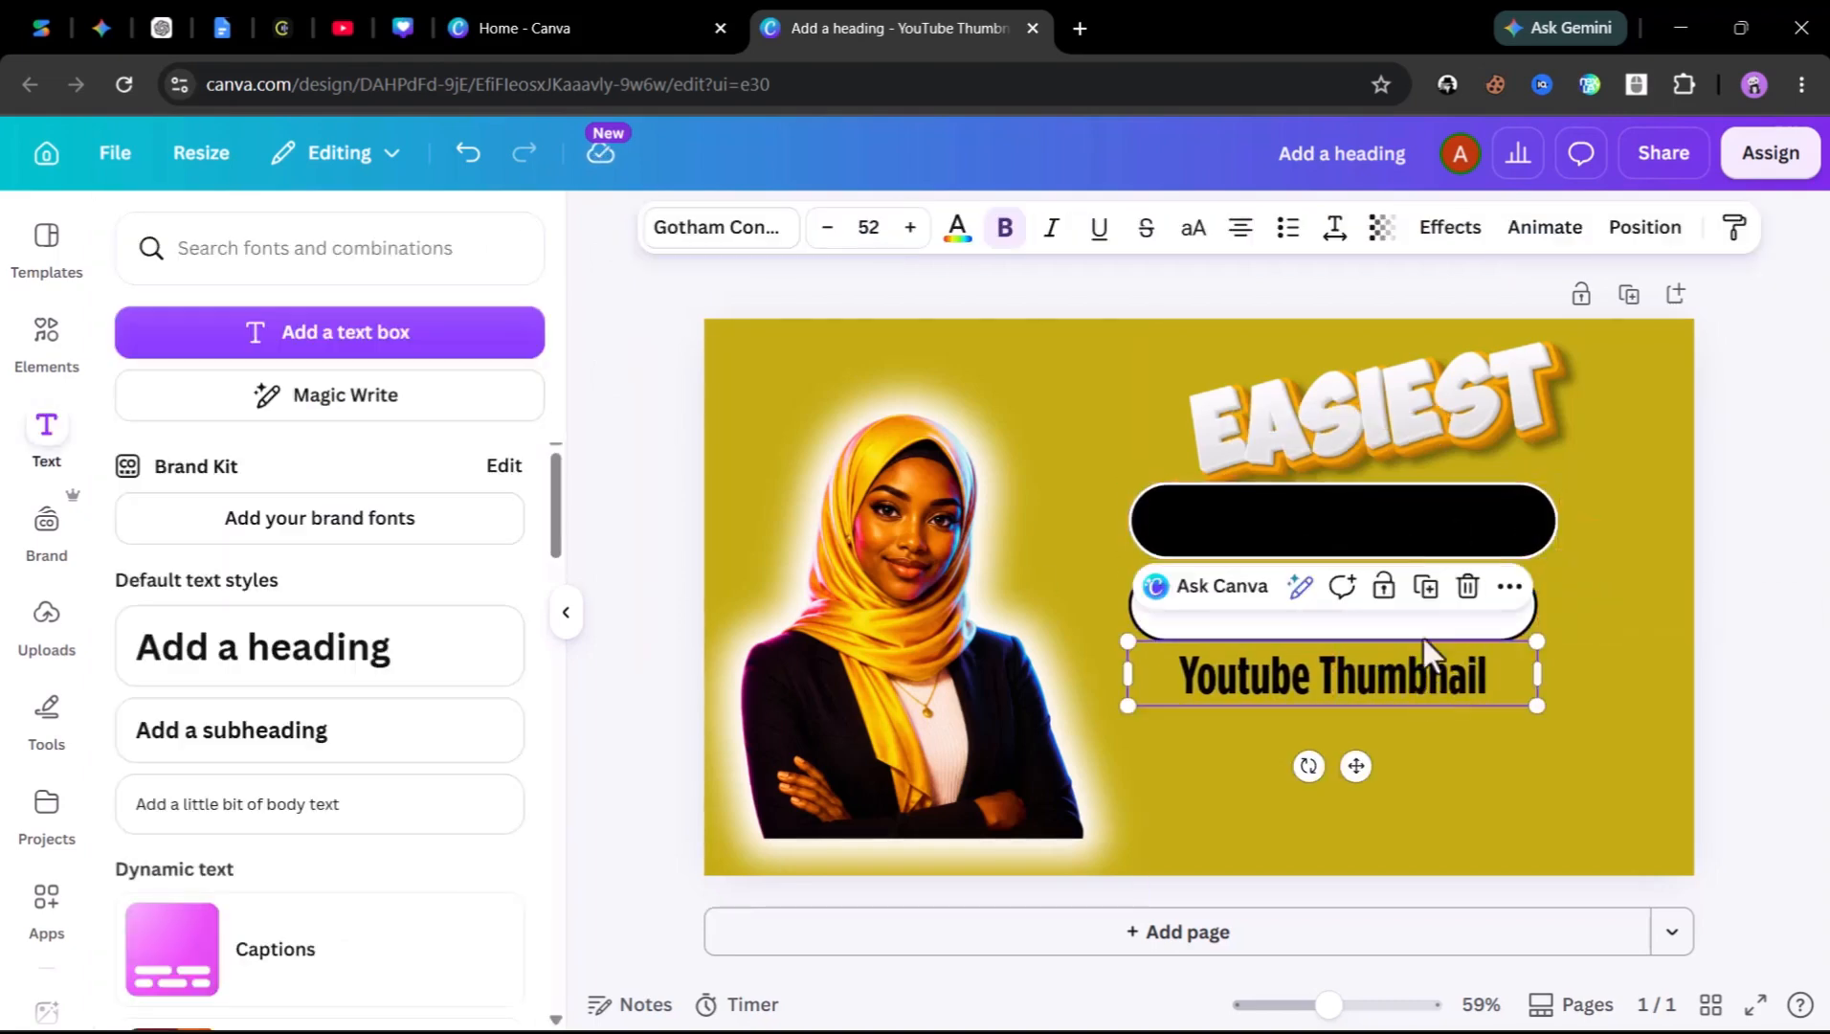
pyautogui.moveTo(1422, 637); pyautogui.dragTo(1425, 523)
pyautogui.click(957, 226)
pyautogui.click(203, 517)
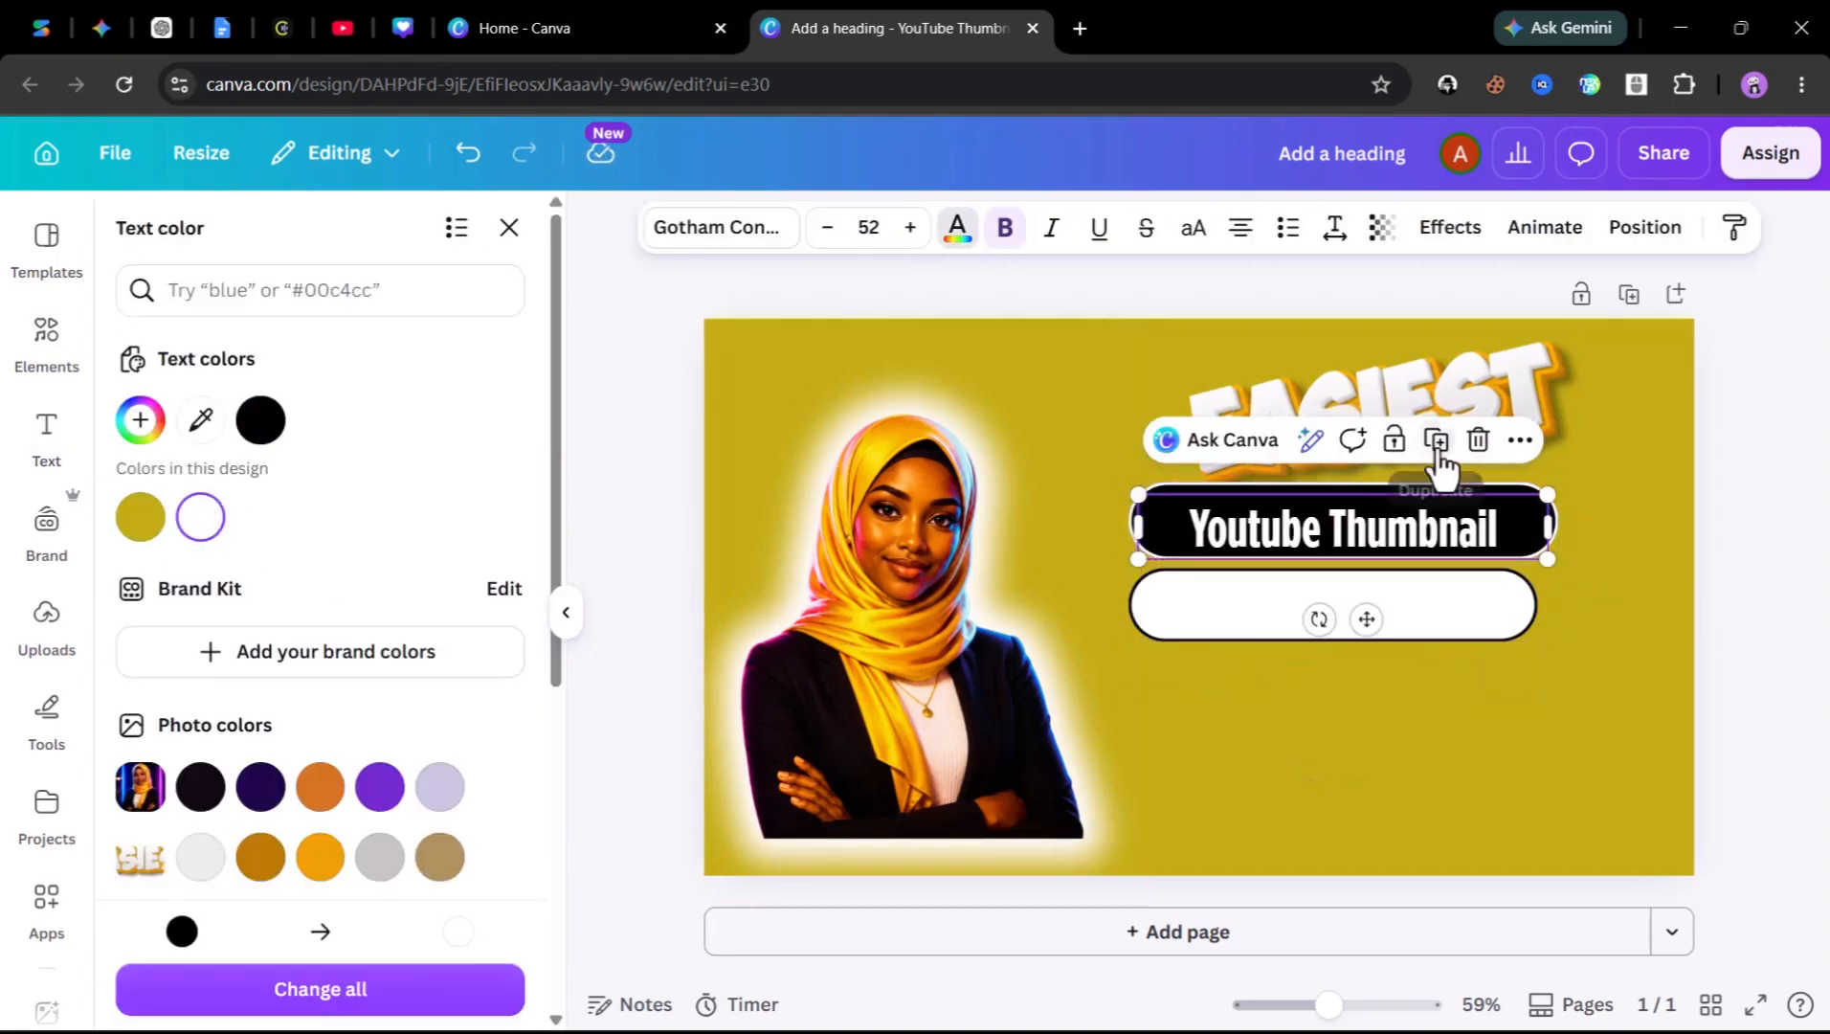
# Place a copy of the heading on the white bar, in the Gotham font at size 36.7 with black text
pyautogui.moveTo(1378, 624); pyautogui.dragTo(1363, 689)
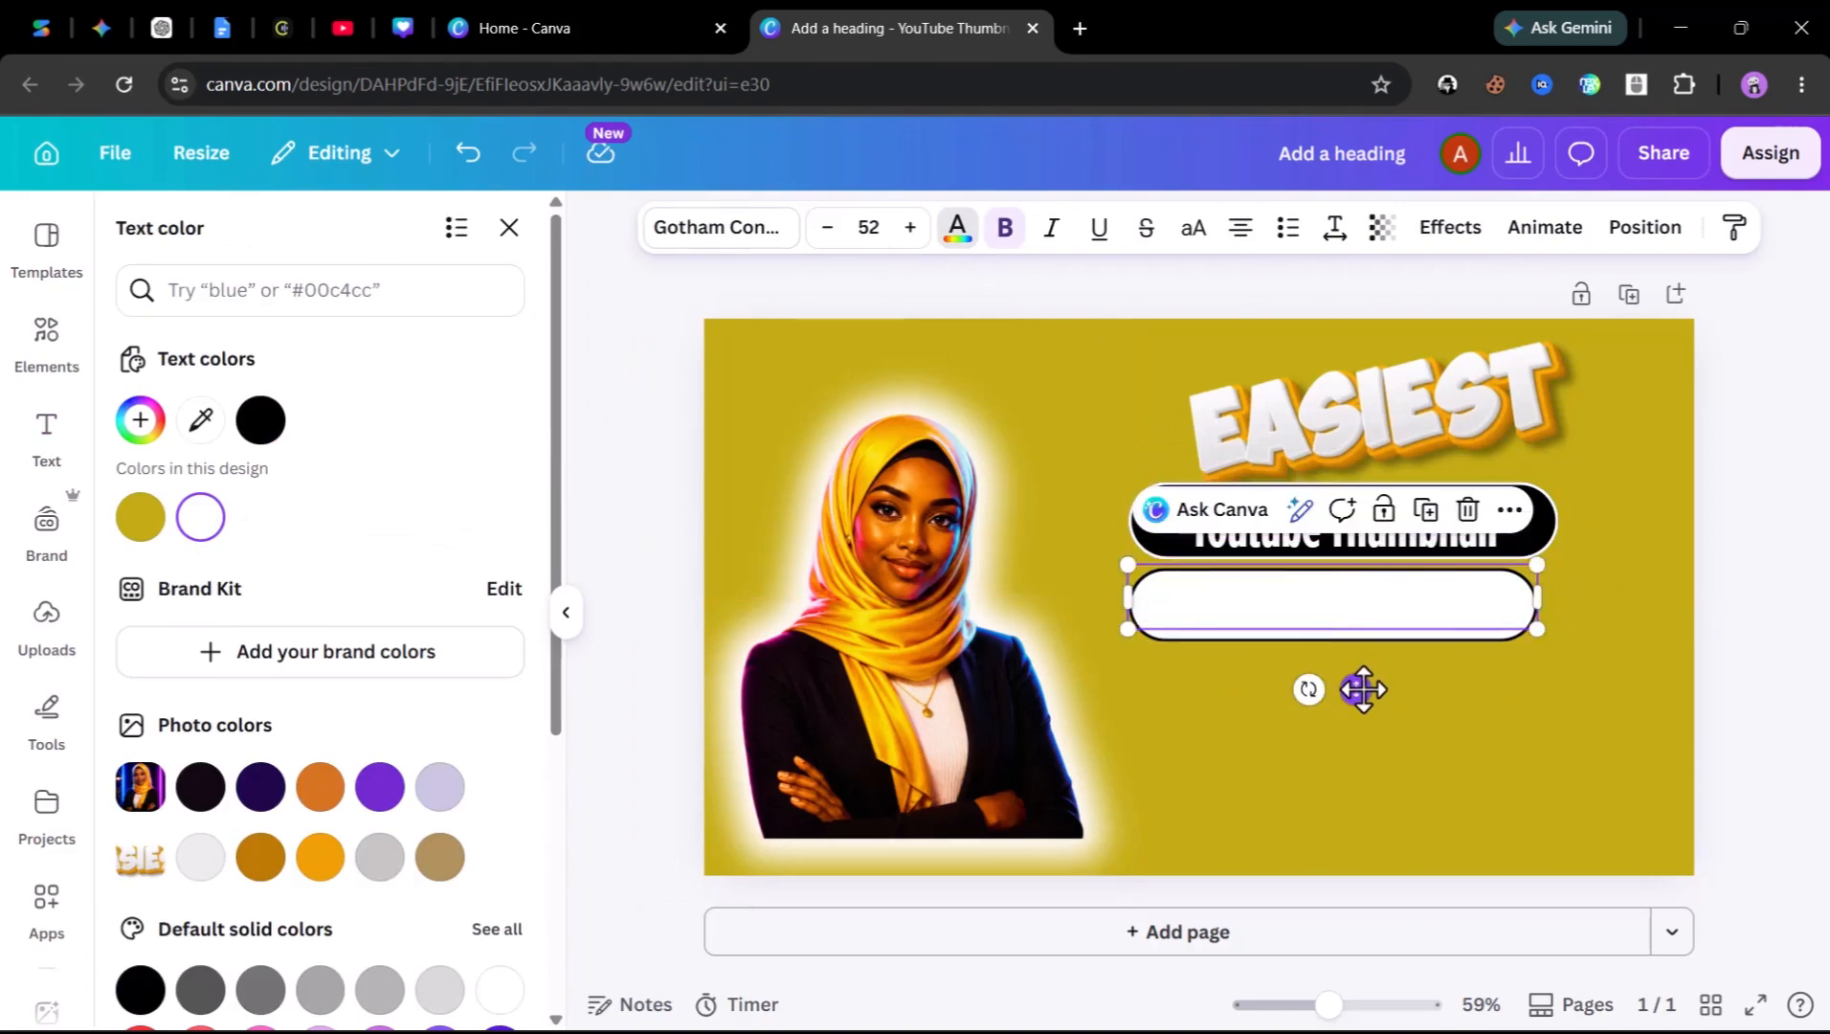
pyautogui.click(720, 227)
pyautogui.click(278, 481)
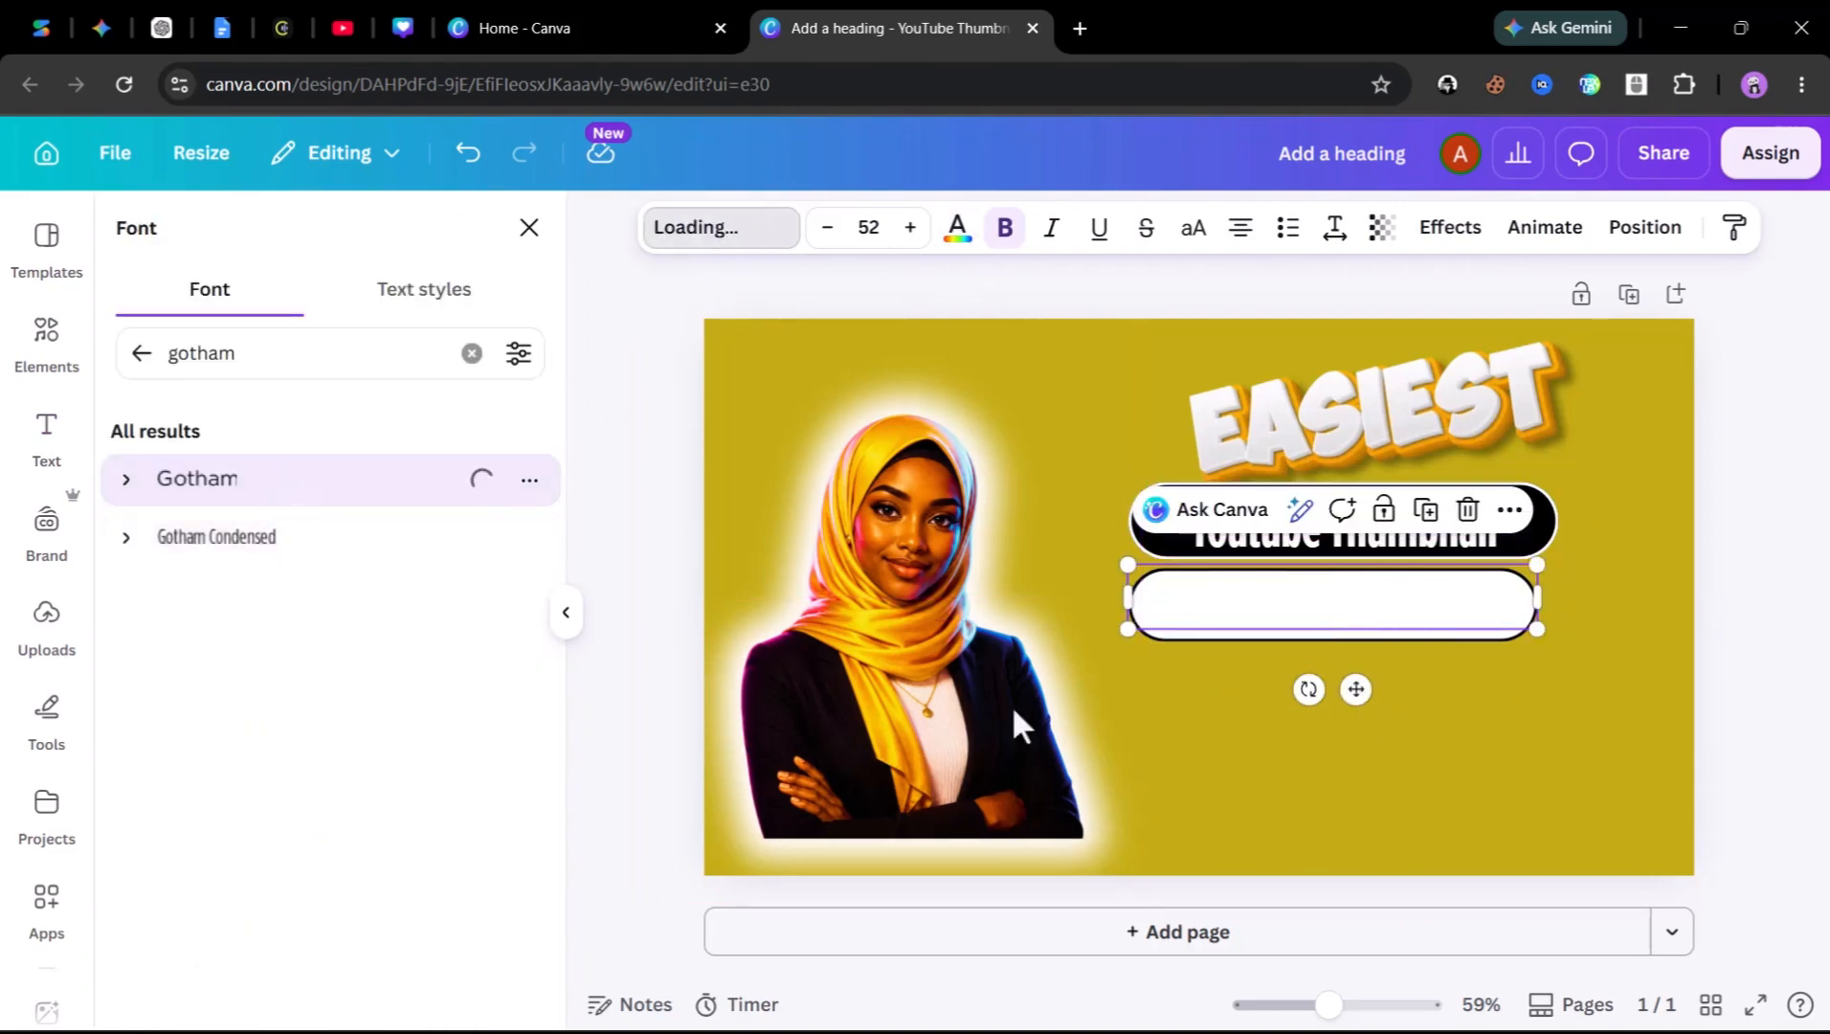
pyautogui.moveTo(1511, 686); pyautogui.dragTo(1527, 631)
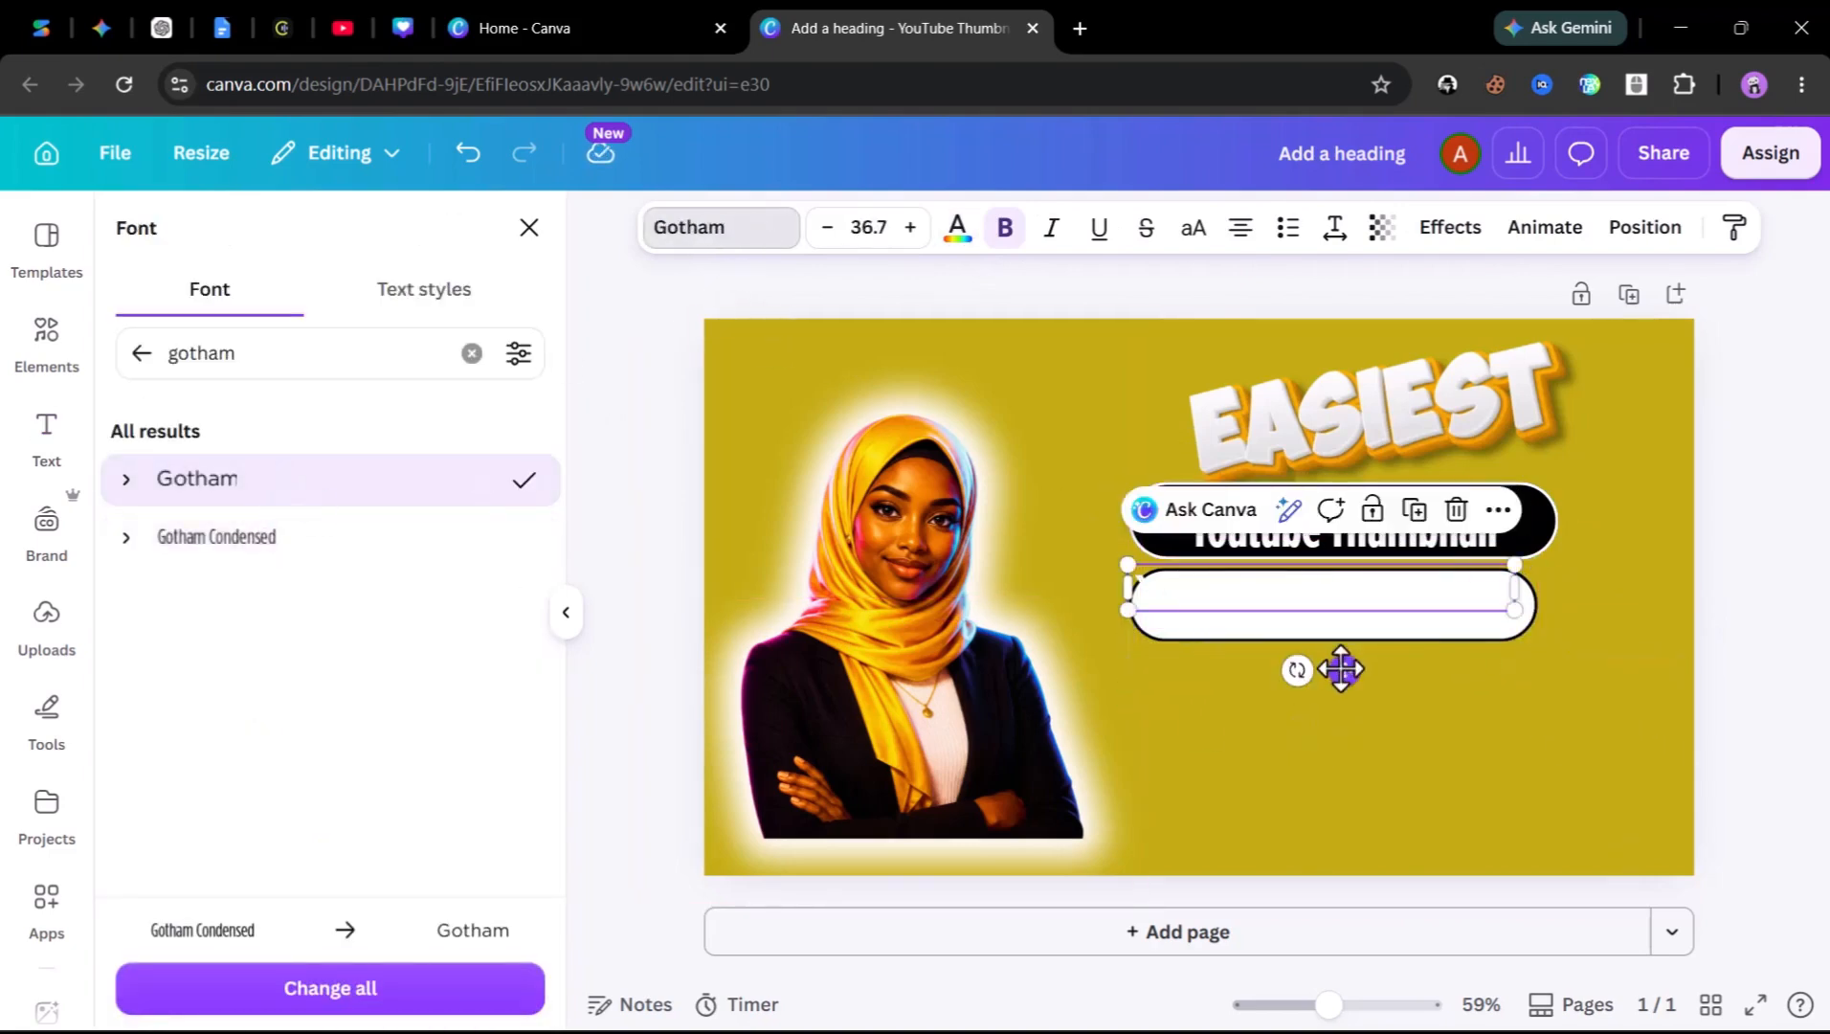
pyautogui.click(957, 230)
# Tilt both bars with their text slightly upward to the right, enlarge them and position them beneath the EASIEST title
pyautogui.keyDown('shift'); pyautogui.click(1532, 522); pyautogui.keyUp('shift')
pyautogui.moveTo(1620, 553); pyautogui.dragTo(1630, 545)
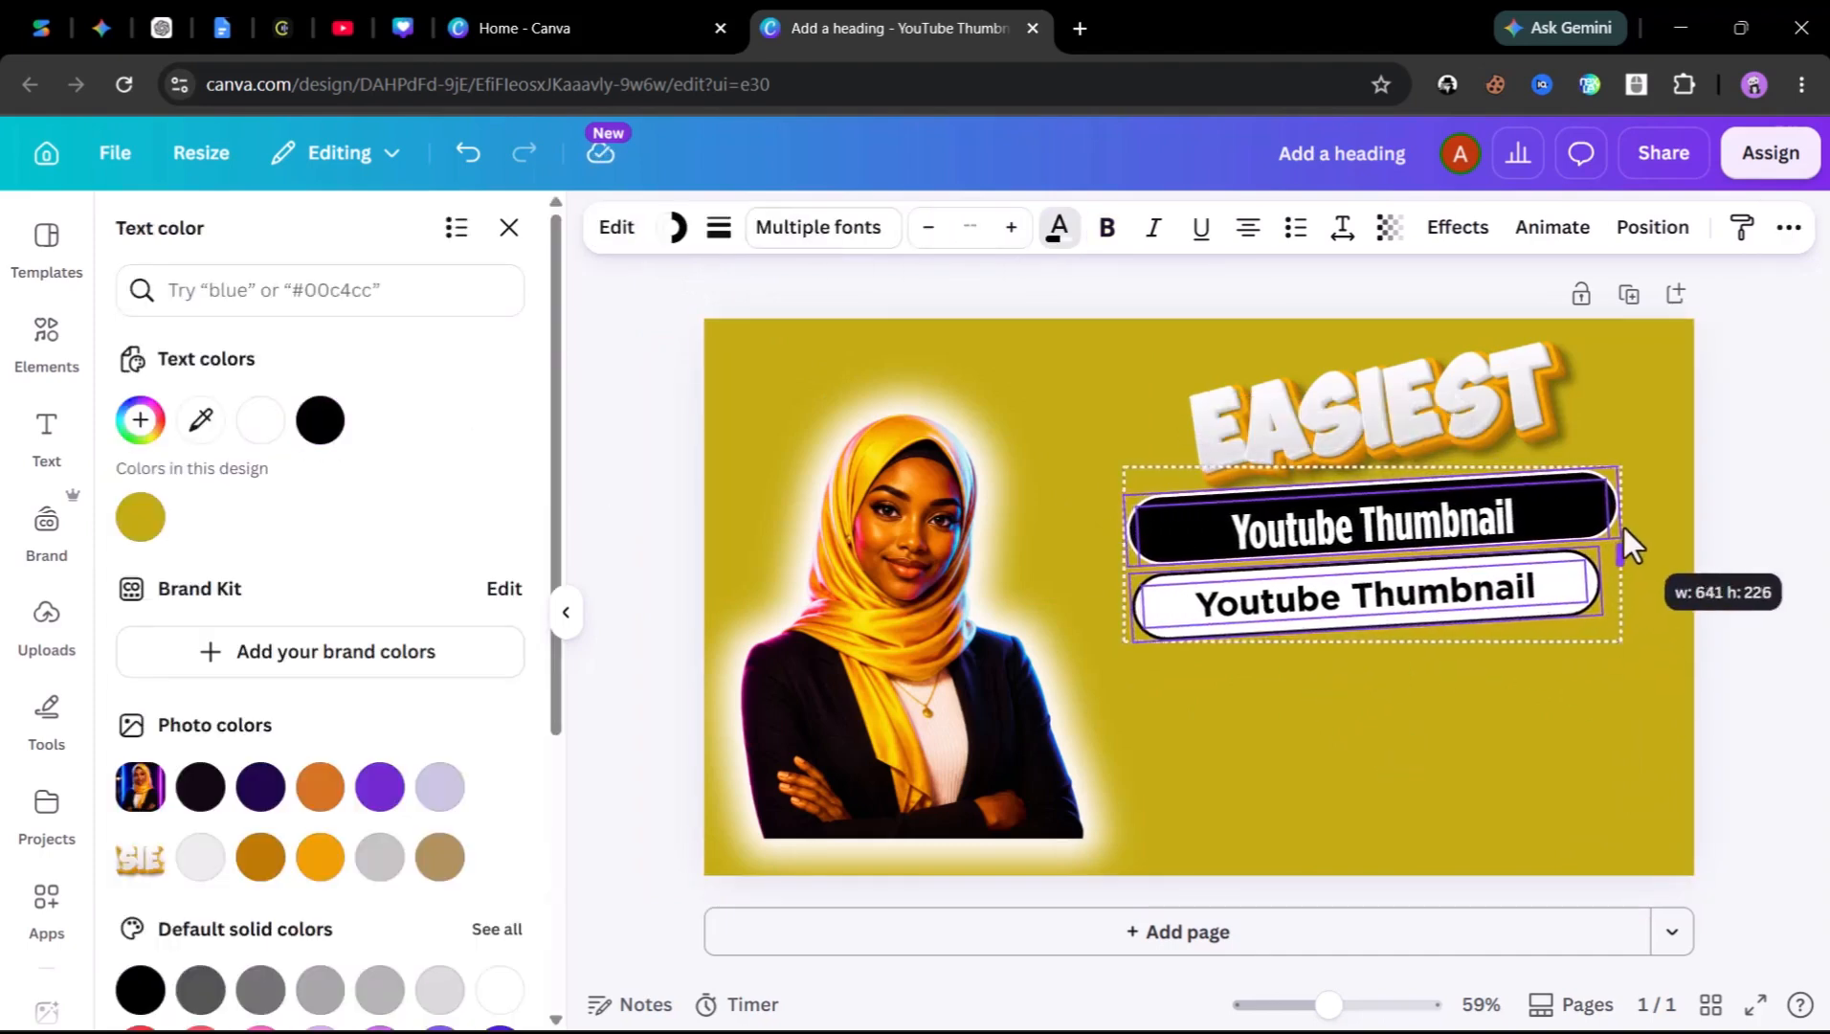
pyautogui.moveTo(1129, 636); pyautogui.dragTo(1157, 612)
pyautogui.click(1544, 654)
pyautogui.click(1372, 593)
pyautogui.moveTo(1373, 593); pyautogui.dragTo(1456, 585)
pyautogui.click(1120, 670)
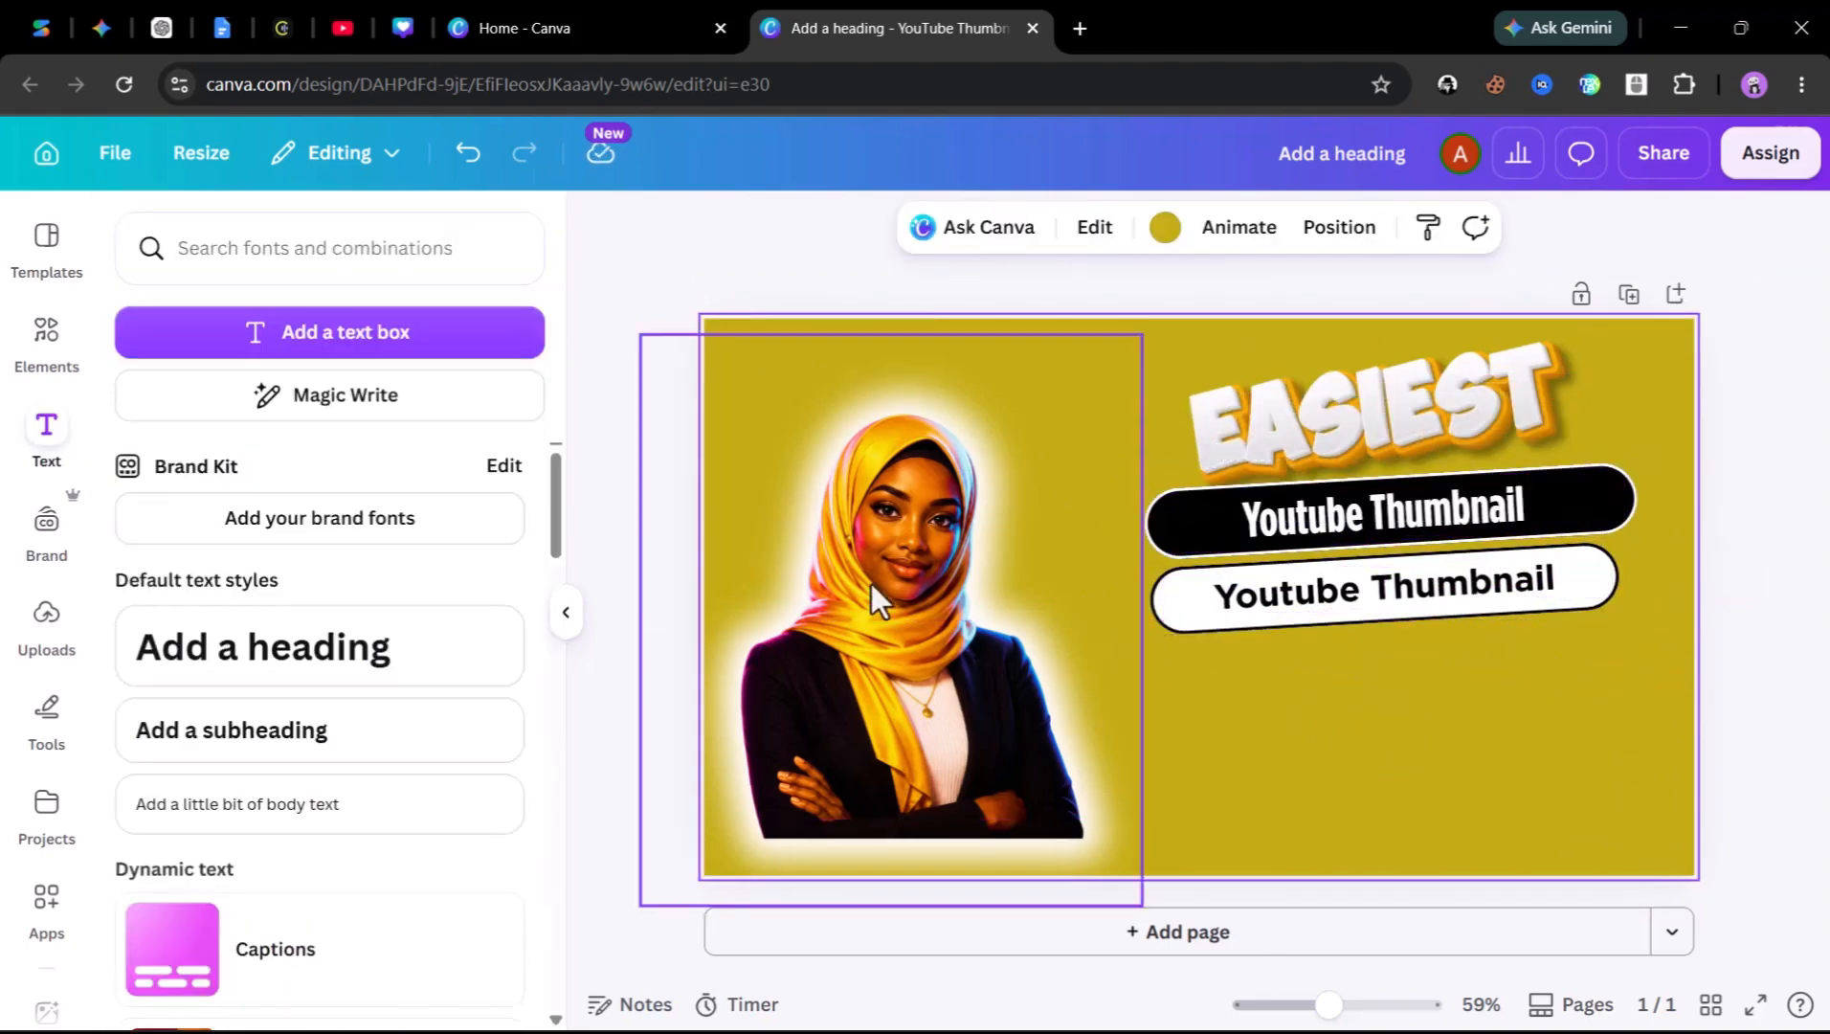
# Add the uploaded pink "Fastest Way to Download YouTube Videos" thumbnail image to the page
pyautogui.click(46, 617)
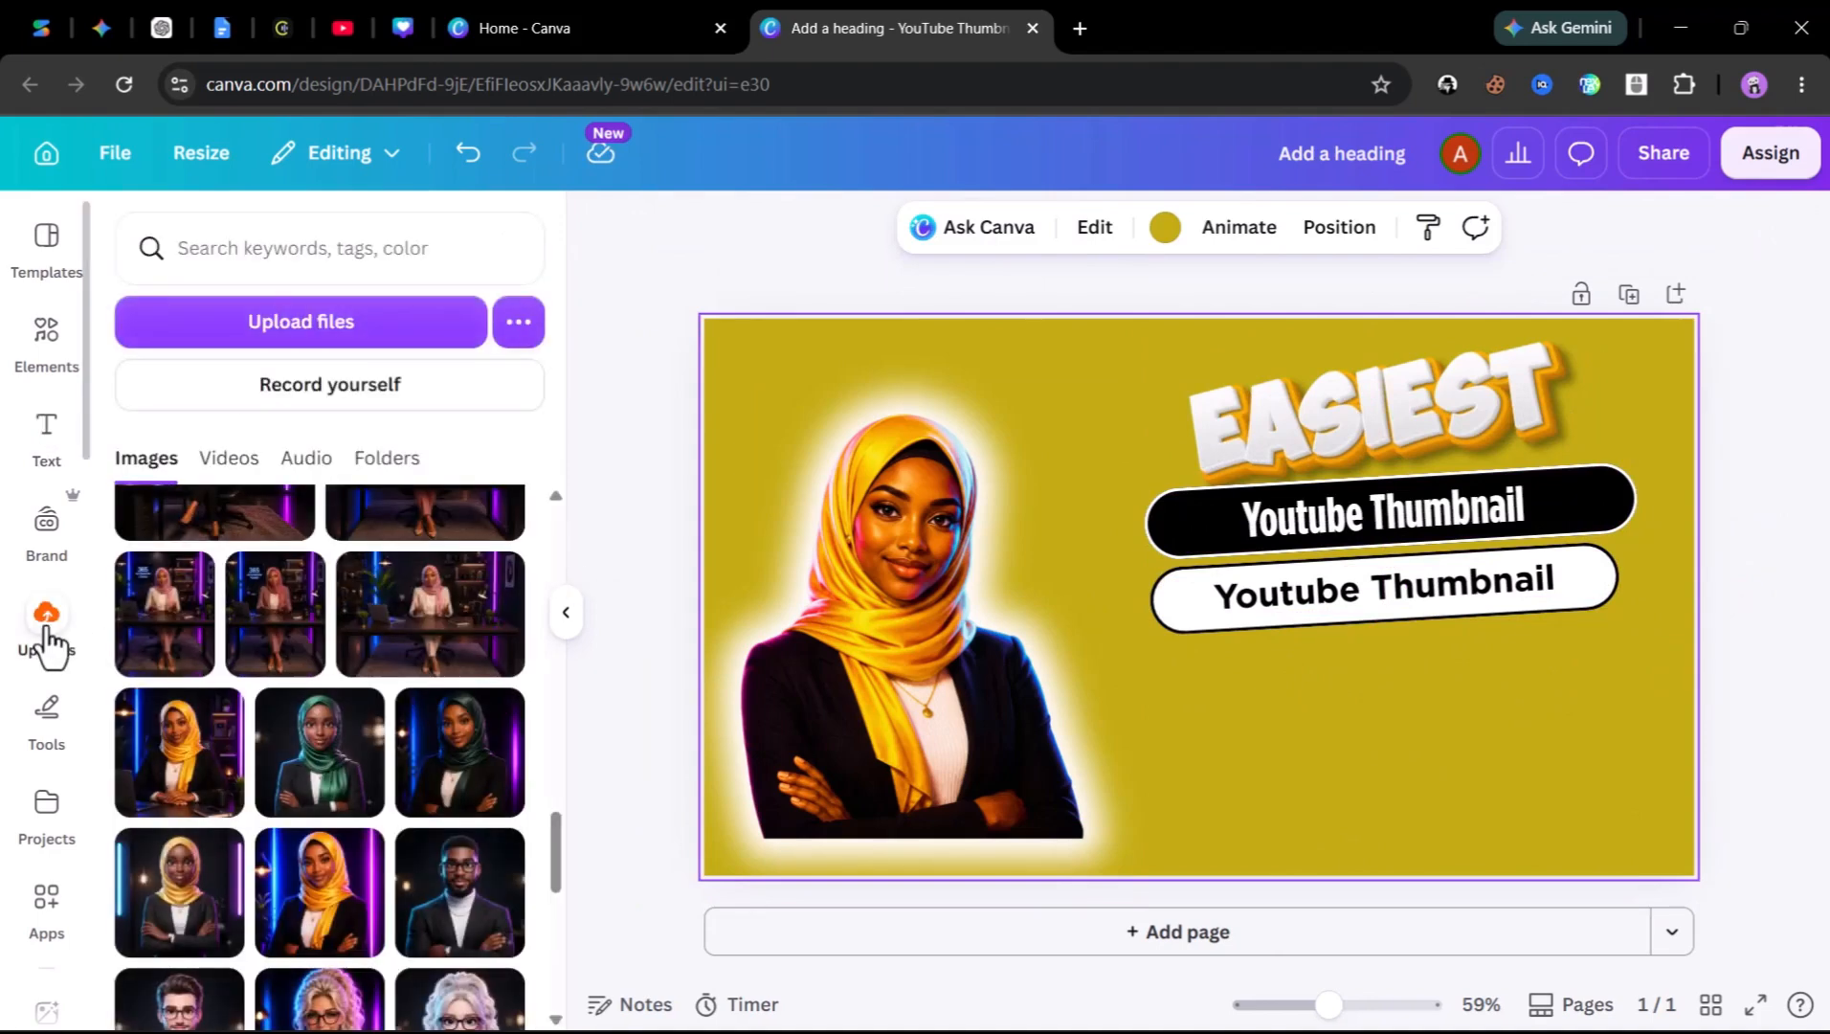
pyautogui.scroll(10, 330, 761)
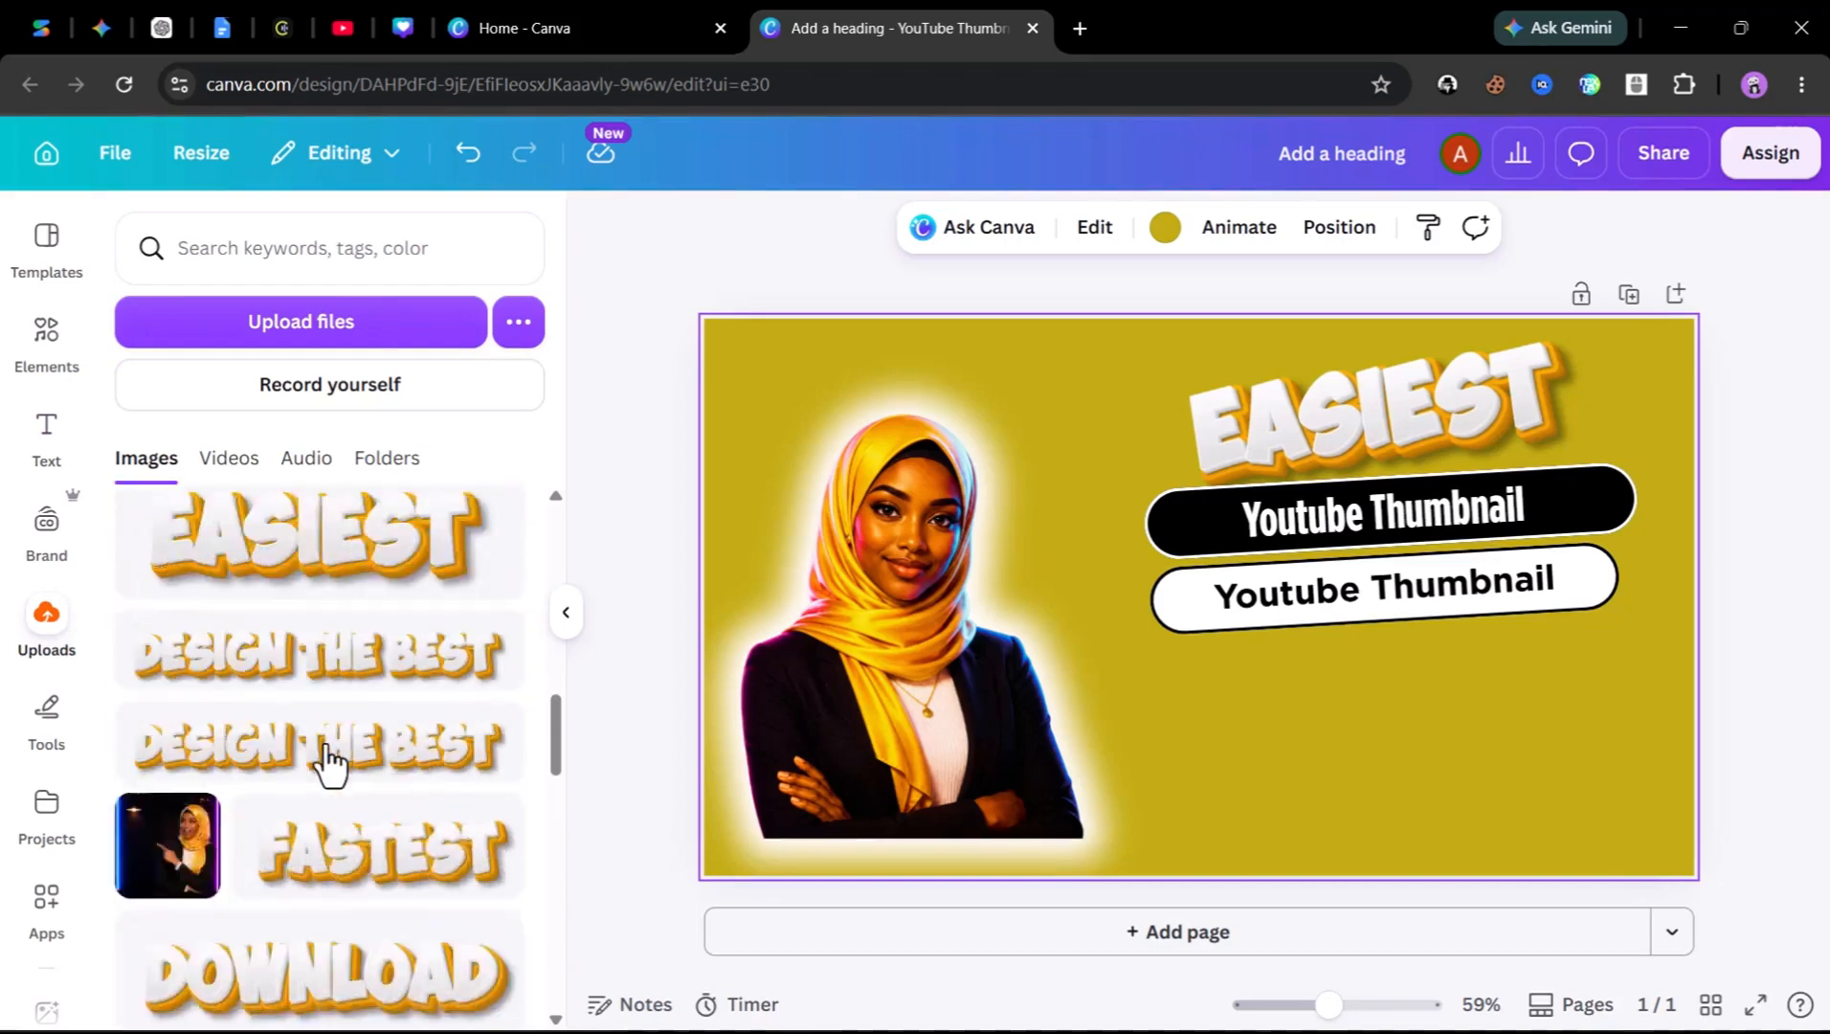
pyautogui.click(204, 786)
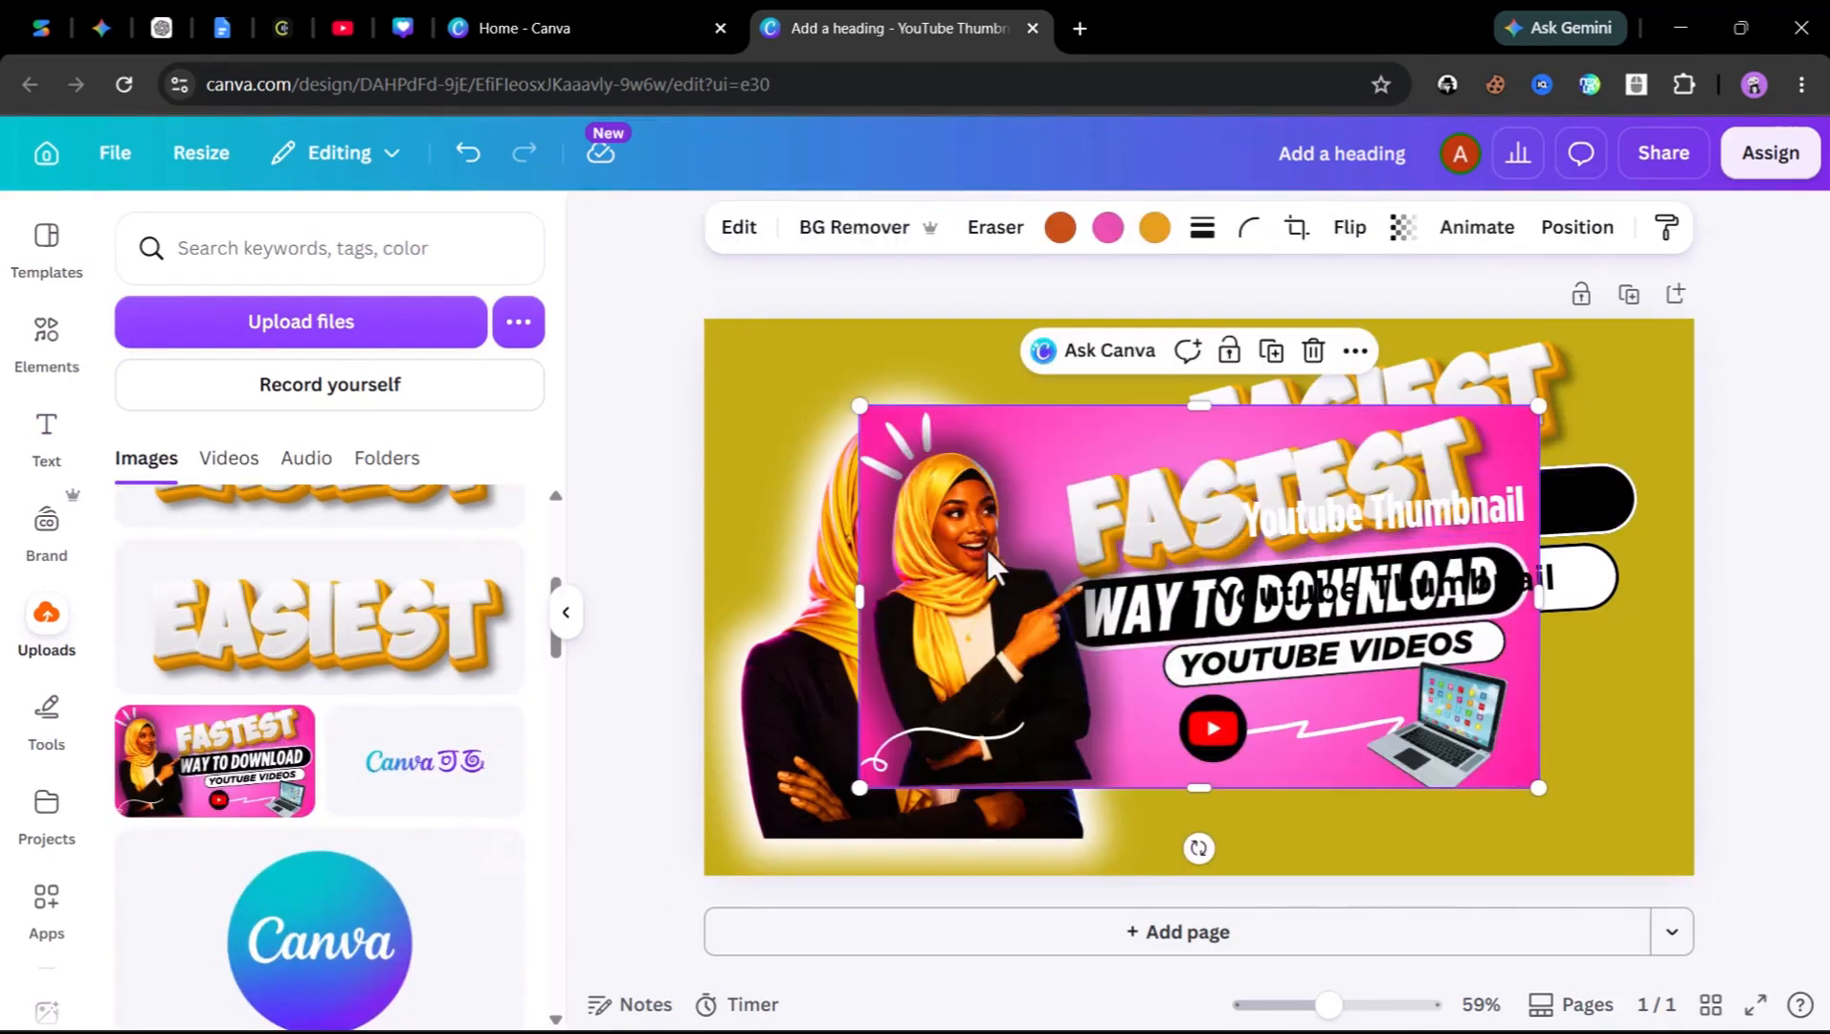
# Give the pink thumbnail image a solid black border with stroke weight 10 and a corner rounding of 47
pyautogui.click(1203, 230)
pyautogui.click(1129, 309)
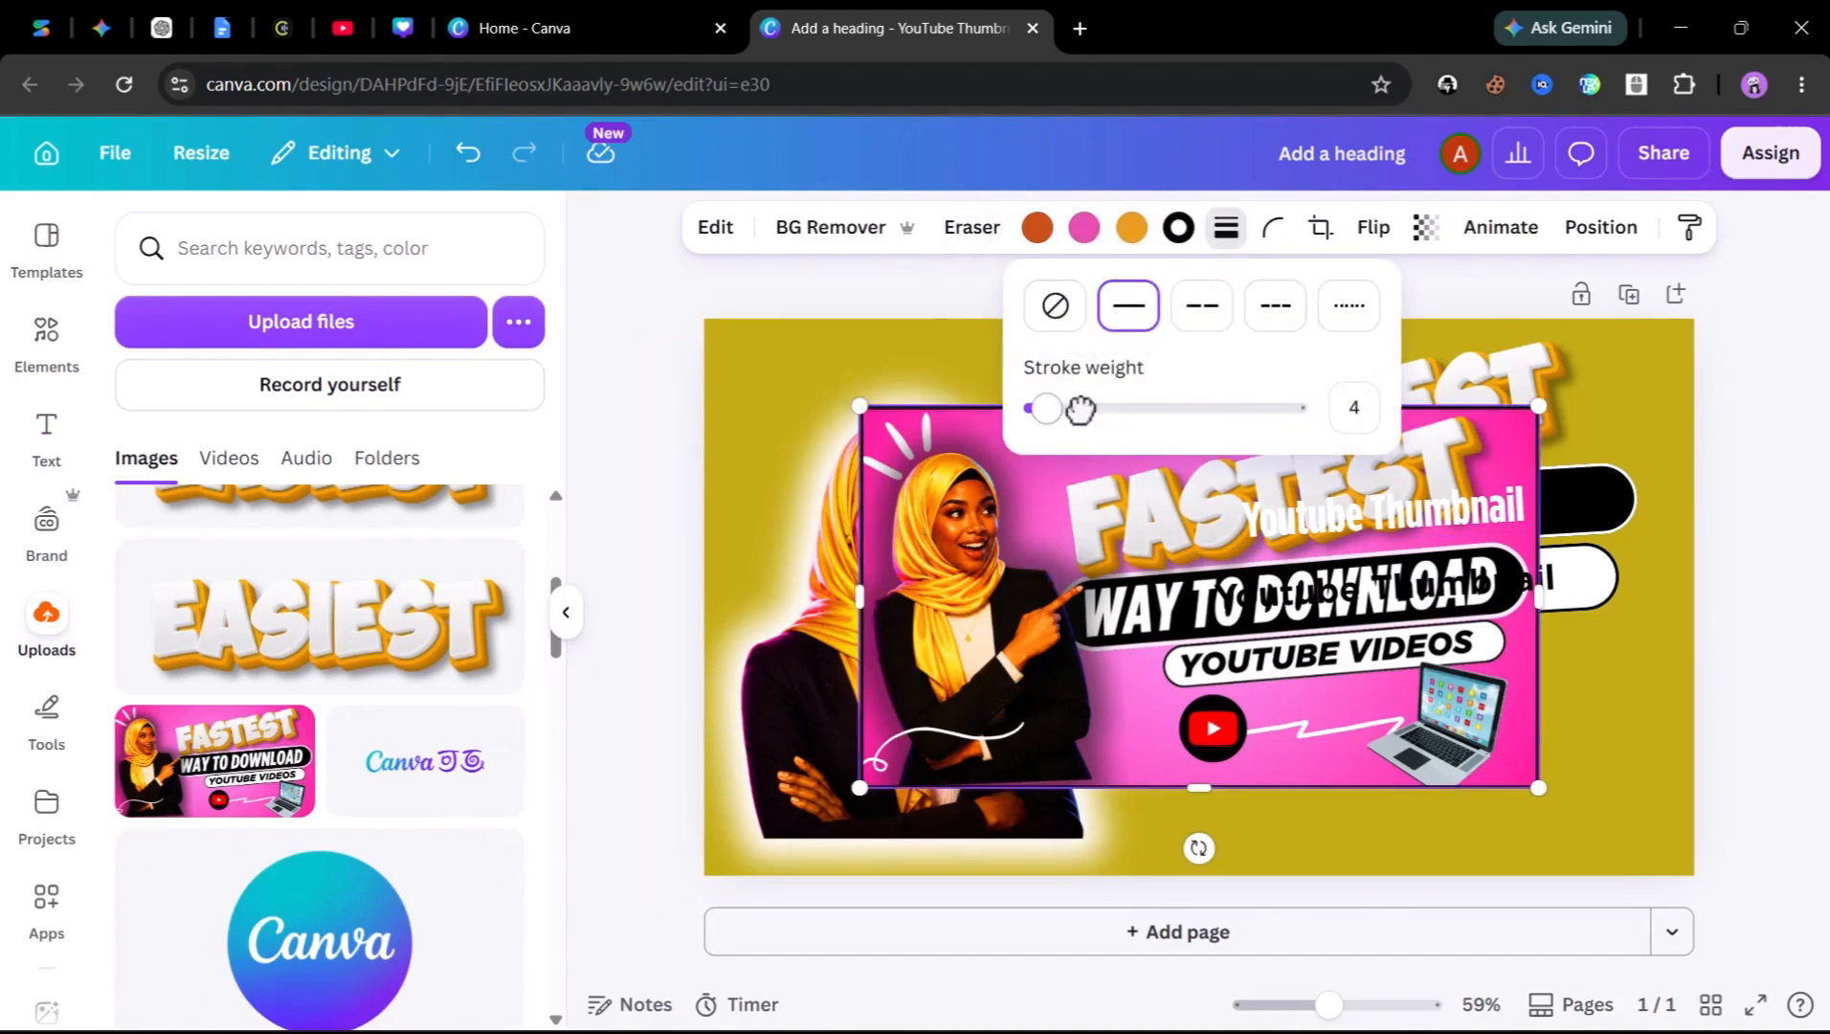
pyautogui.moveTo(1045, 409); pyautogui.dragTo(1061, 414)
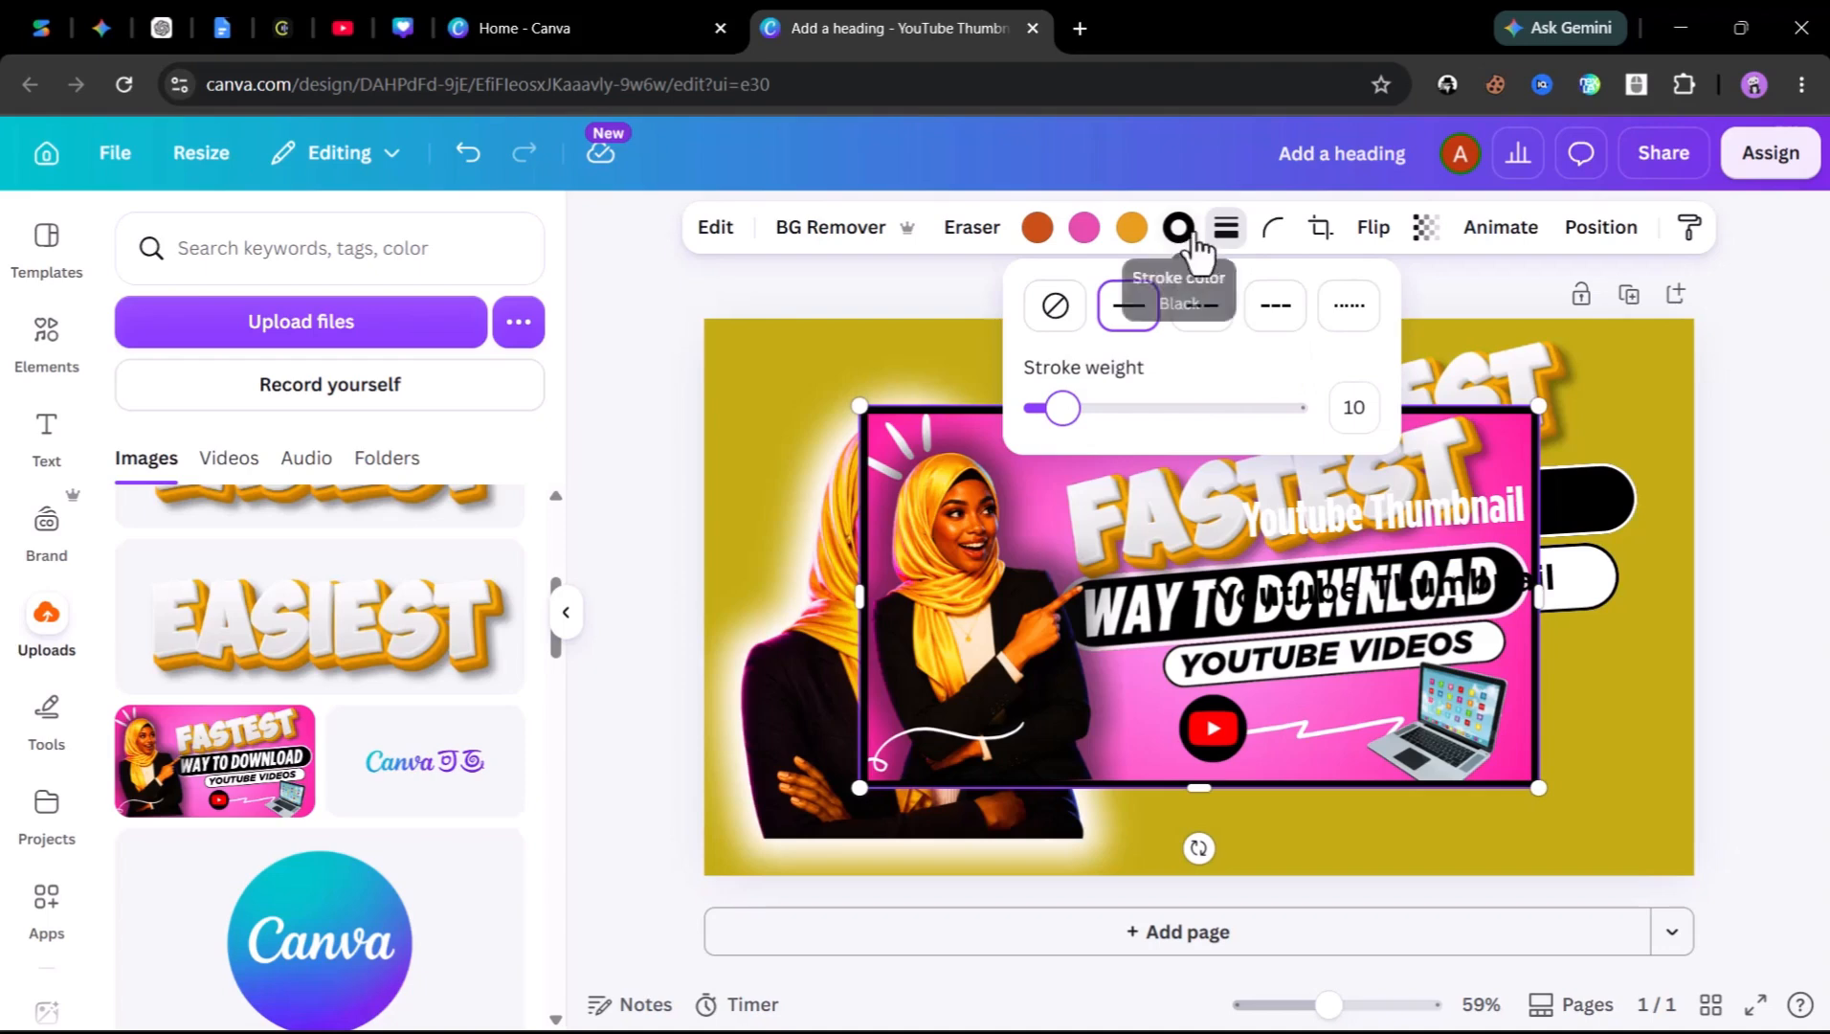
pyautogui.click(1273, 228)
pyautogui.click(1208, 335)
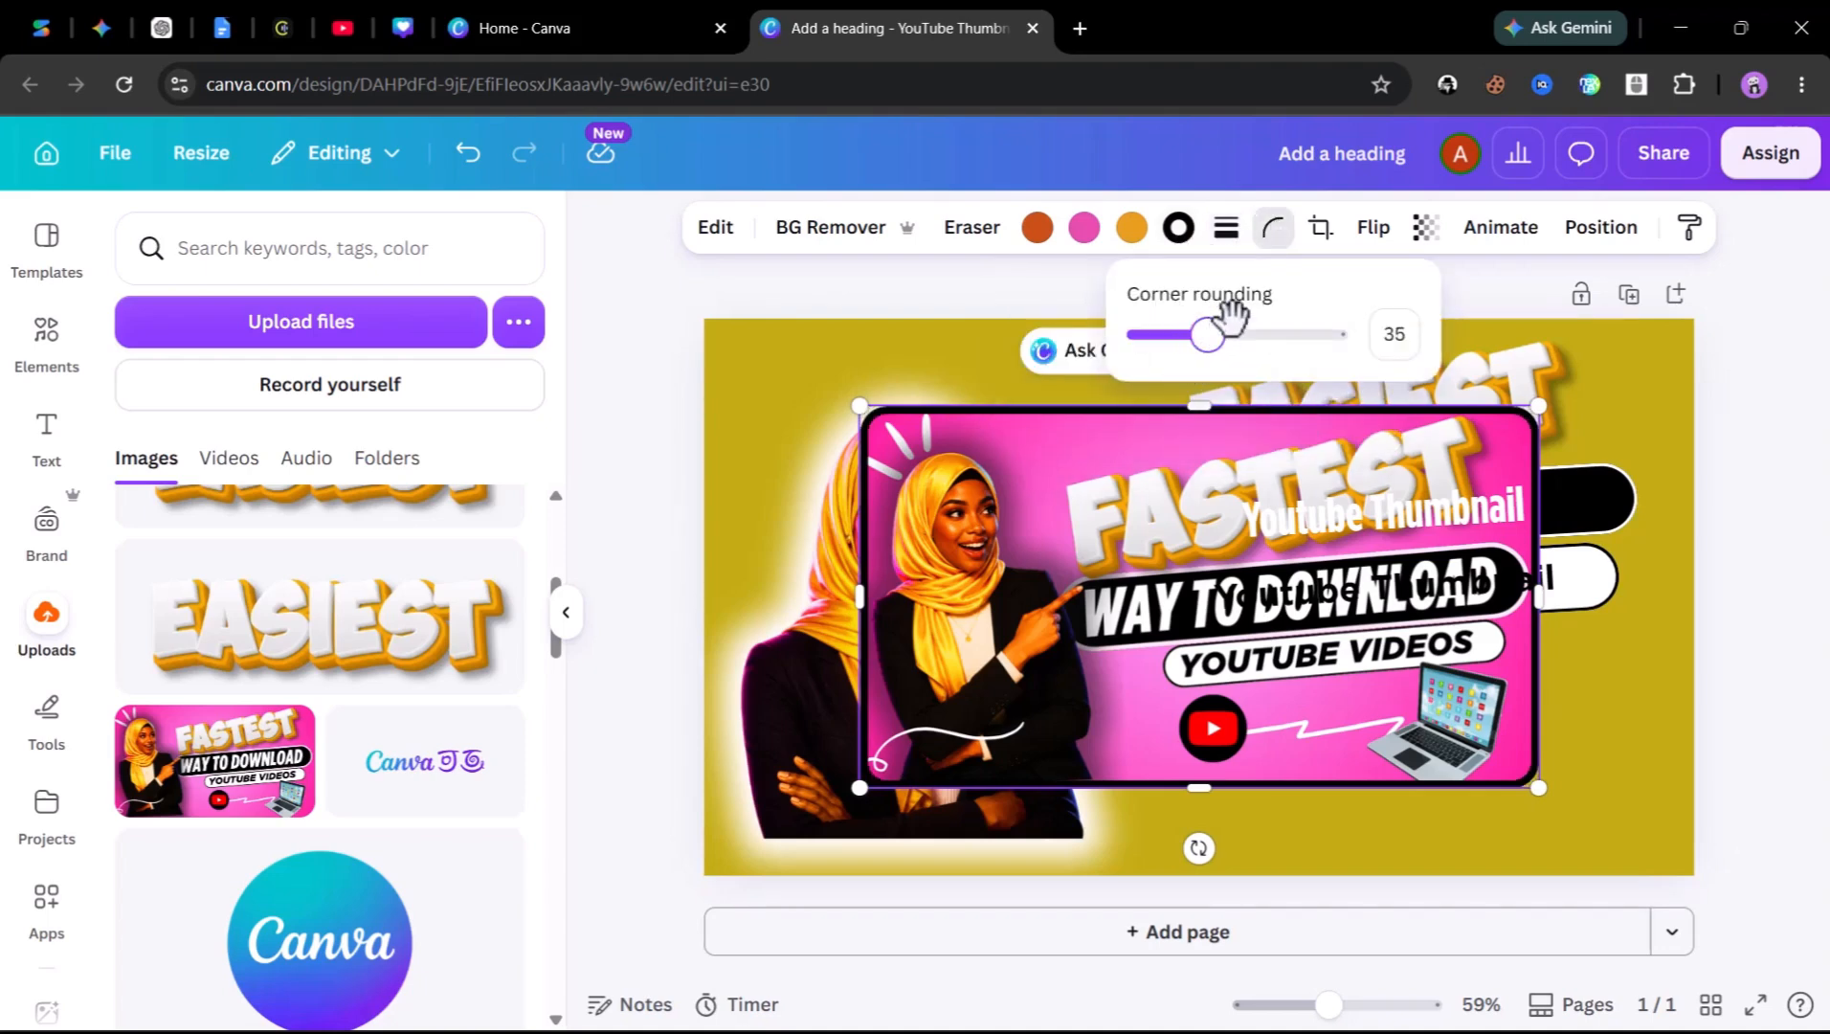
pyautogui.moveTo(1215, 335); pyautogui.dragTo(1236, 339)
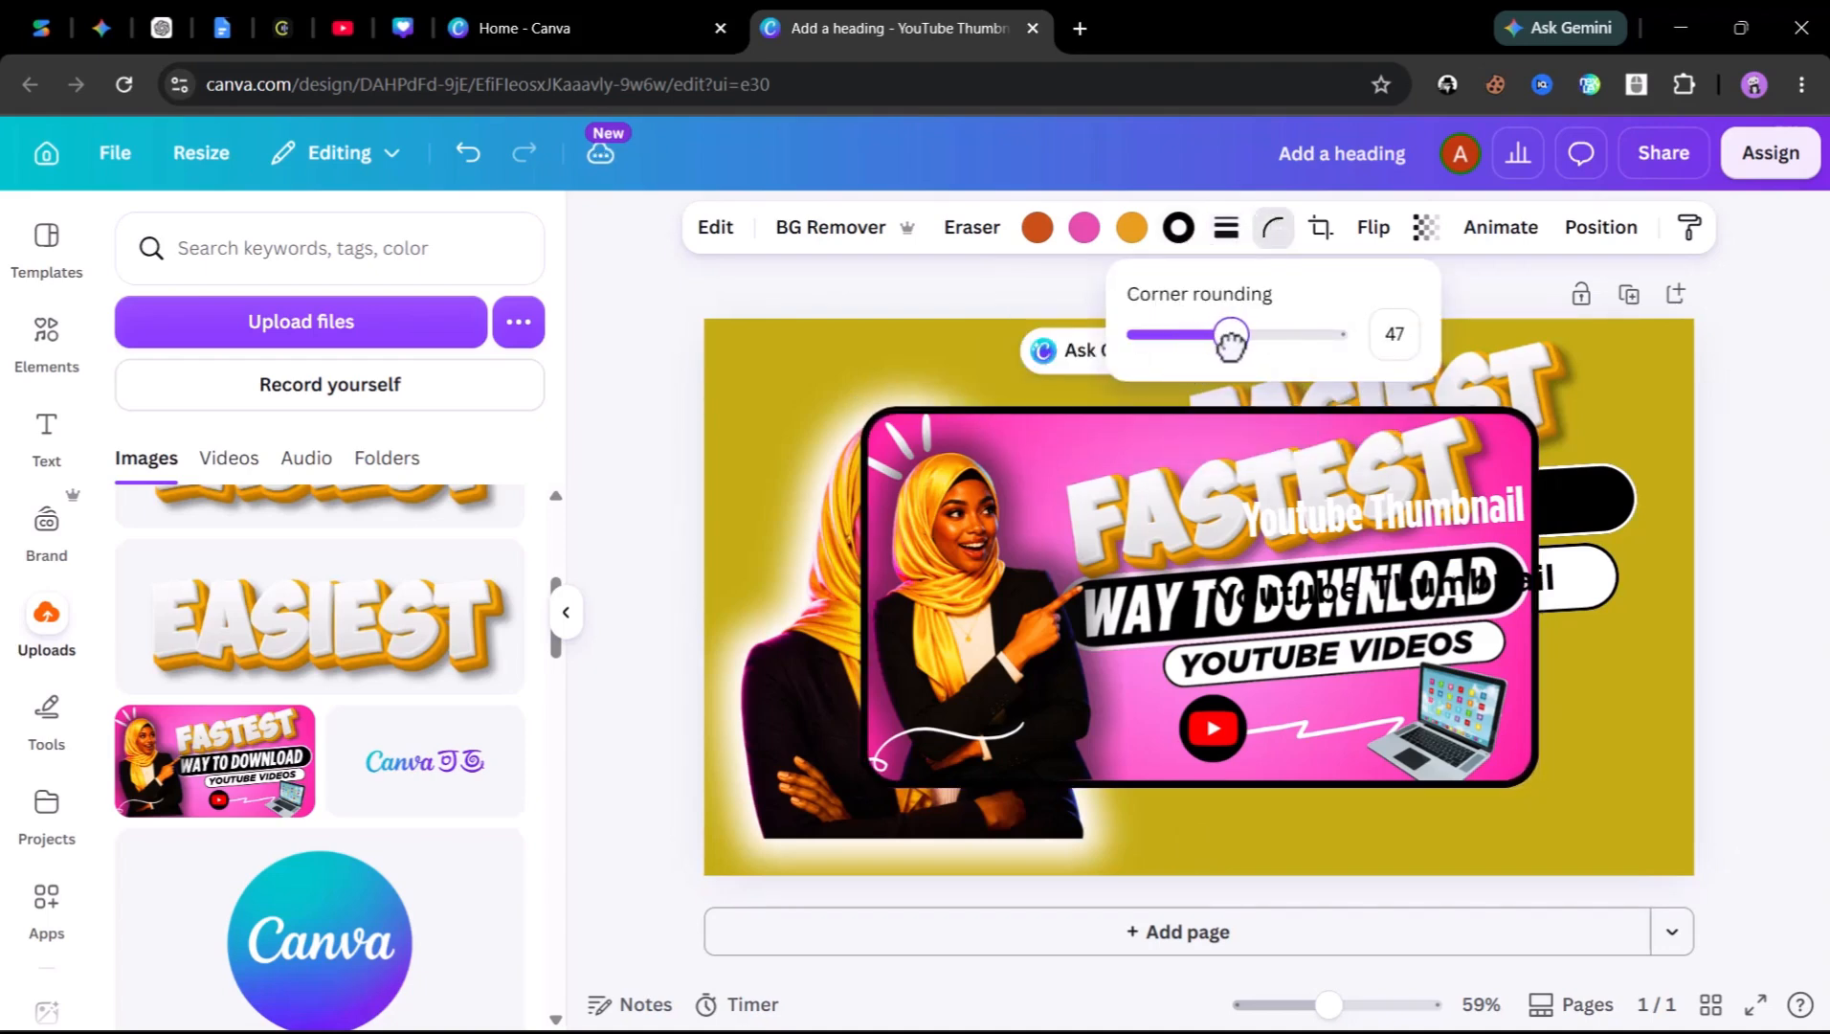
# Apply an Outline shadow to the pink thumbnail image in the colour #EEE6E6
pyautogui.click(710, 233)
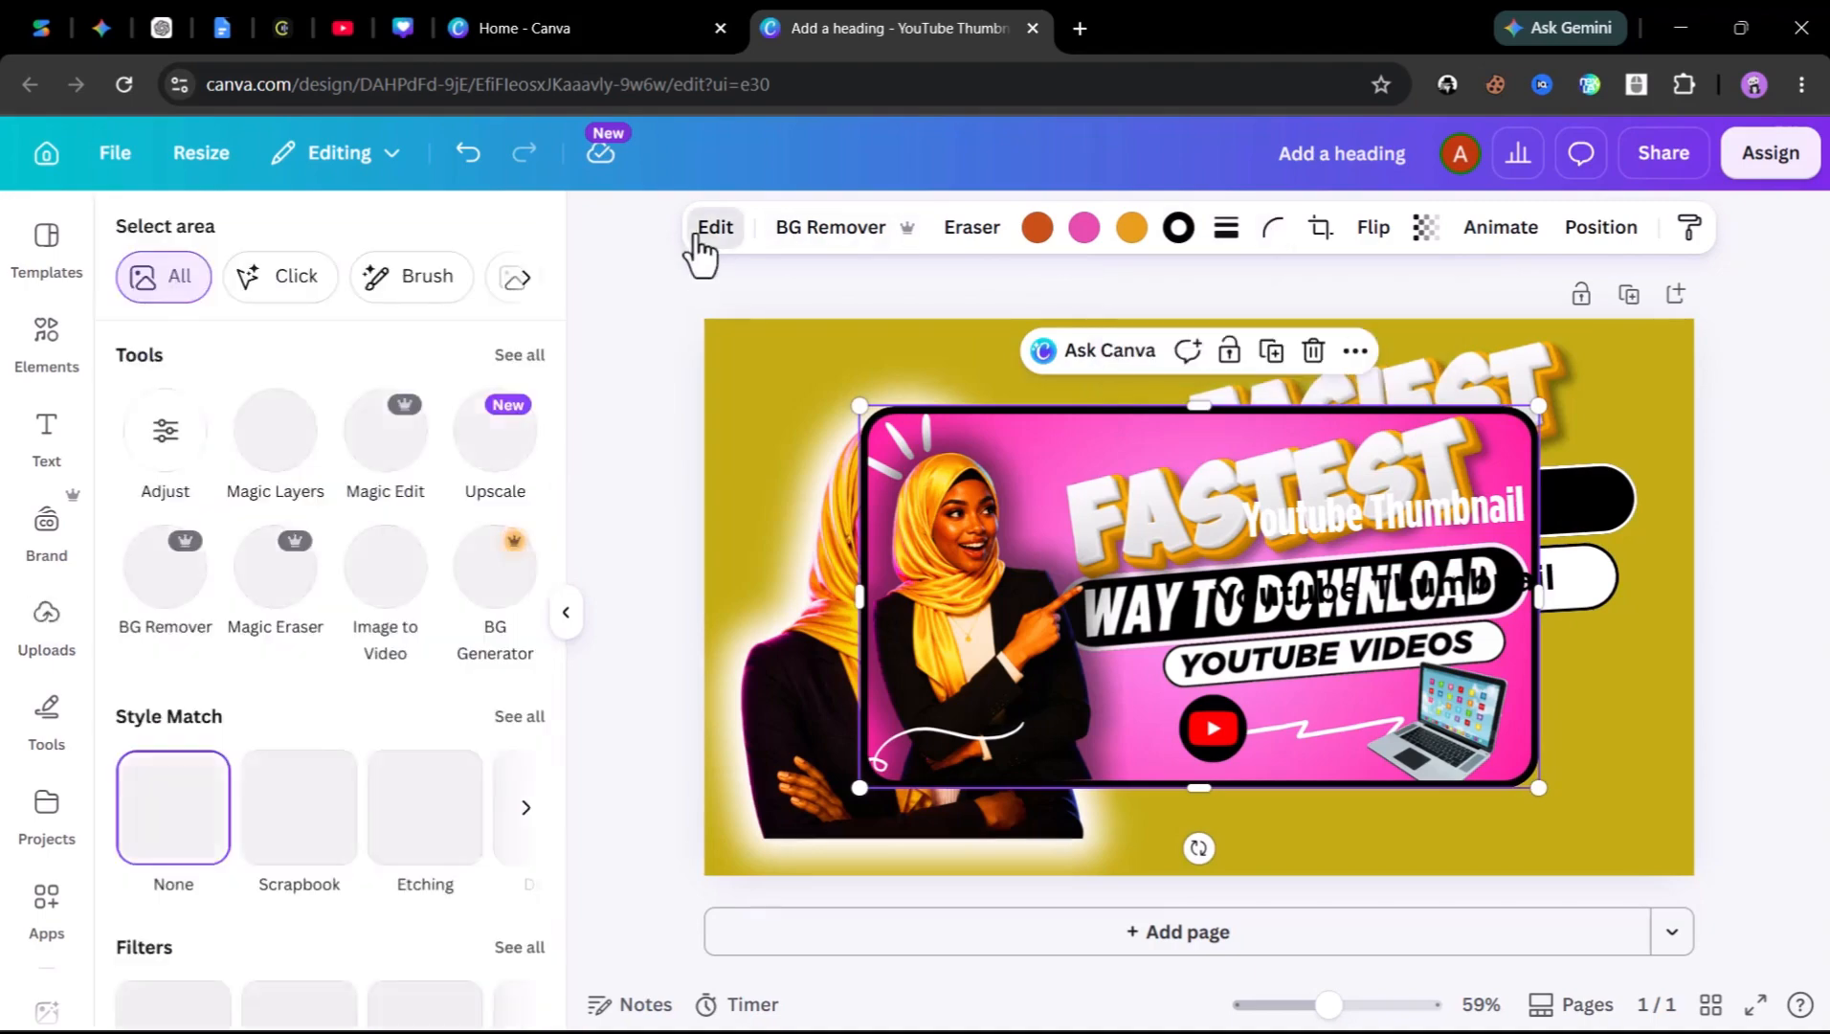
pyautogui.scroll(-7, 316, 660)
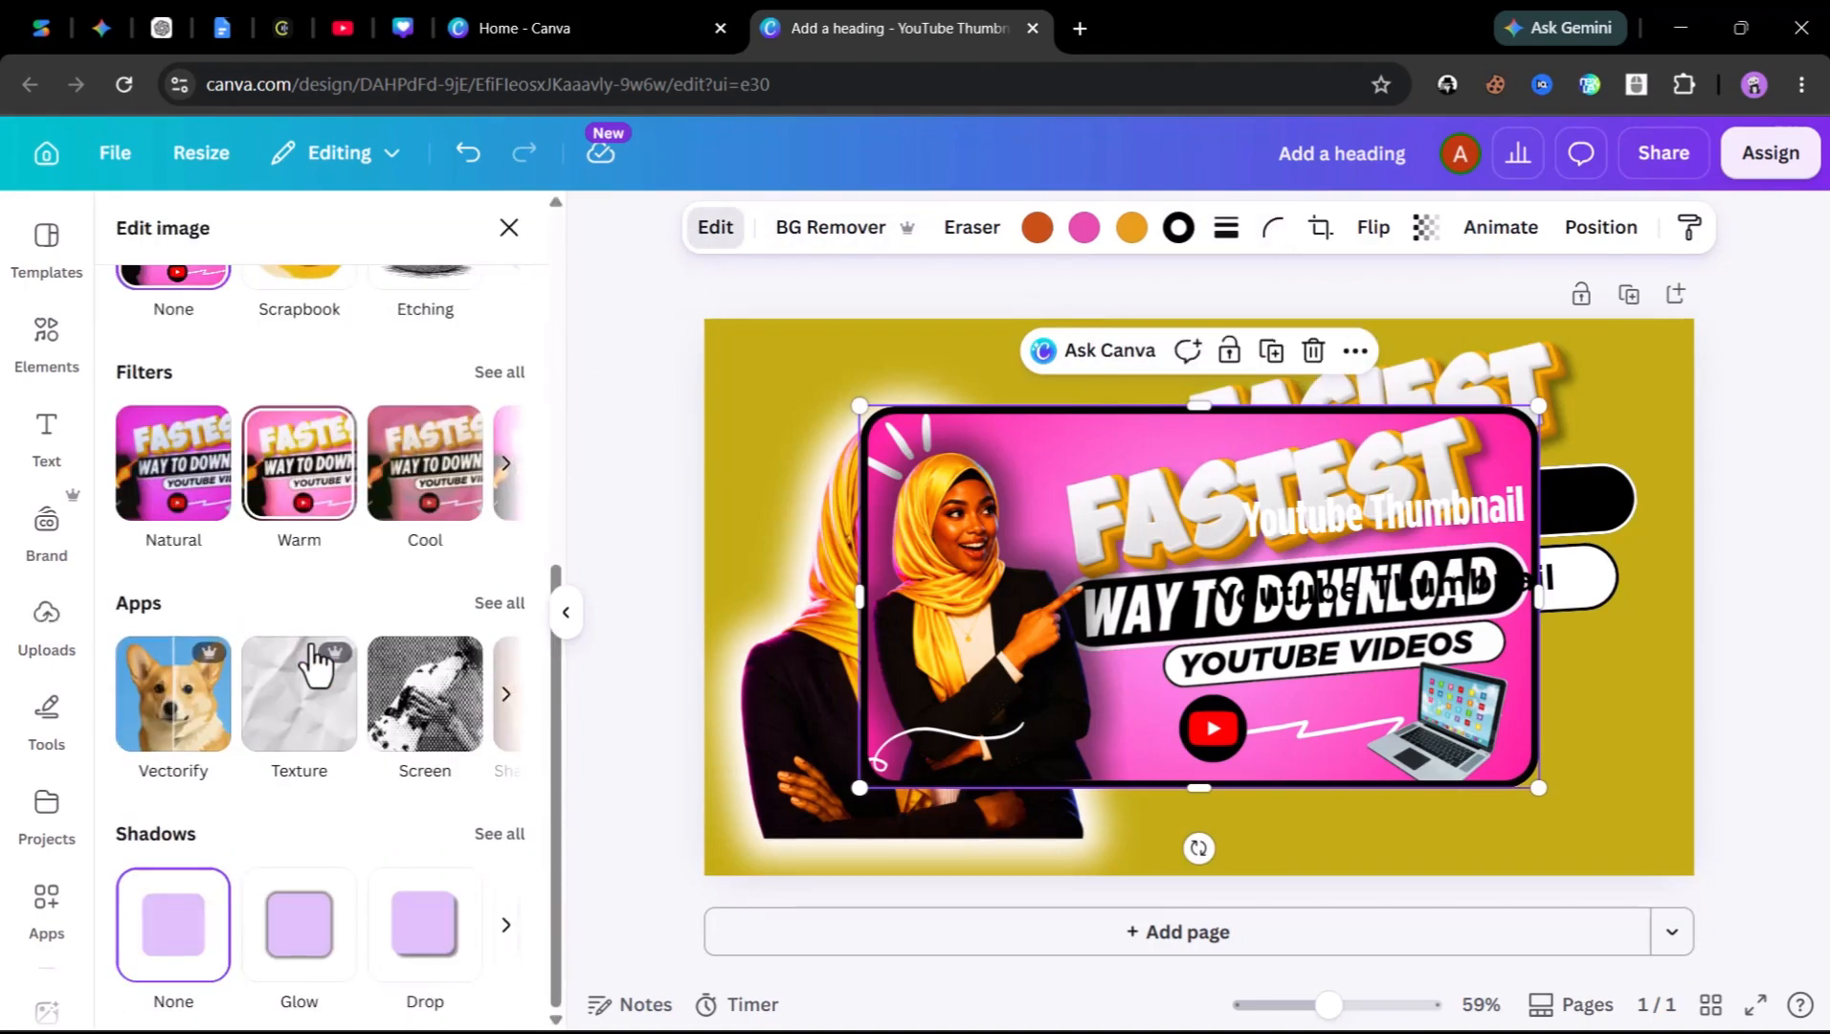
pyautogui.click(514, 835)
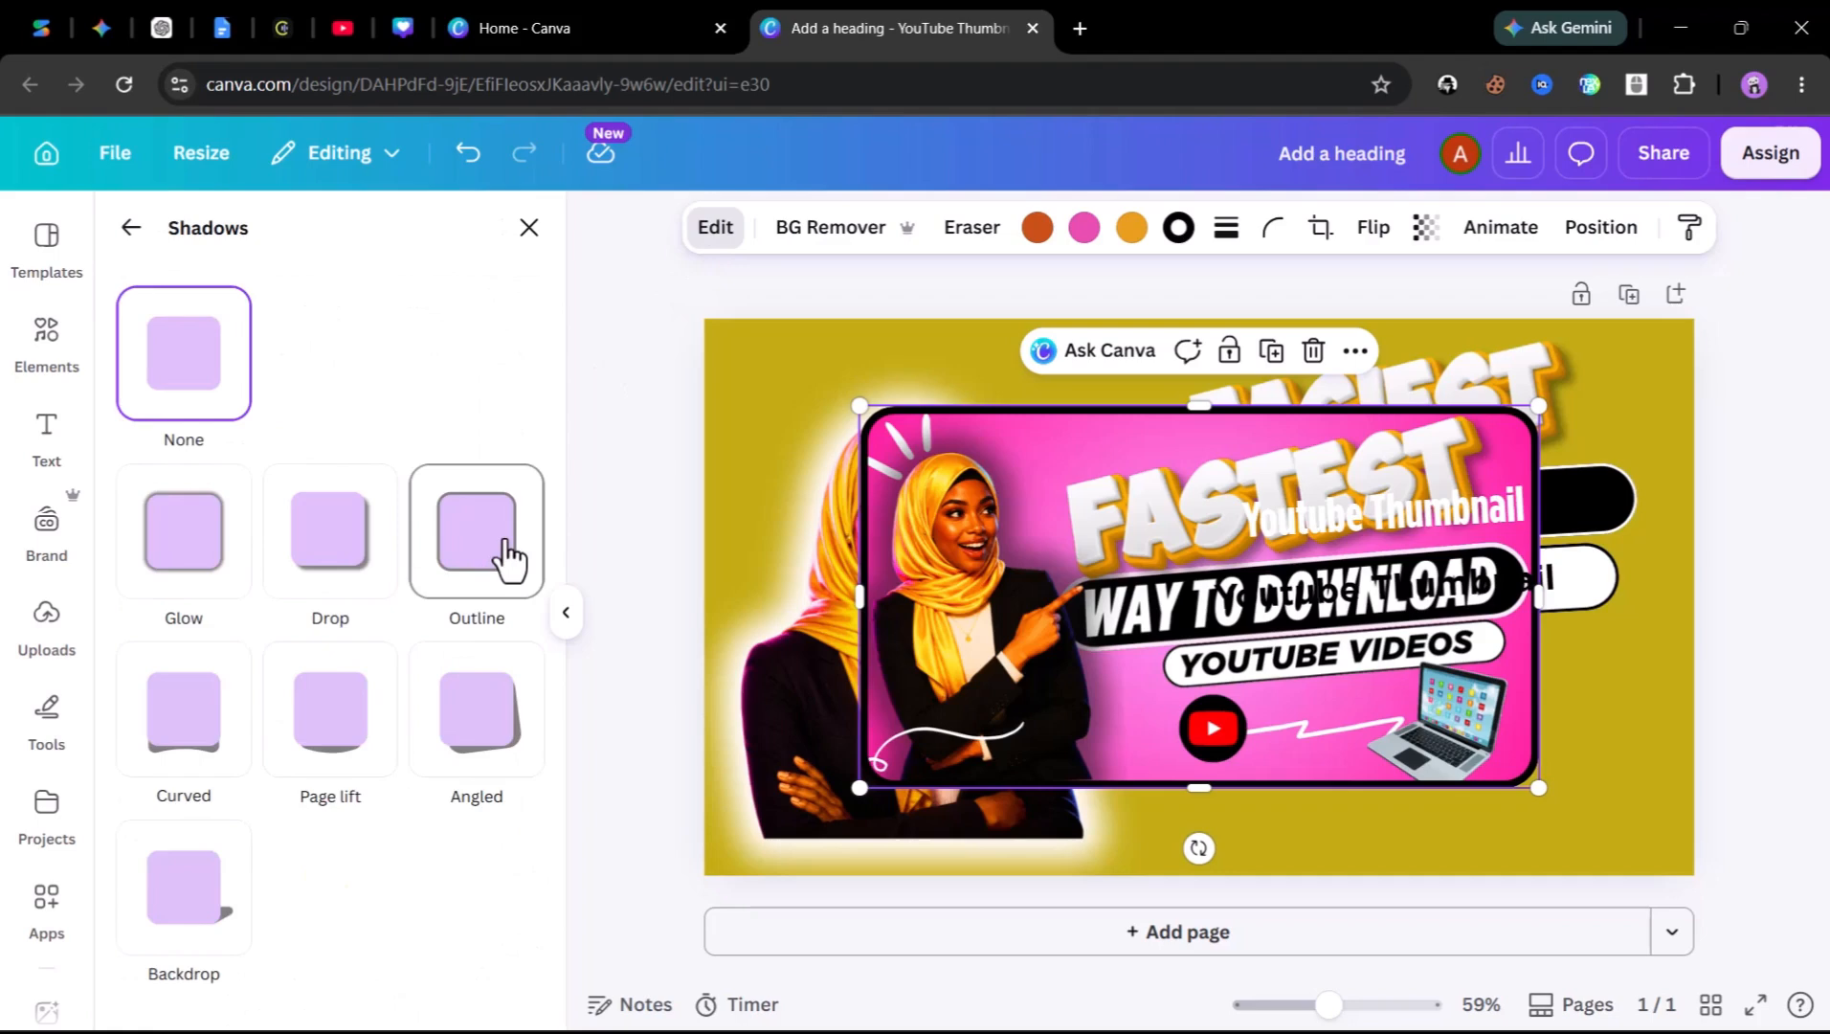
pyautogui.click(511, 561)
pyautogui.click(503, 751)
pyautogui.click(510, 454)
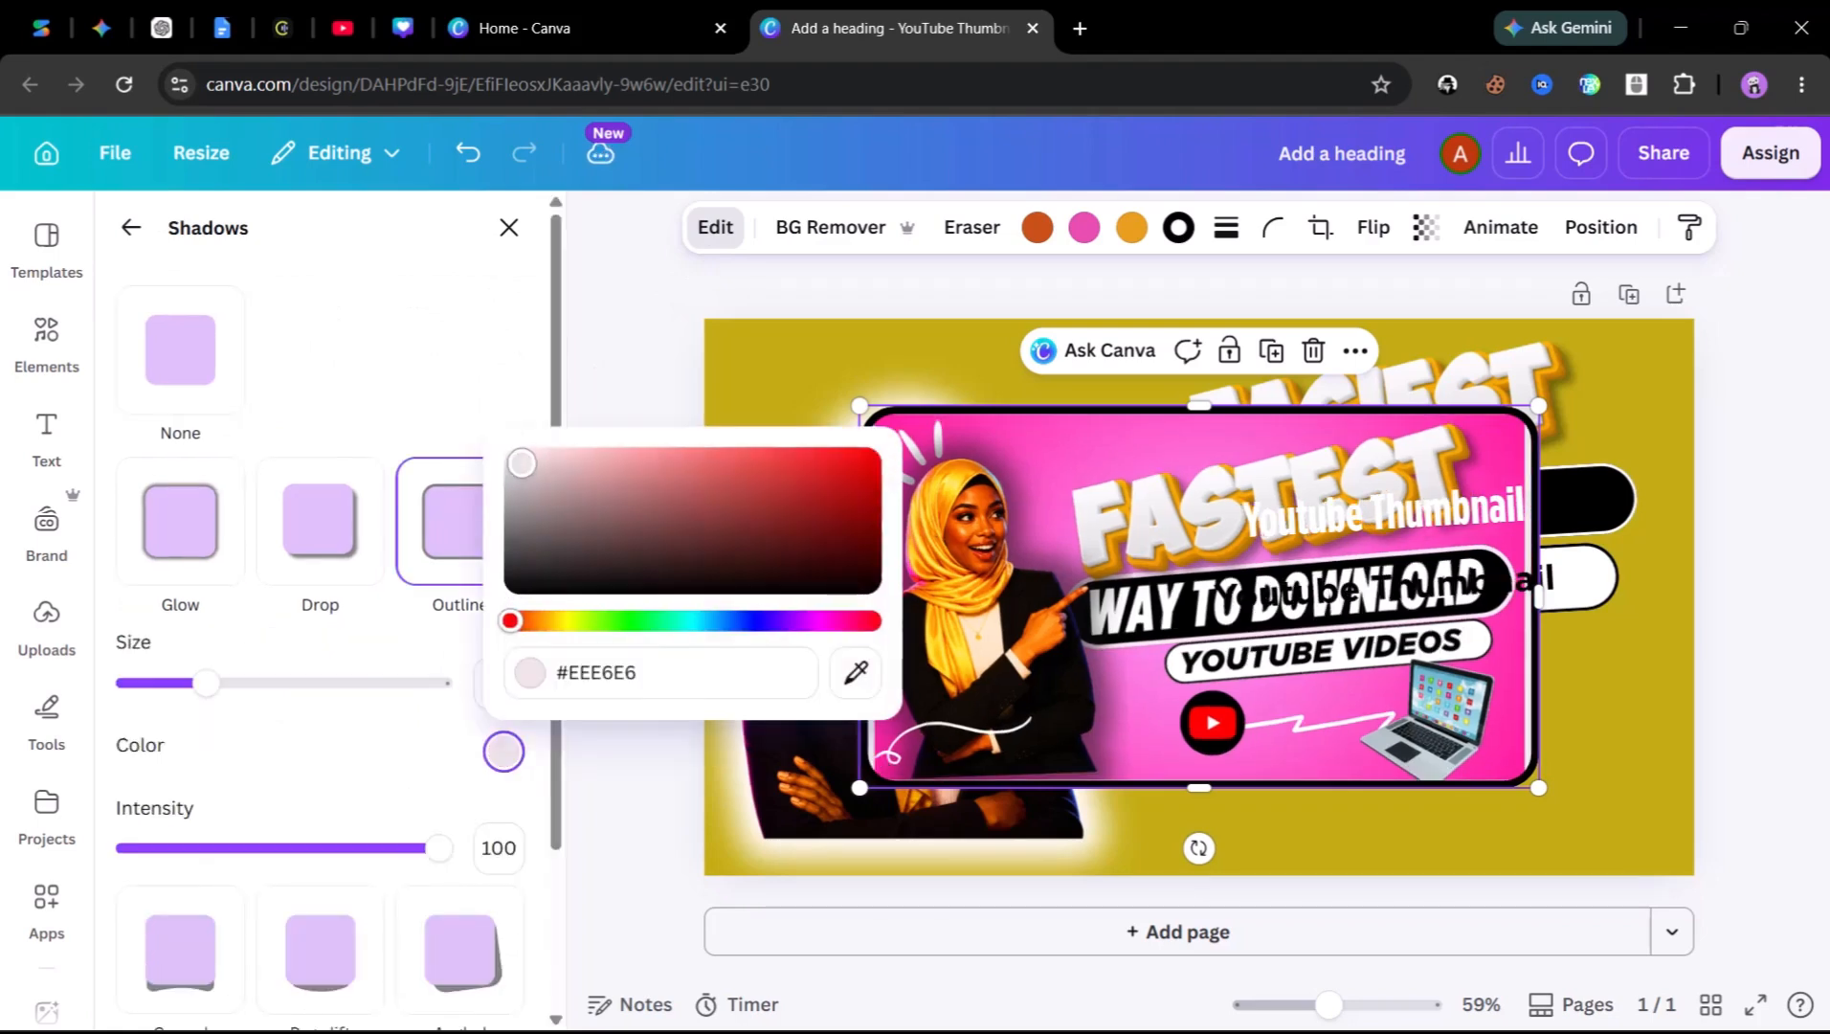
# Change the pink thumbnail image's border colour to white, then shrink it and place it beneath the white Youtube Thumbnail bar
pyautogui.click(1179, 229)
pyautogui.click(260, 433)
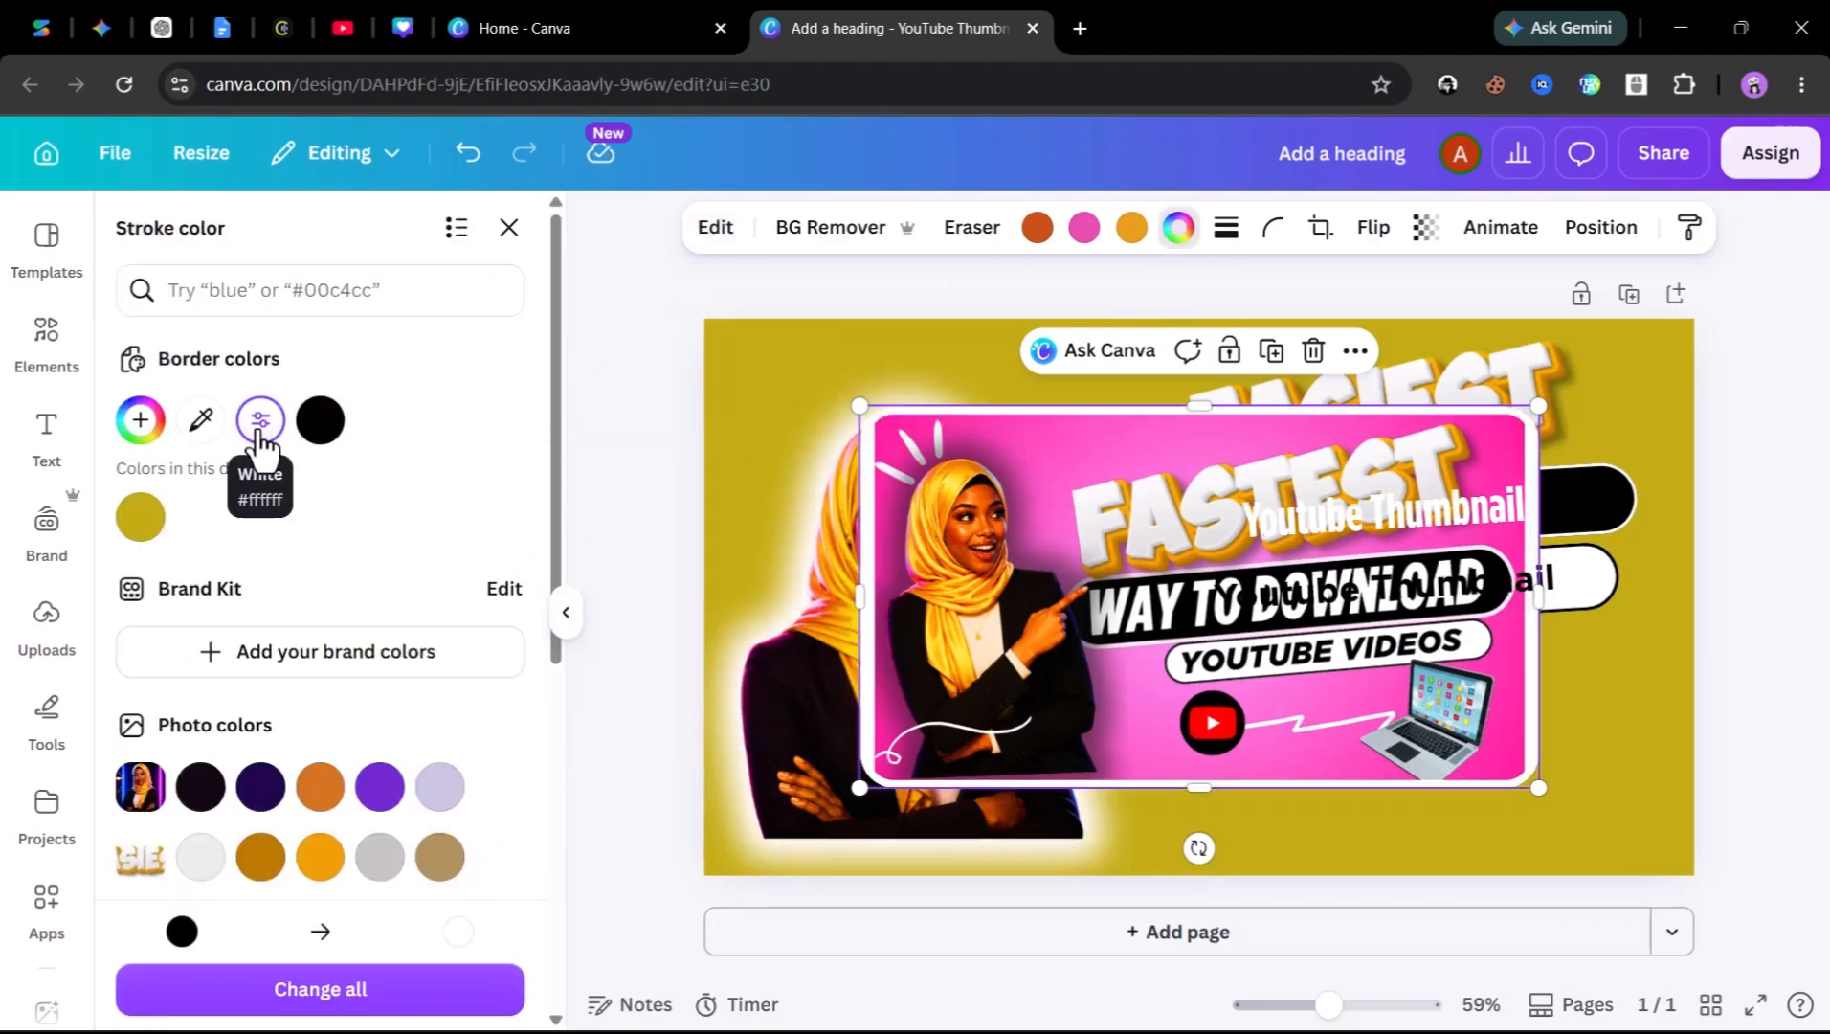
pyautogui.moveTo(1538, 787); pyautogui.dragTo(1241, 619)
pyautogui.moveTo(1015, 468); pyautogui.dragTo(1376, 699)
pyautogui.moveTo(1129, 281); pyautogui.dragTo(1600, 819)
pyautogui.click(887, 592)
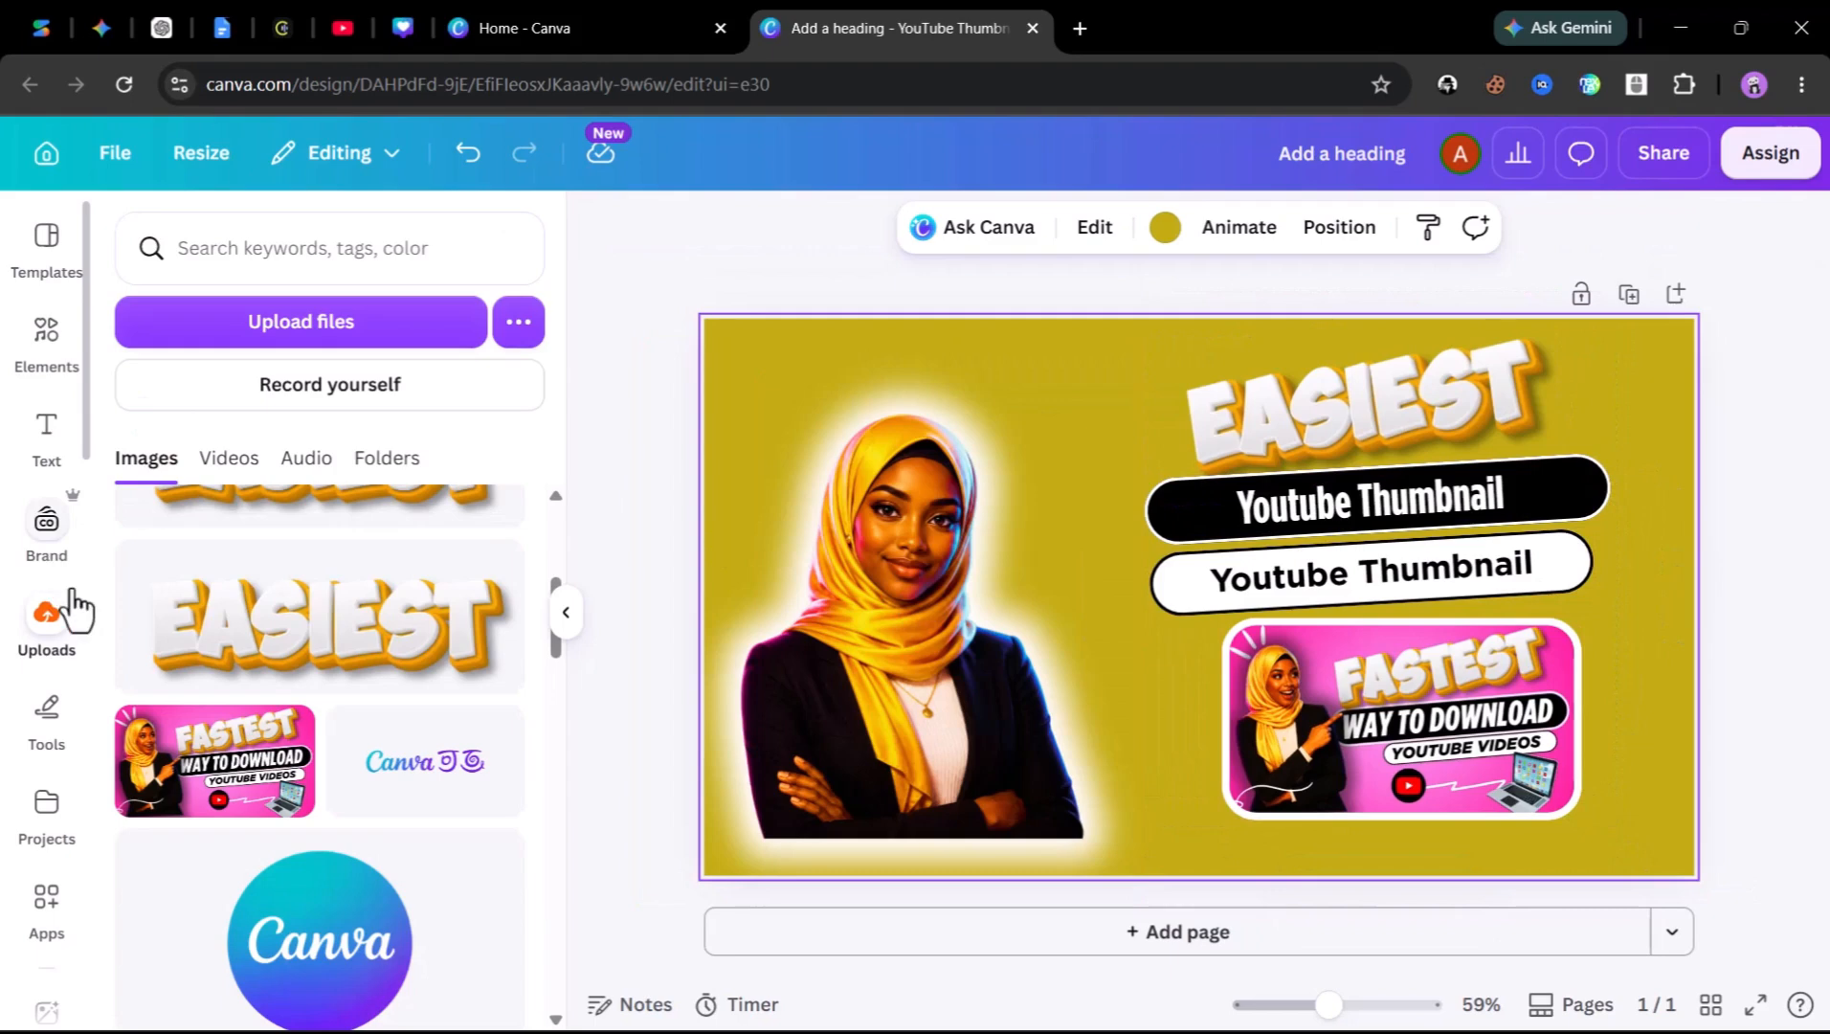
# Add the recently used cloud outline graphic in white and place it small in the page's upper-left corner
pyautogui.click(25, 370)
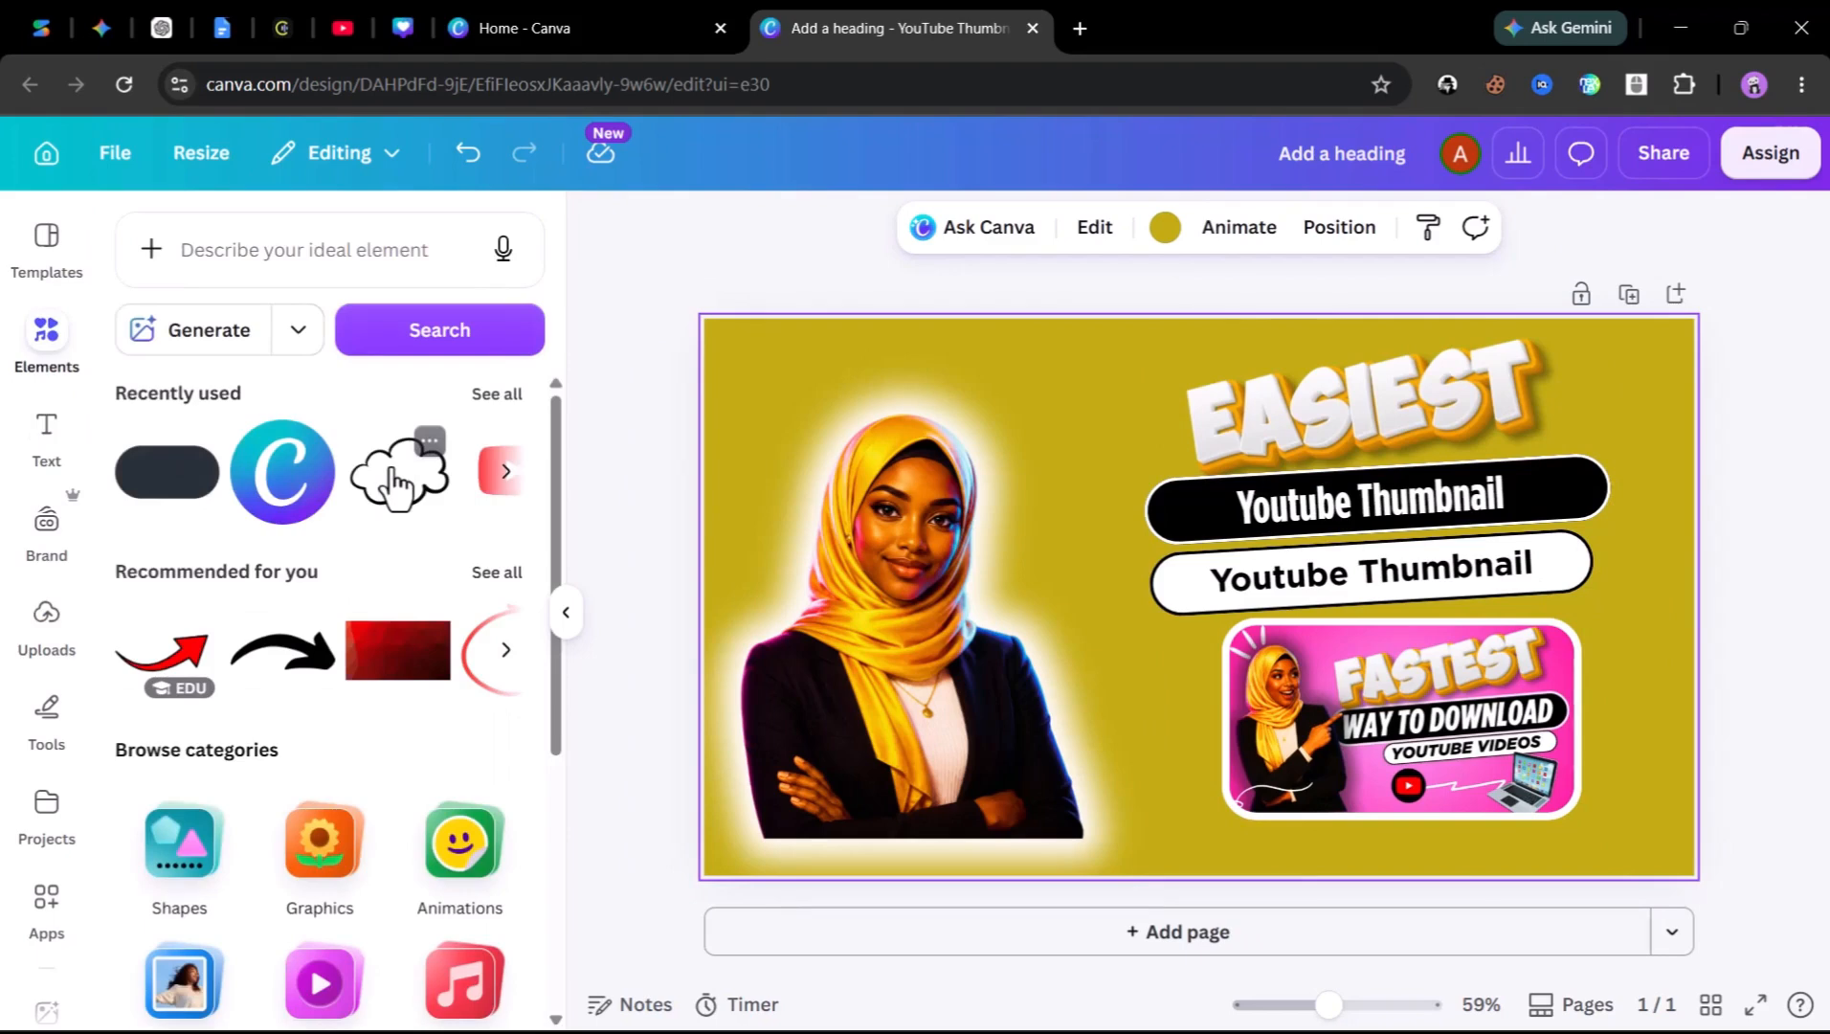
pyautogui.click(397, 475)
pyautogui.moveTo(1369, 704); pyautogui.dragTo(859, 428)
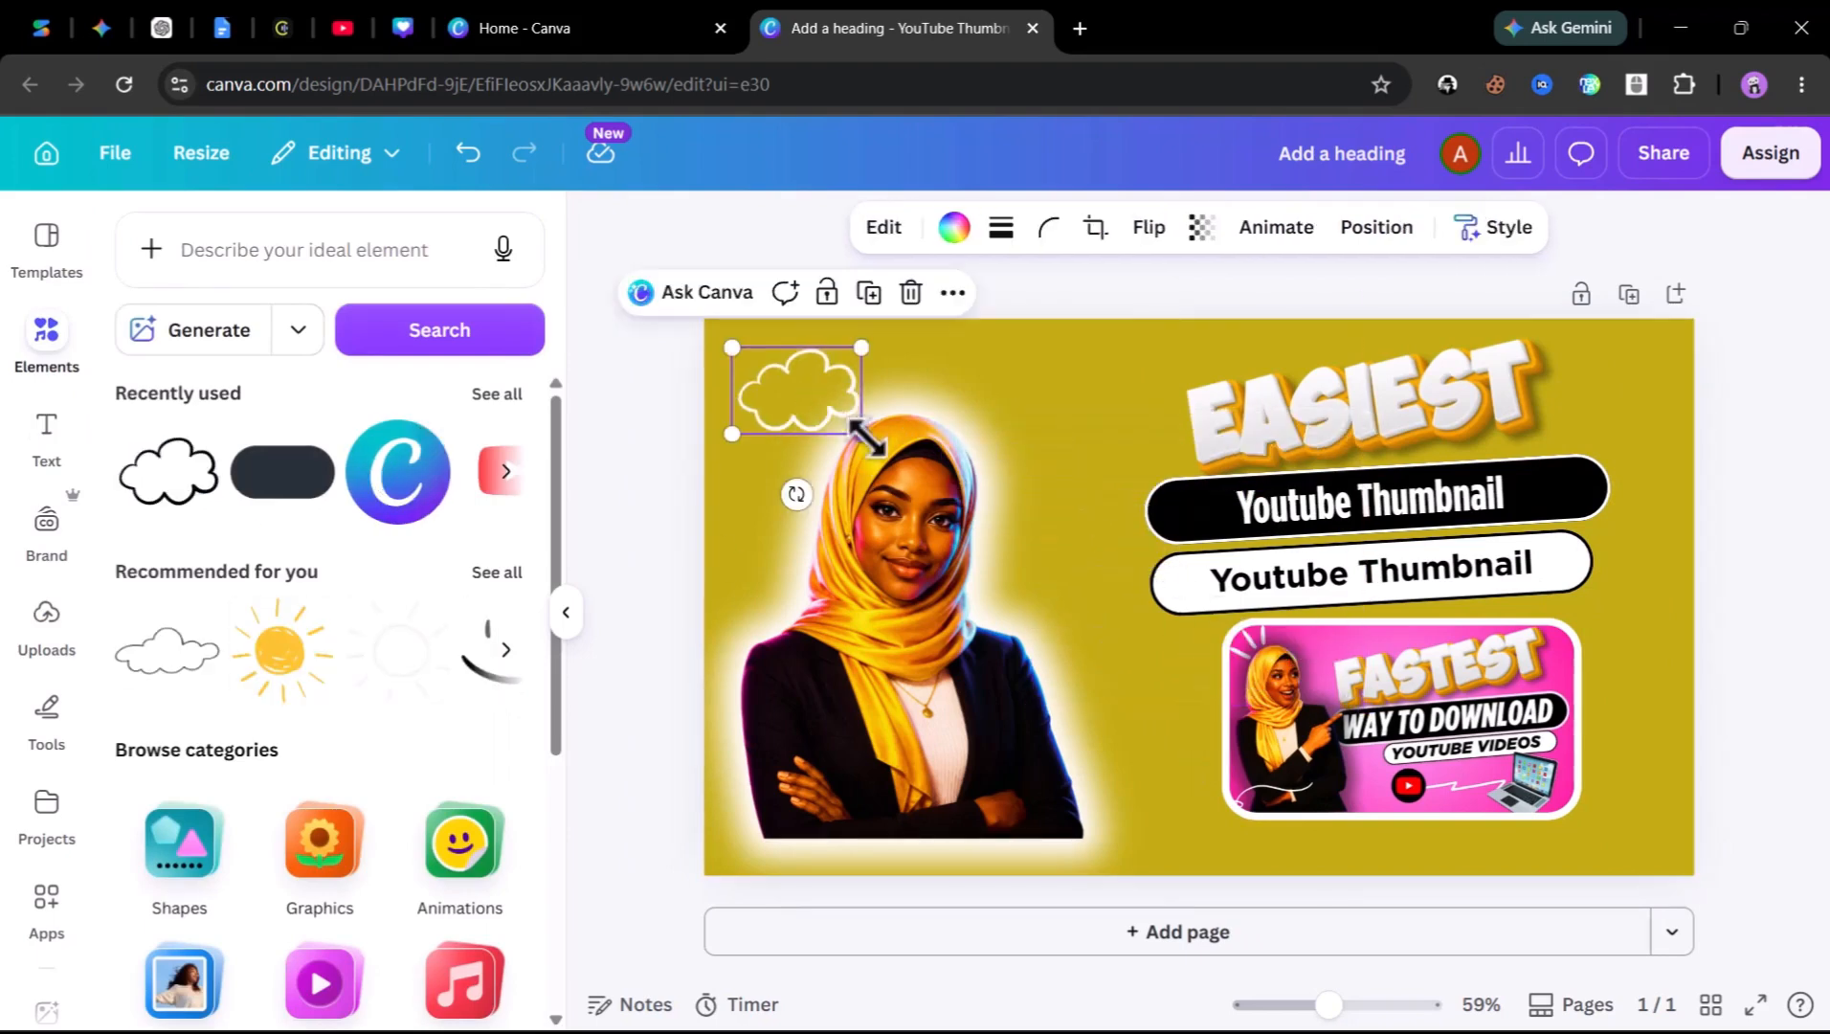
# Duplicate the white cloud three times, placing copies above the portrait's right shoulder area, beside the EASIEST title and near the page's right edge
pyautogui.click(858, 292)
pyautogui.click(1107, 462)
pyautogui.click(1062, 388)
pyautogui.moveTo(1378, 382); pyautogui.dragTo(1669, 714)
pyautogui.click(1124, 461)
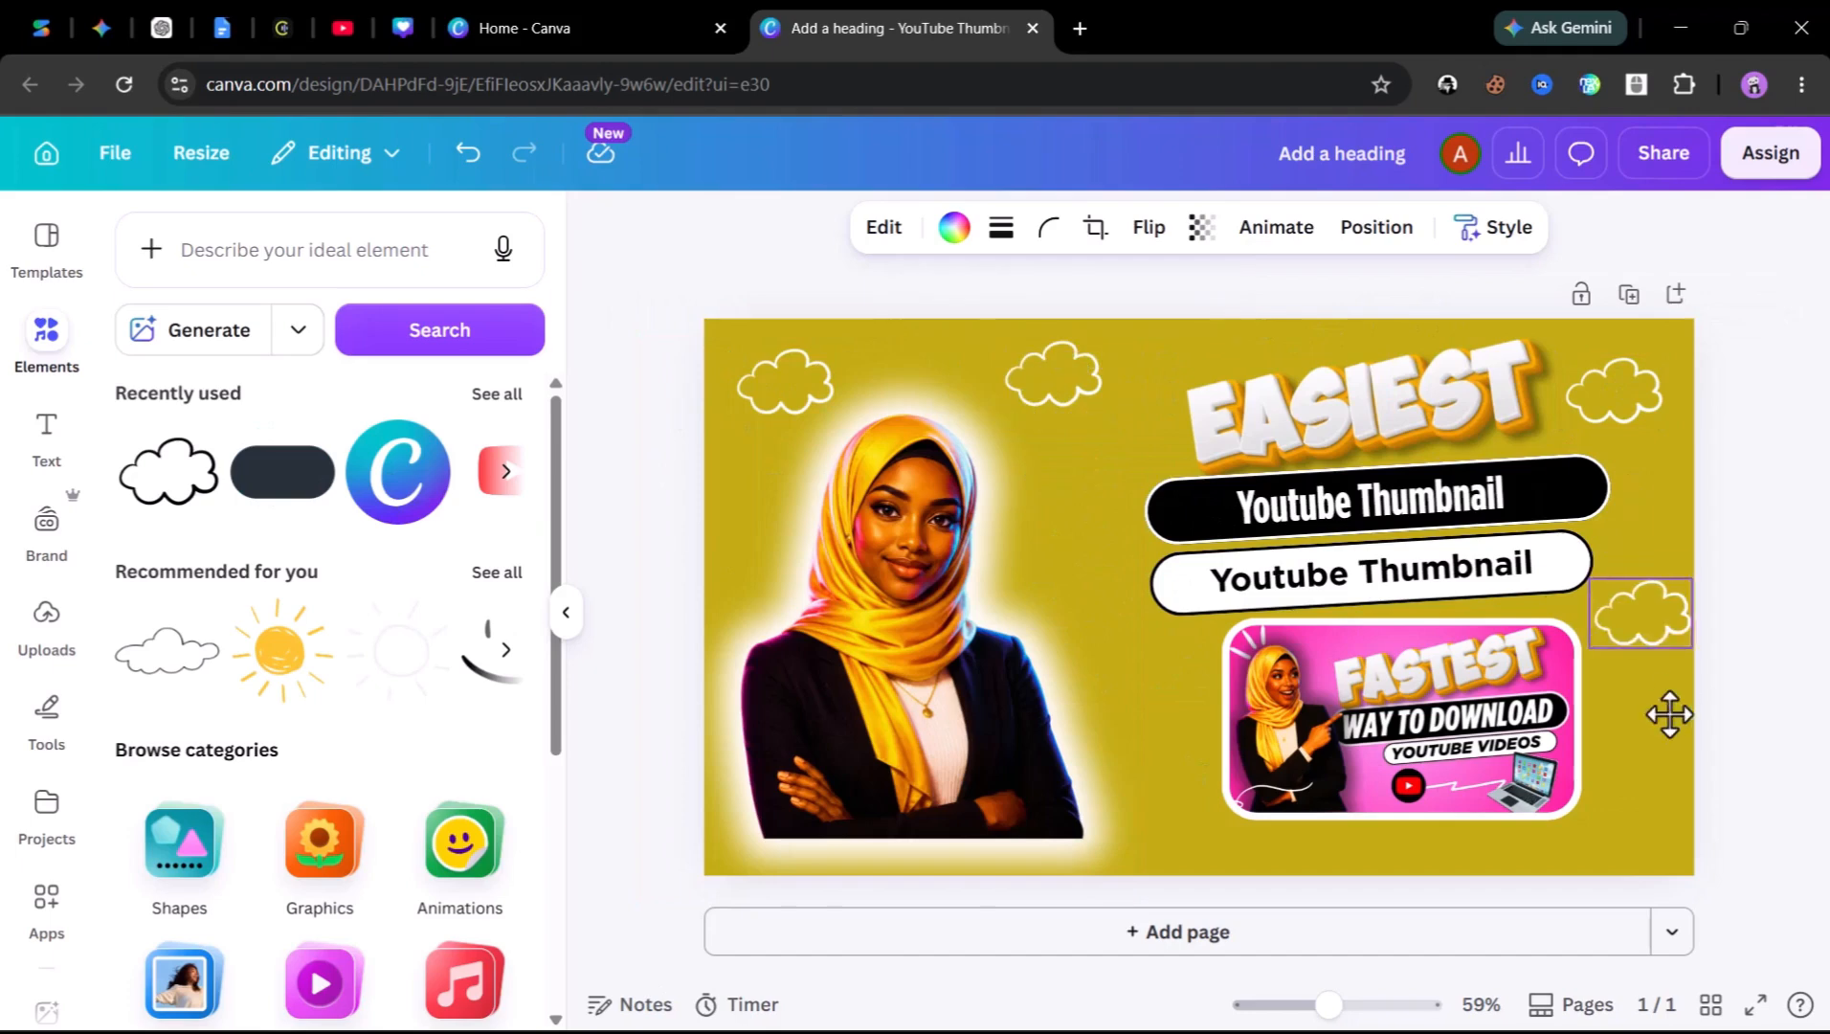
# Move the portrait slightly down the page and tilt the pink thumbnail image slightly clockwise beneath the text bars
pyautogui.click(928, 421)
pyautogui.moveTo(907, 335); pyautogui.dragTo(907, 373)
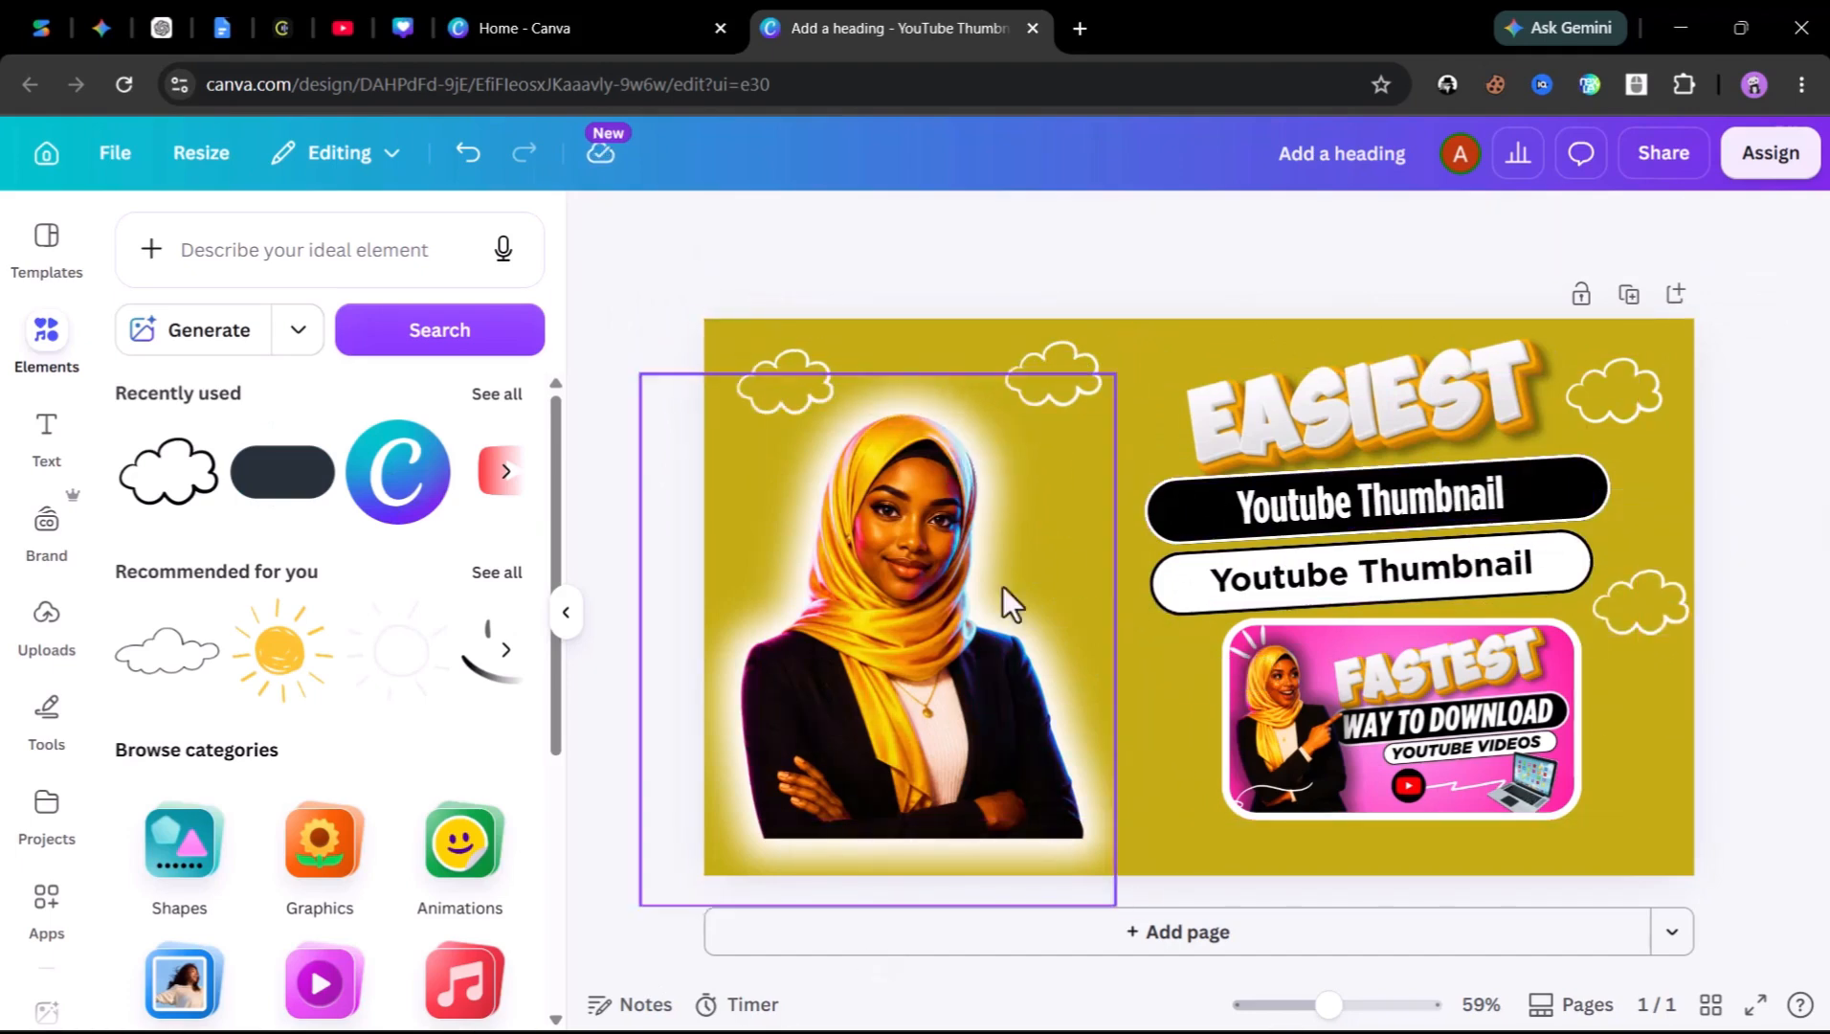
pyautogui.moveTo(1012, 603); pyautogui.dragTo(1012, 620)
pyautogui.click(908, 282)
pyautogui.hotkey('ctrl', 'z')
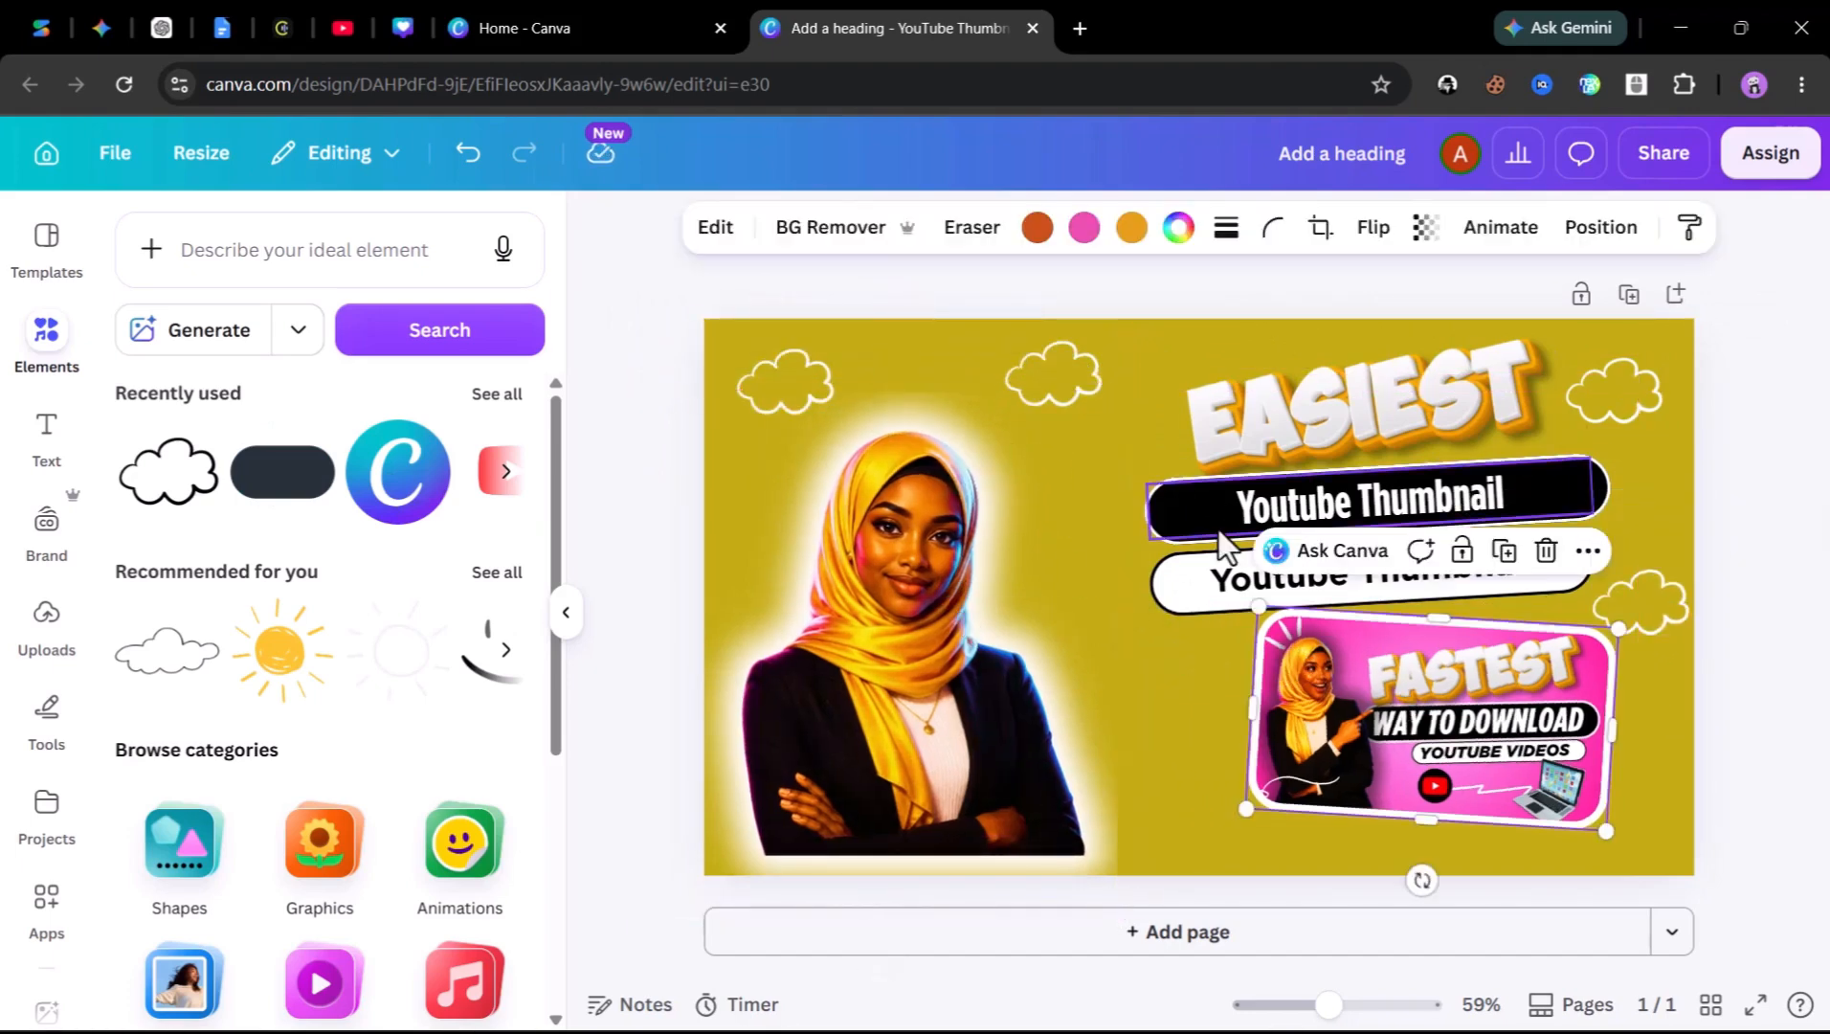
# Add the round Canva logo, shrink it and place it at the page's lower edge between the portrait and the pink thumbnail
pyautogui.click(397, 471)
pyautogui.moveTo(1417, 350); pyautogui.dragTo(1214, 645)
pyautogui.moveTo(1053, 731); pyautogui.dragTo(1095, 756)
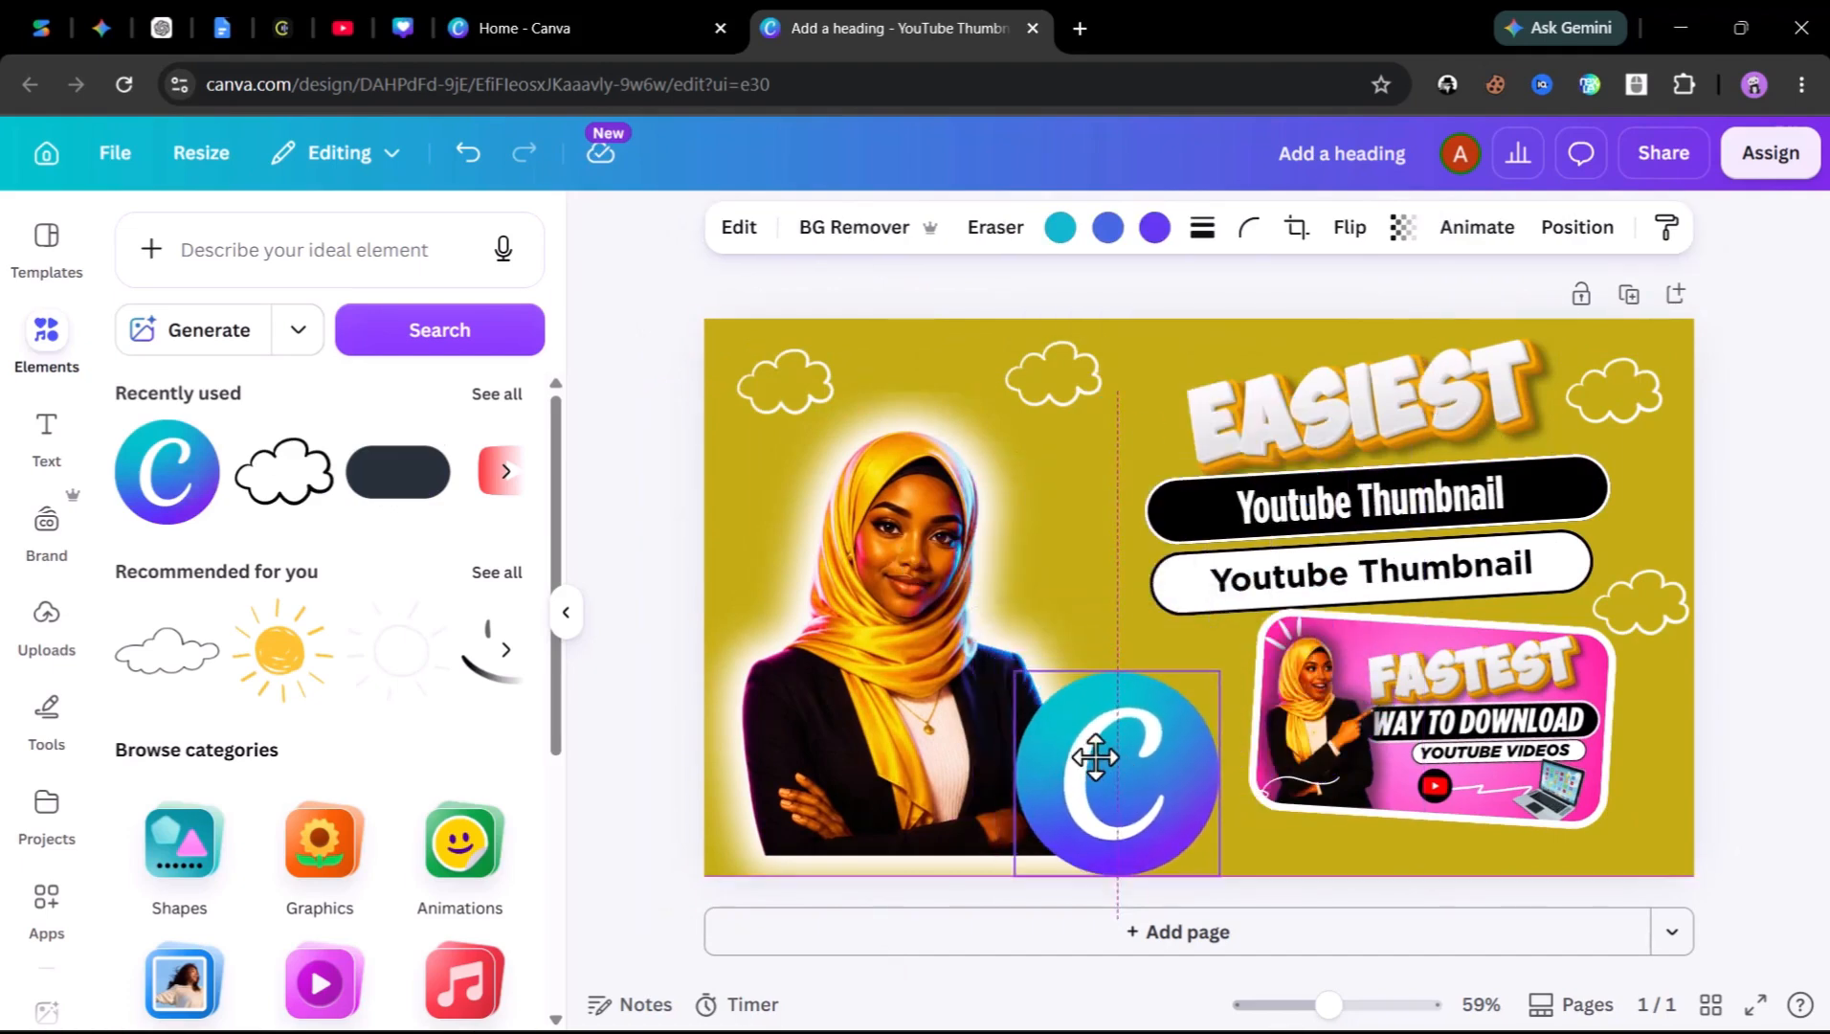
# Extend the portrait image's right edge slightly outward behind the Canva logo
pyautogui.click(1009, 576)
pyautogui.moveTo(1127, 686)
pyautogui.mouseDown()
pyautogui.moveTo(1144, 693)
pyautogui.moveTo(1129, 670)
pyautogui.mouseUp()
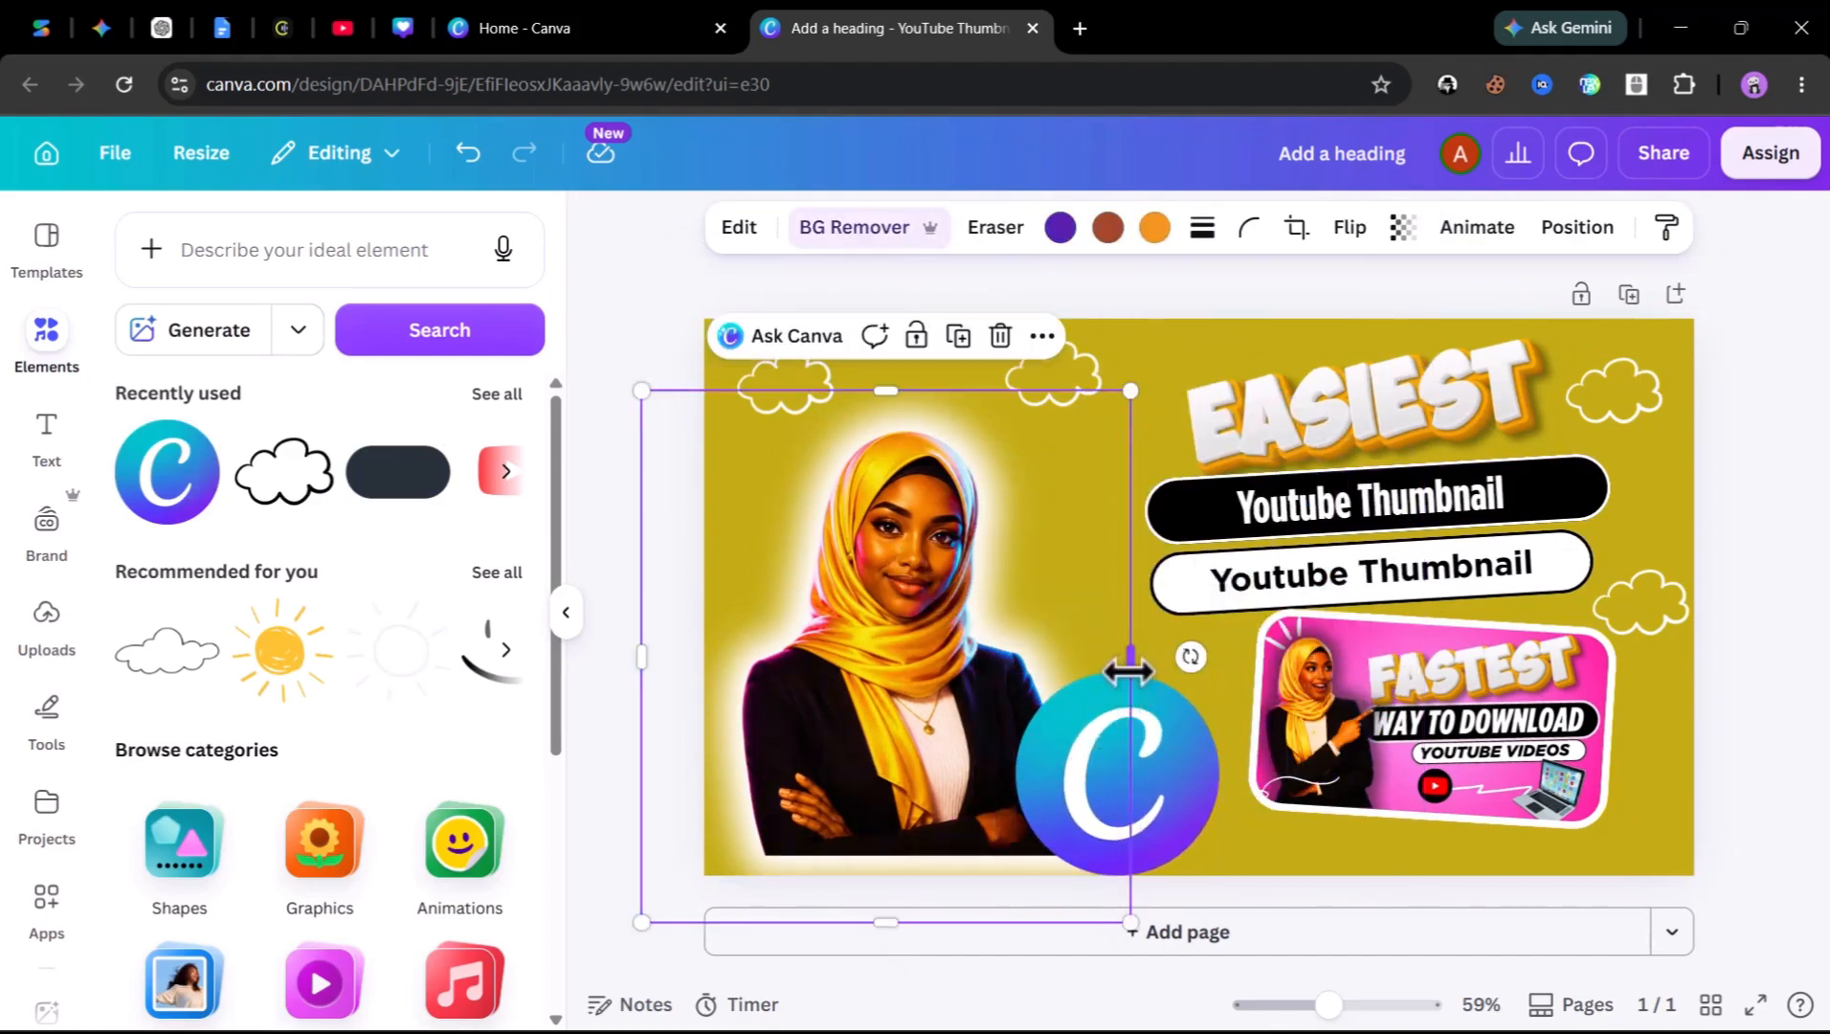
pyautogui.click(631, 374)
pyautogui.click(931, 651)
pyautogui.click(665, 332)
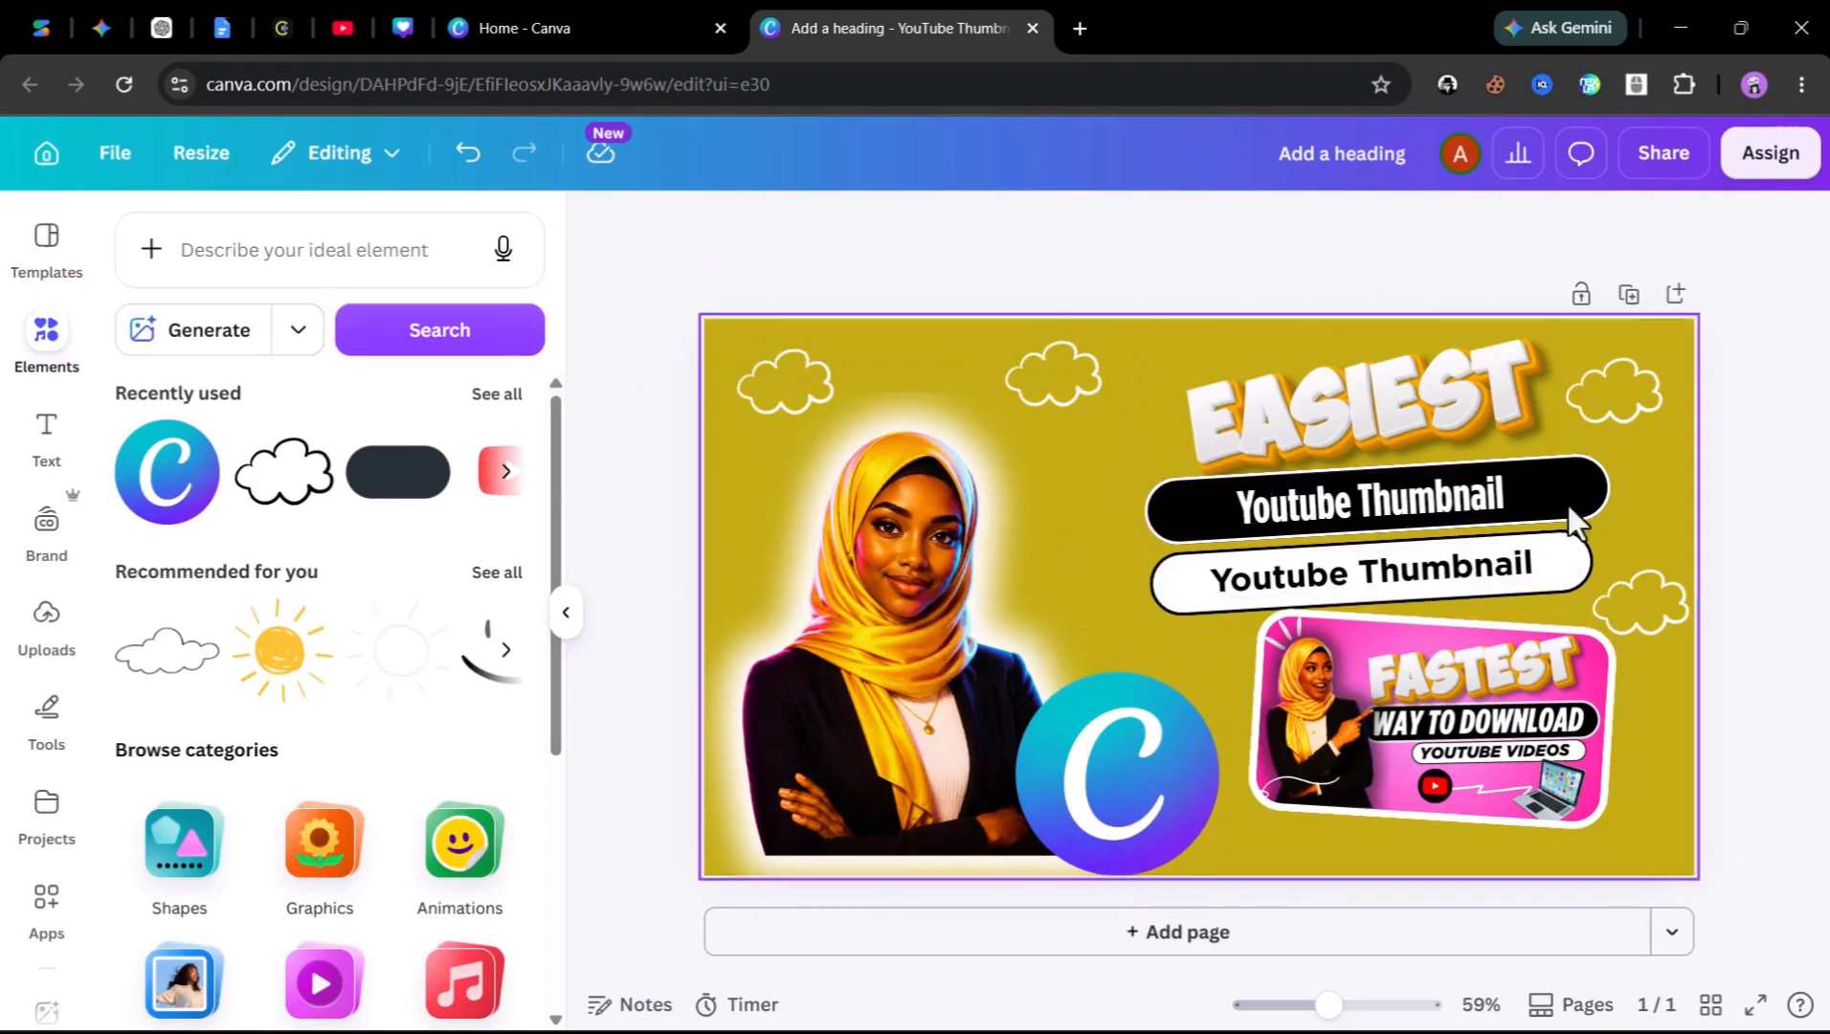